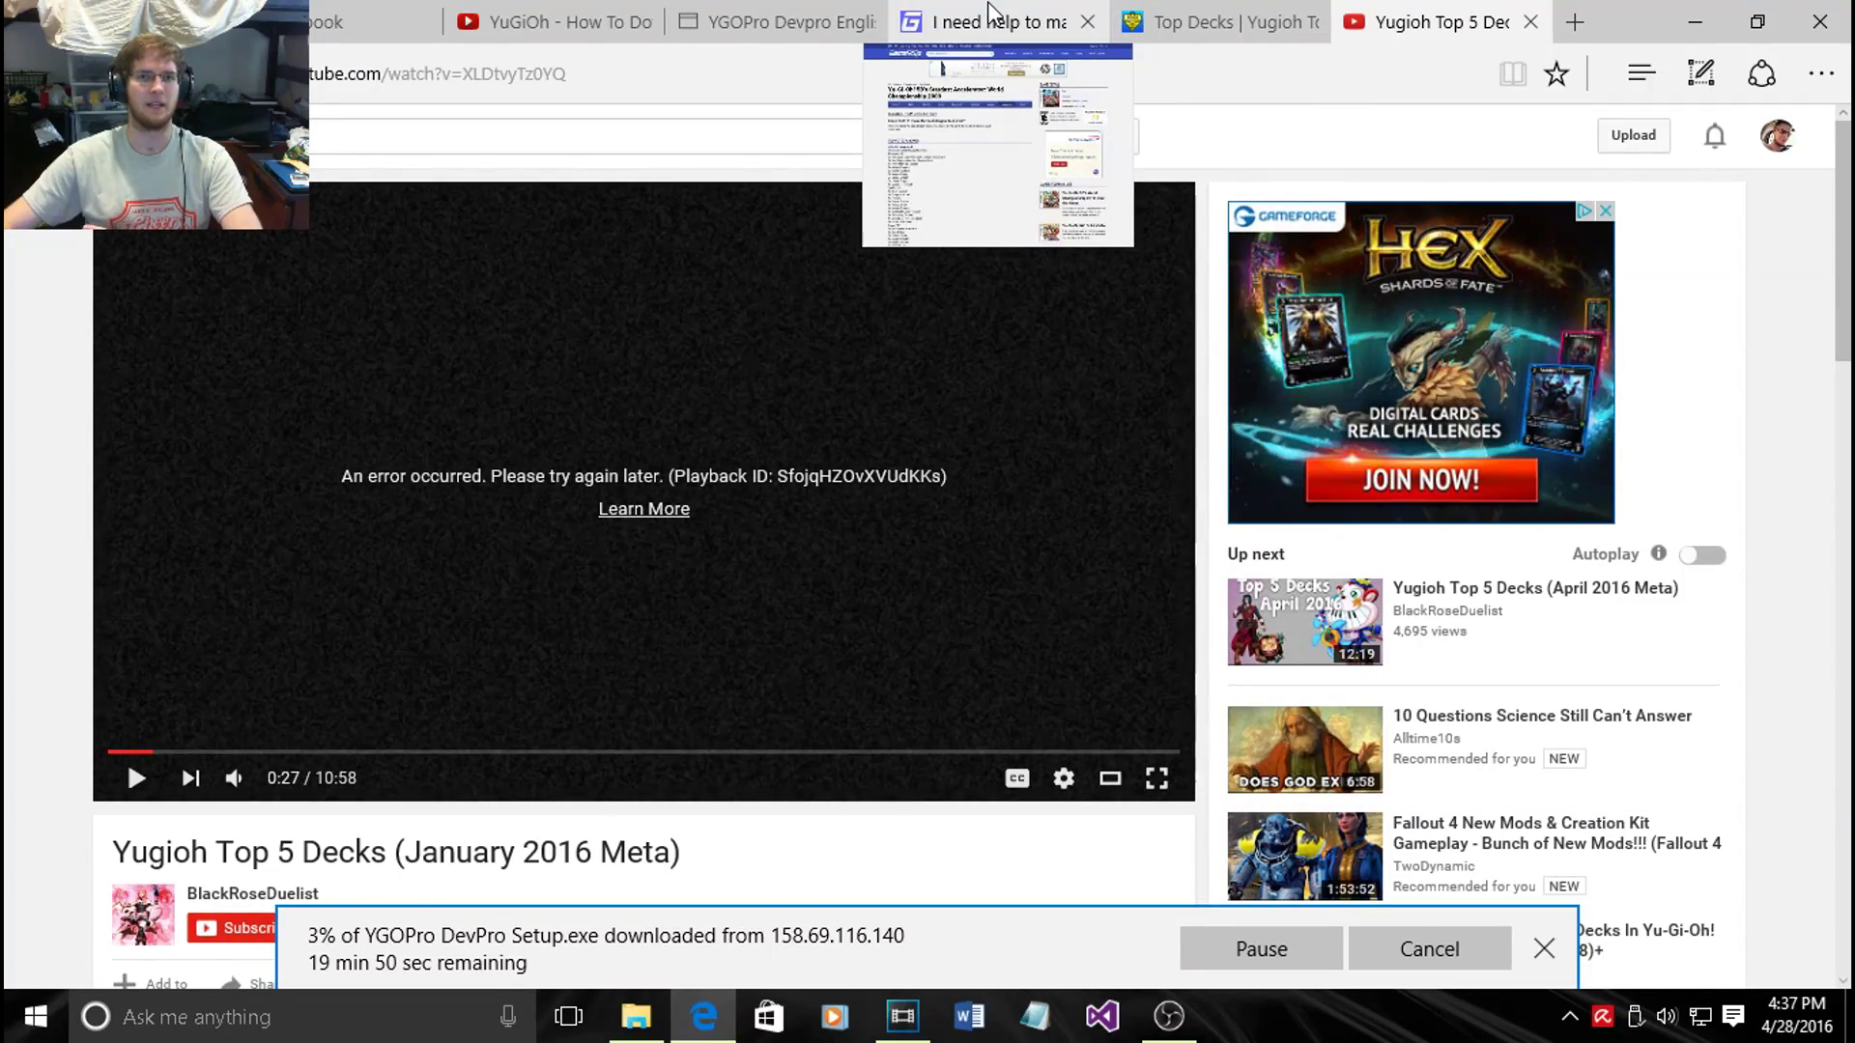
- Examine the YGOPro DevPro home page, including the description of the simulation suite, the site address, the system requirements and the downloads
scroll(1073, 404, "up", 4)
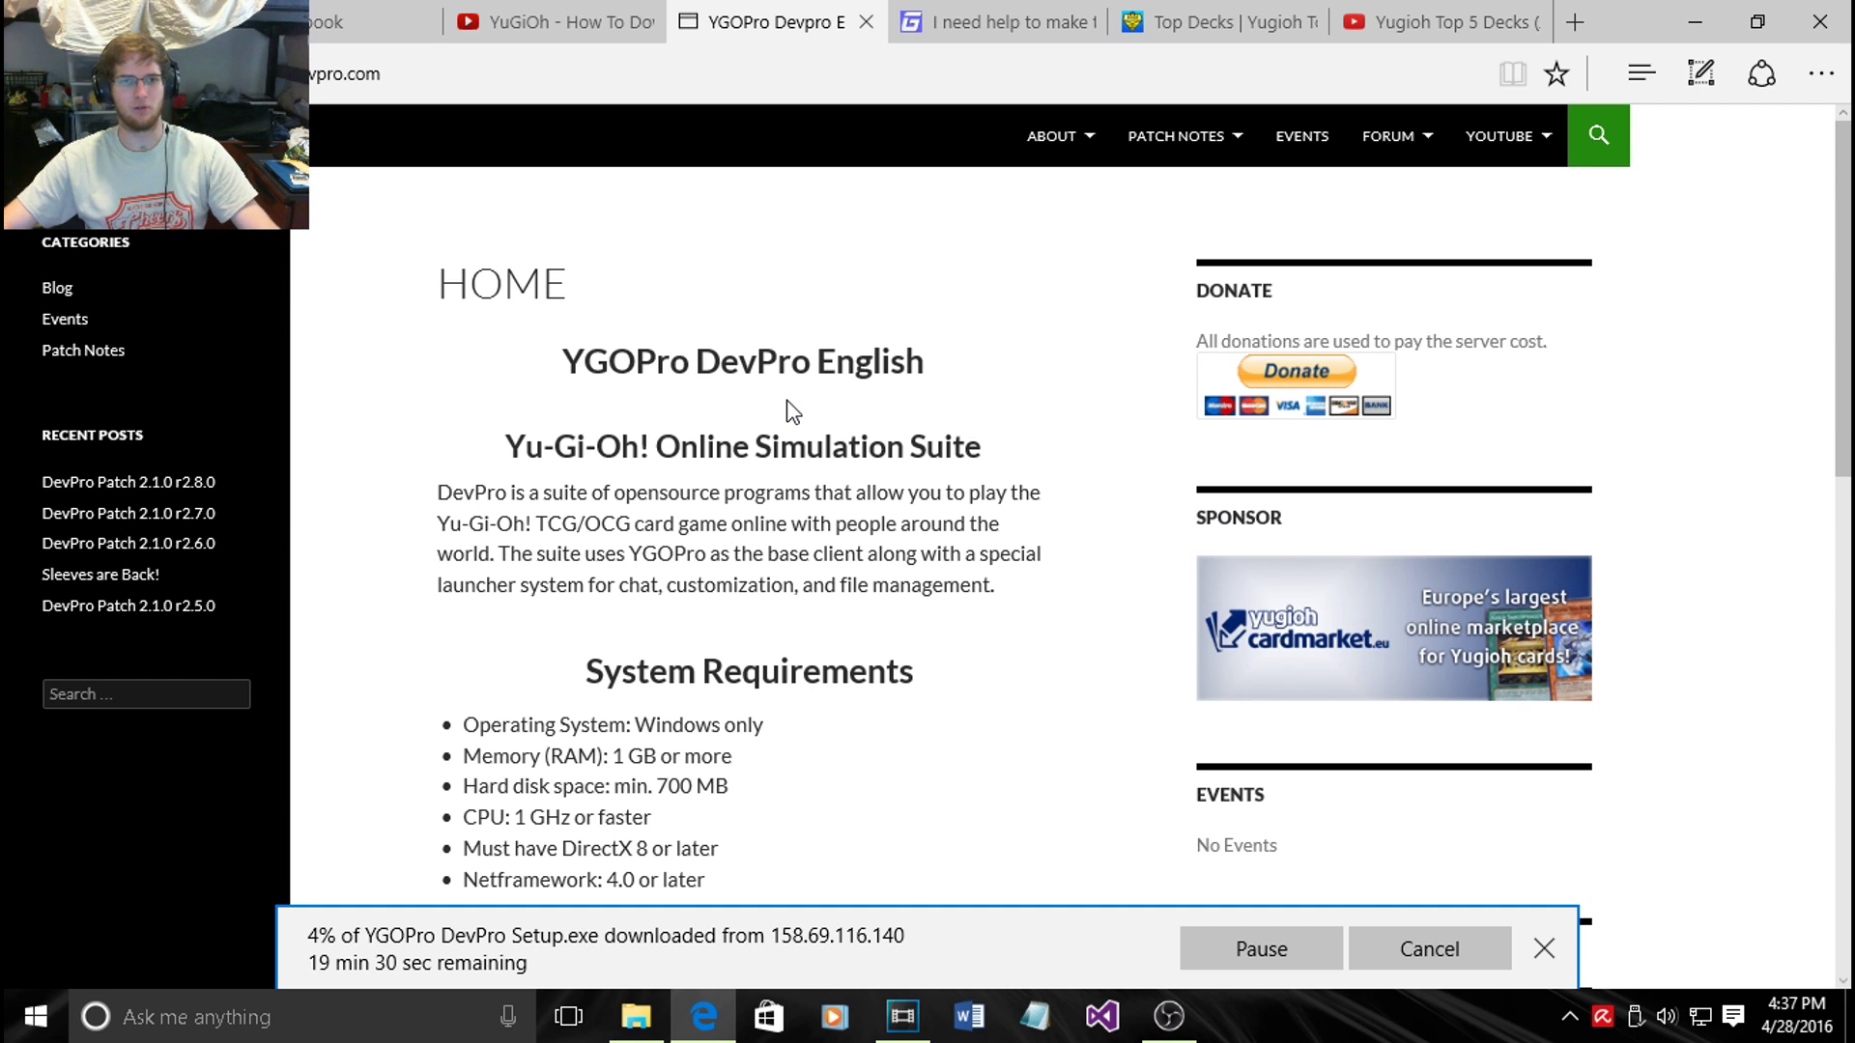
left_click_drag(507, 449, 956, 483)
left_click(930, 519)
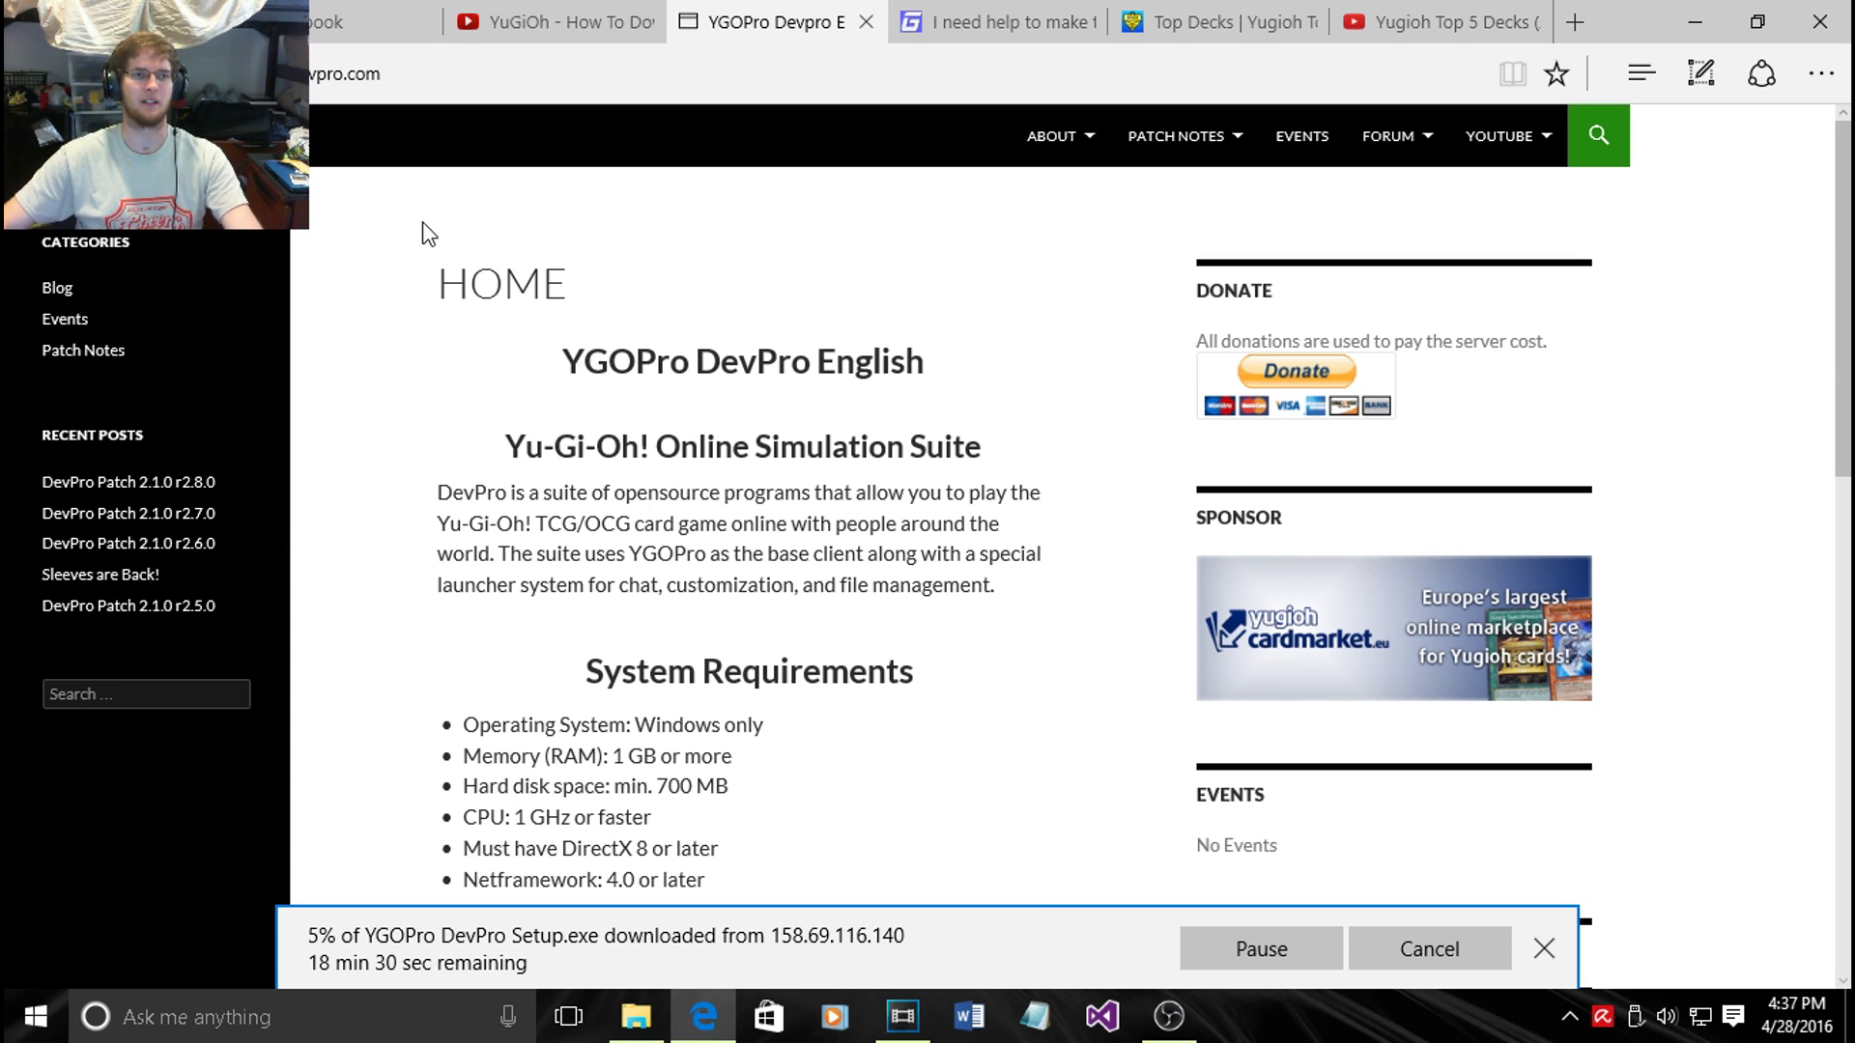
left_click_drag(314, 76, 517, 77)
left_click(580, 435)
scroll(599, 551, "down", 5)
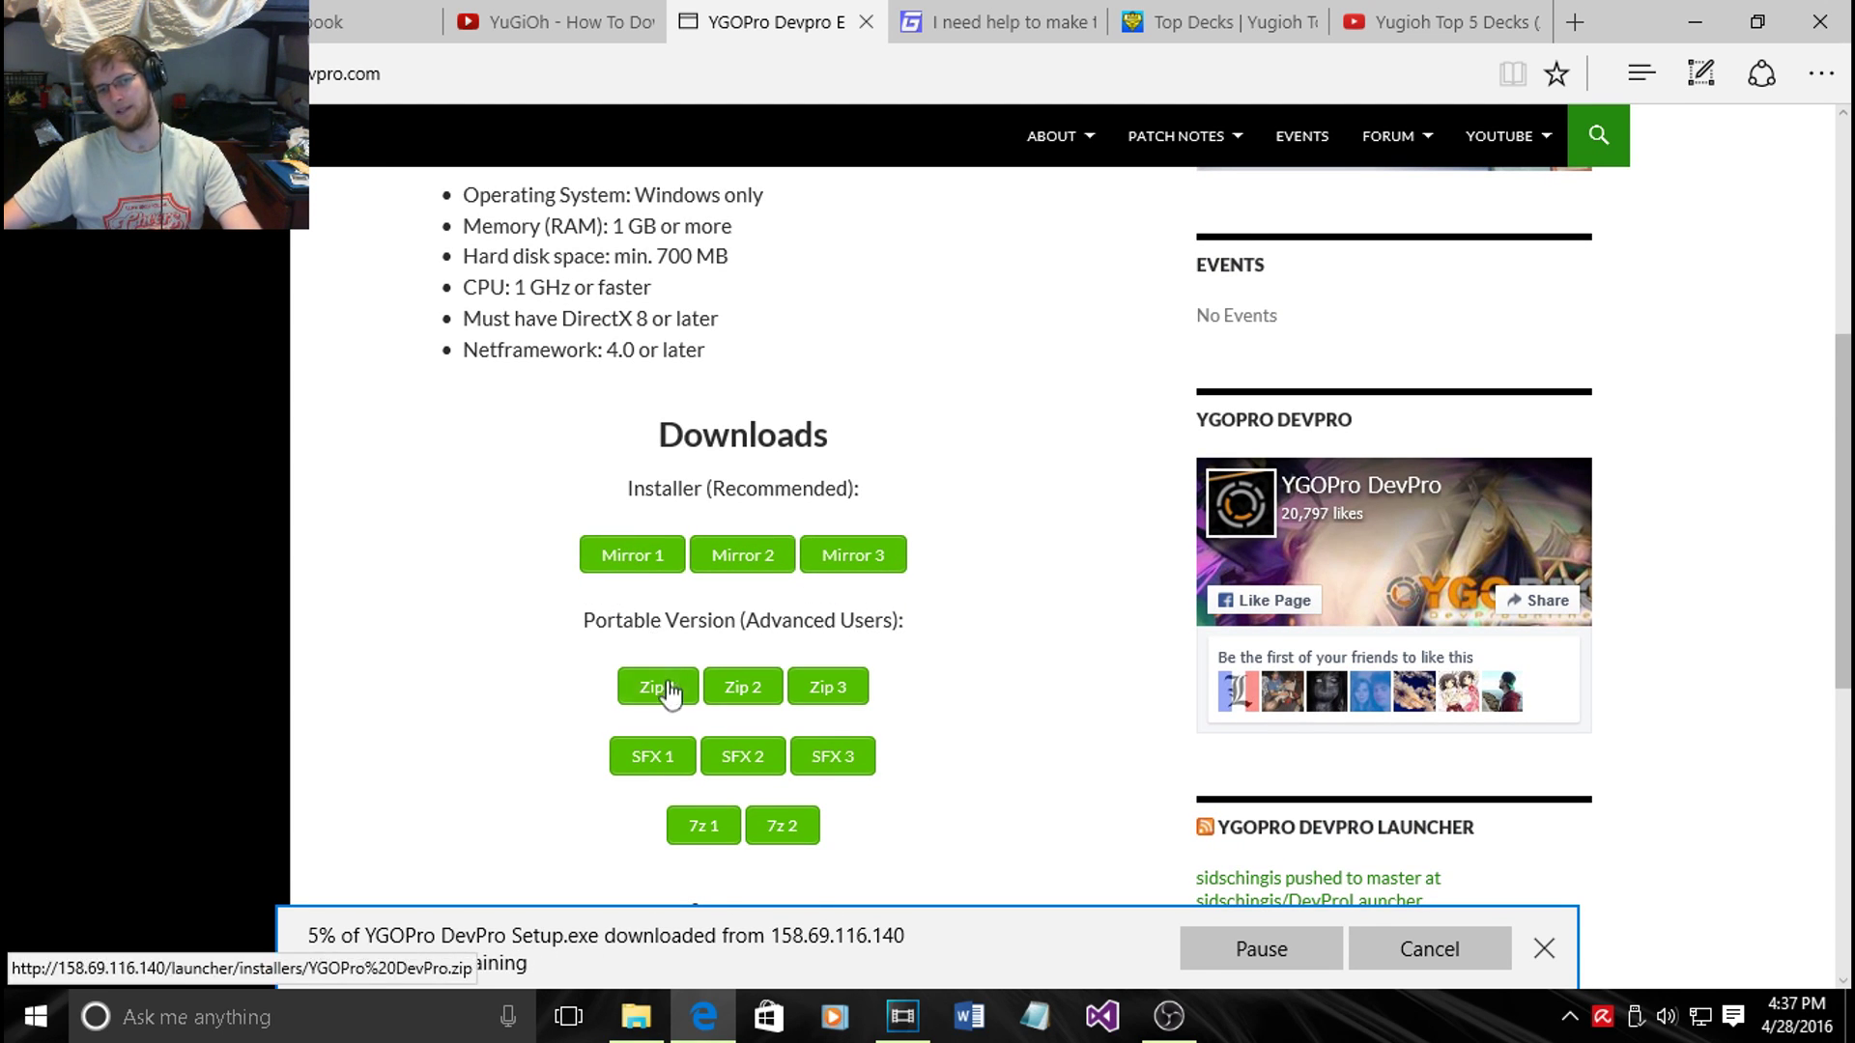
scroll(645, 894, "up", 5)
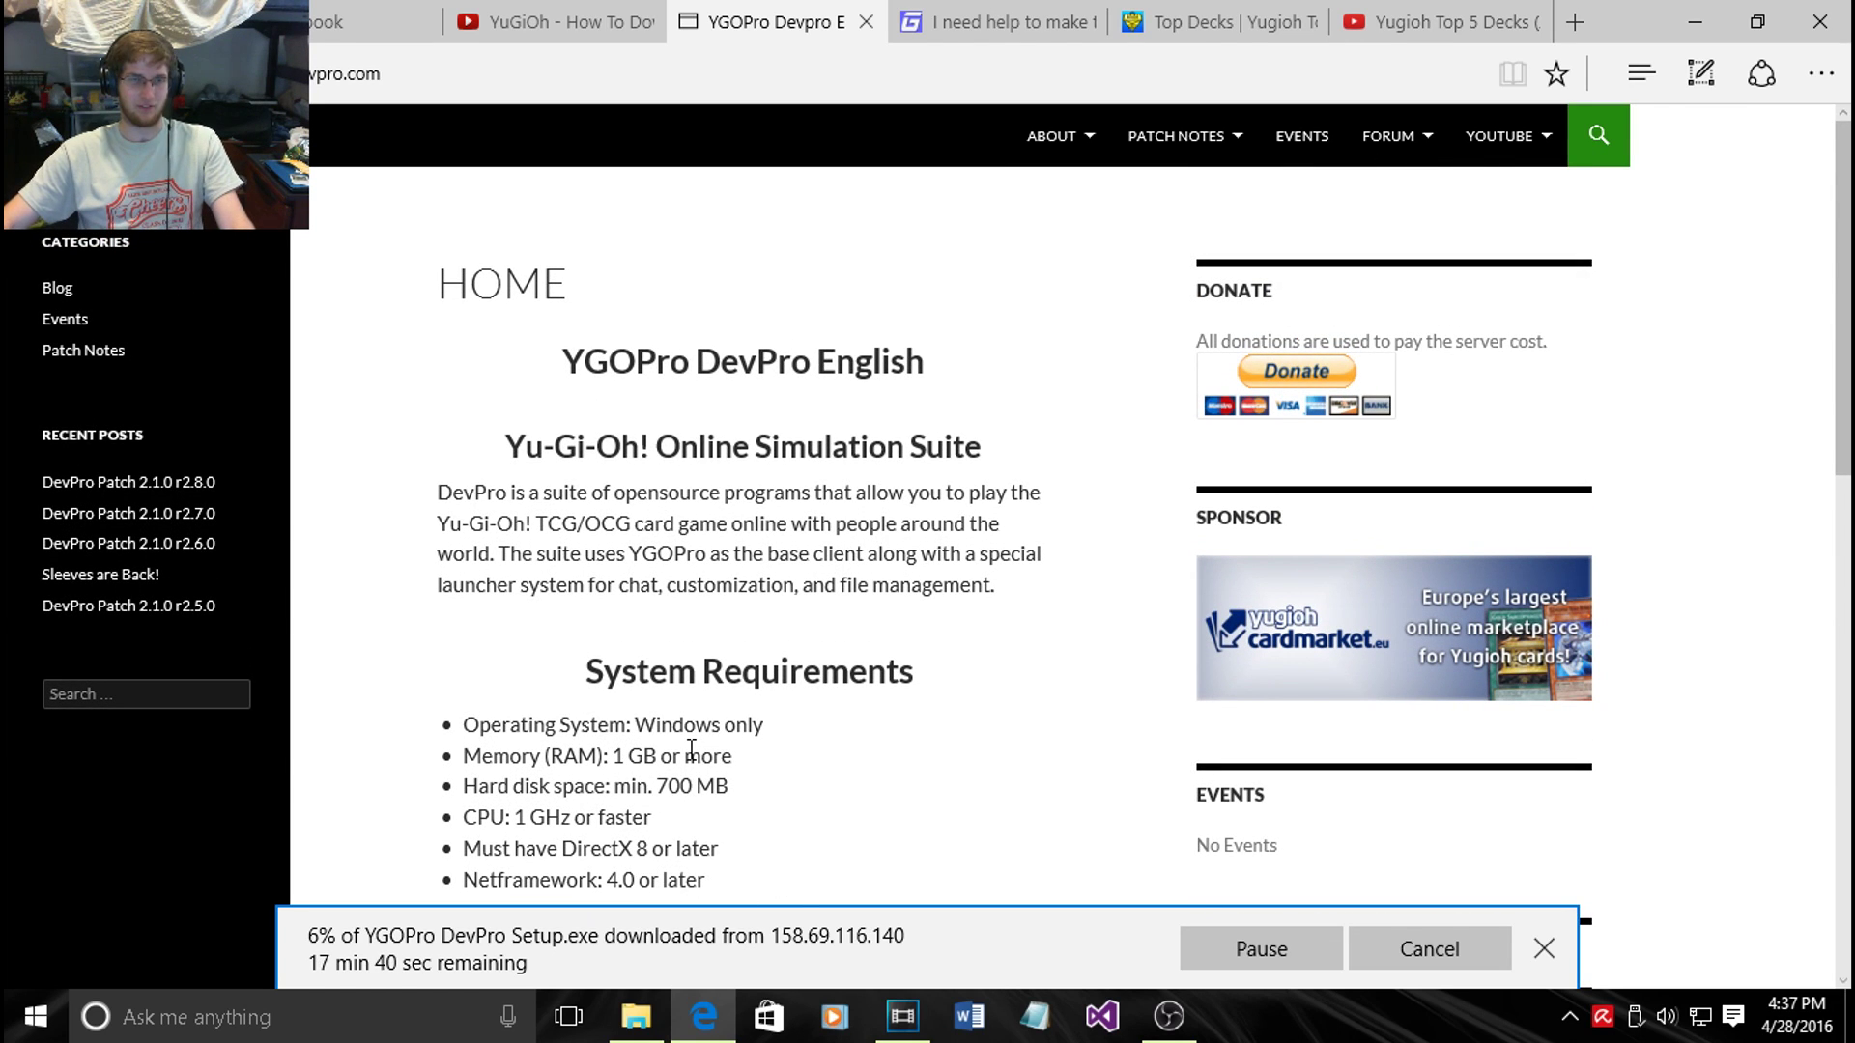
- Close the YuGiOh how-to video page and review the installer and portable download options on the DevPro site
left_click(653, 22)
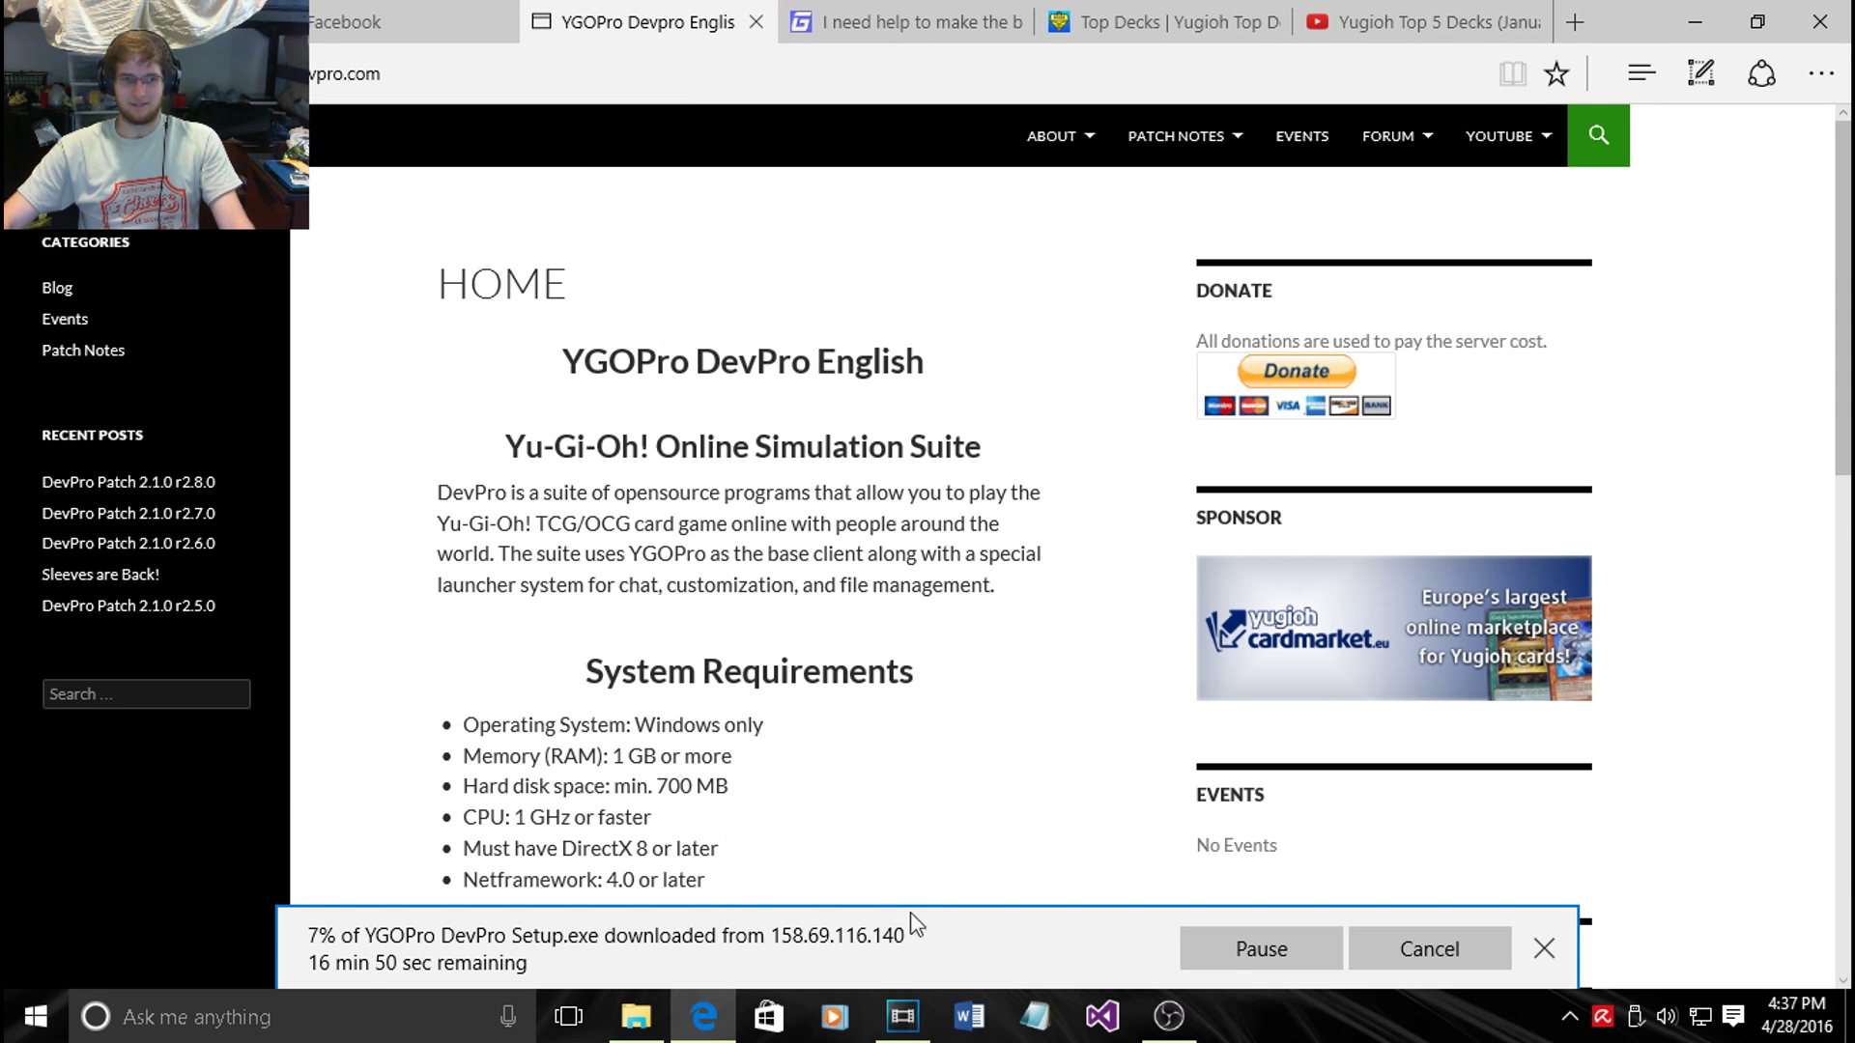
scroll(937, 881, "down", 7)
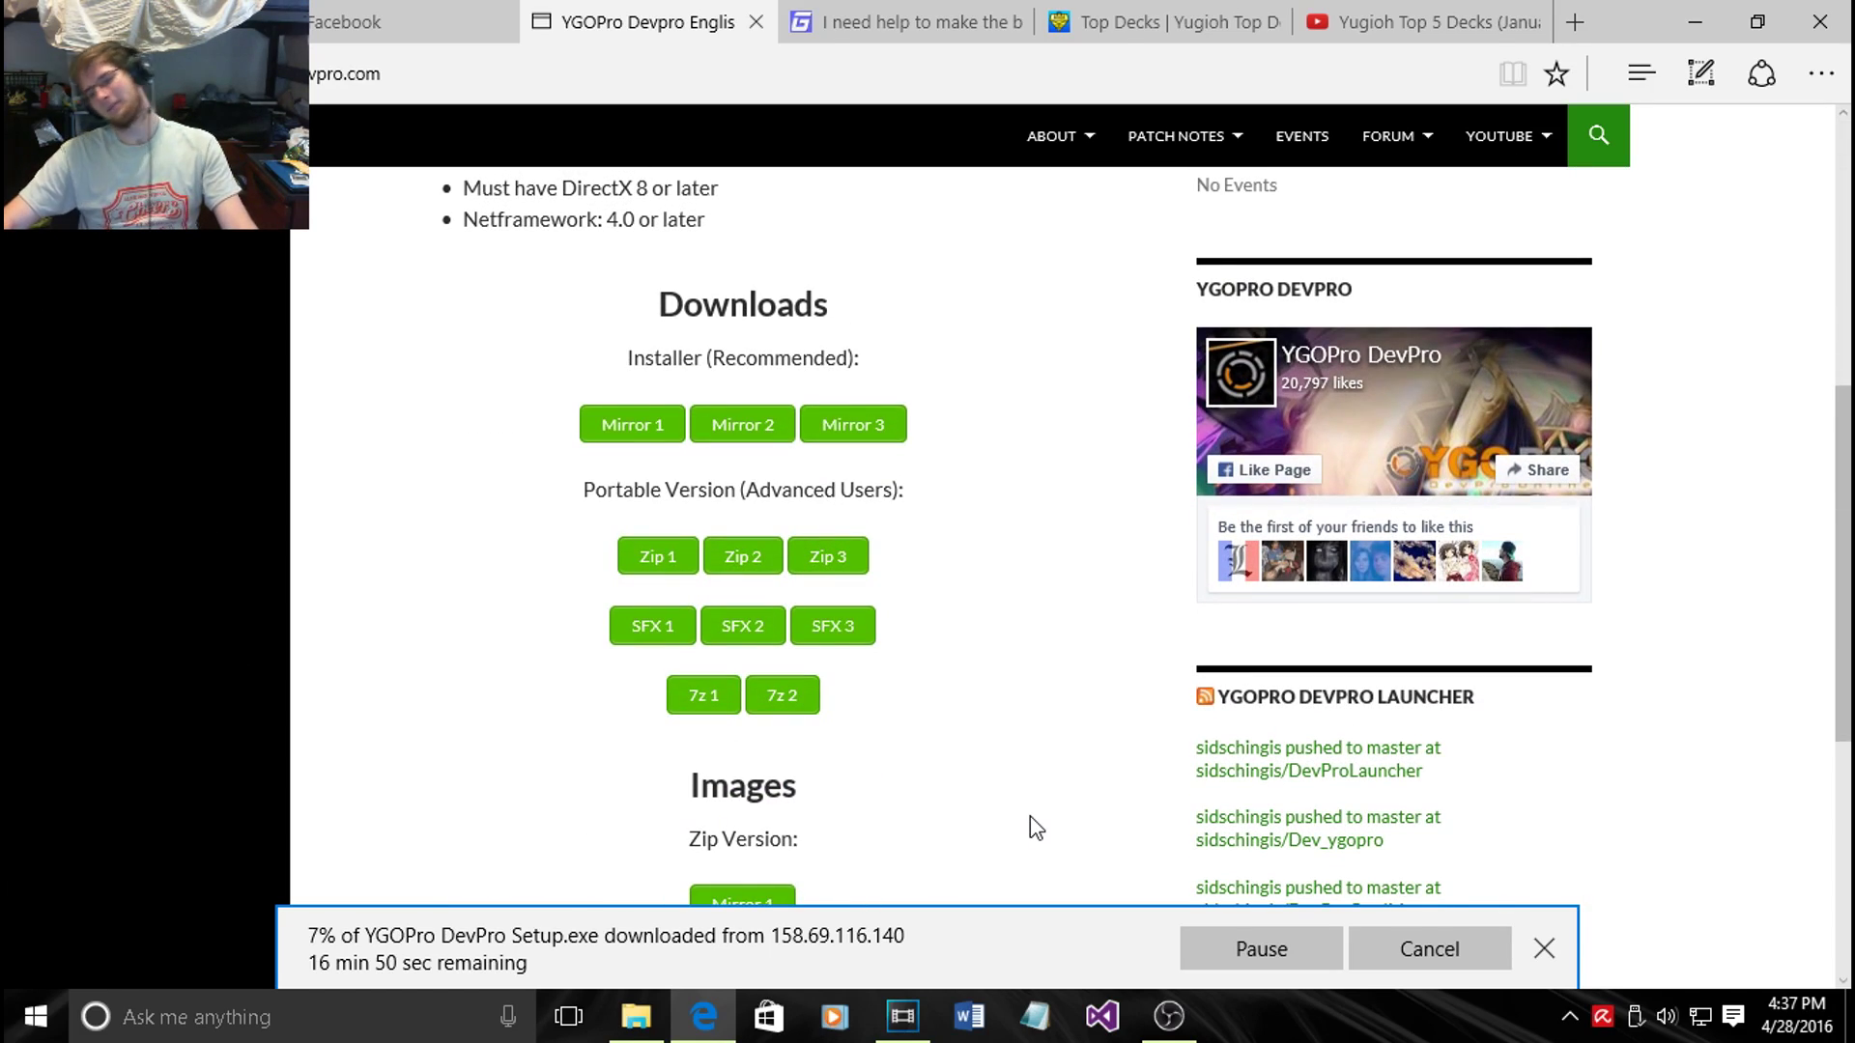
scroll(1036, 828, "down", 2)
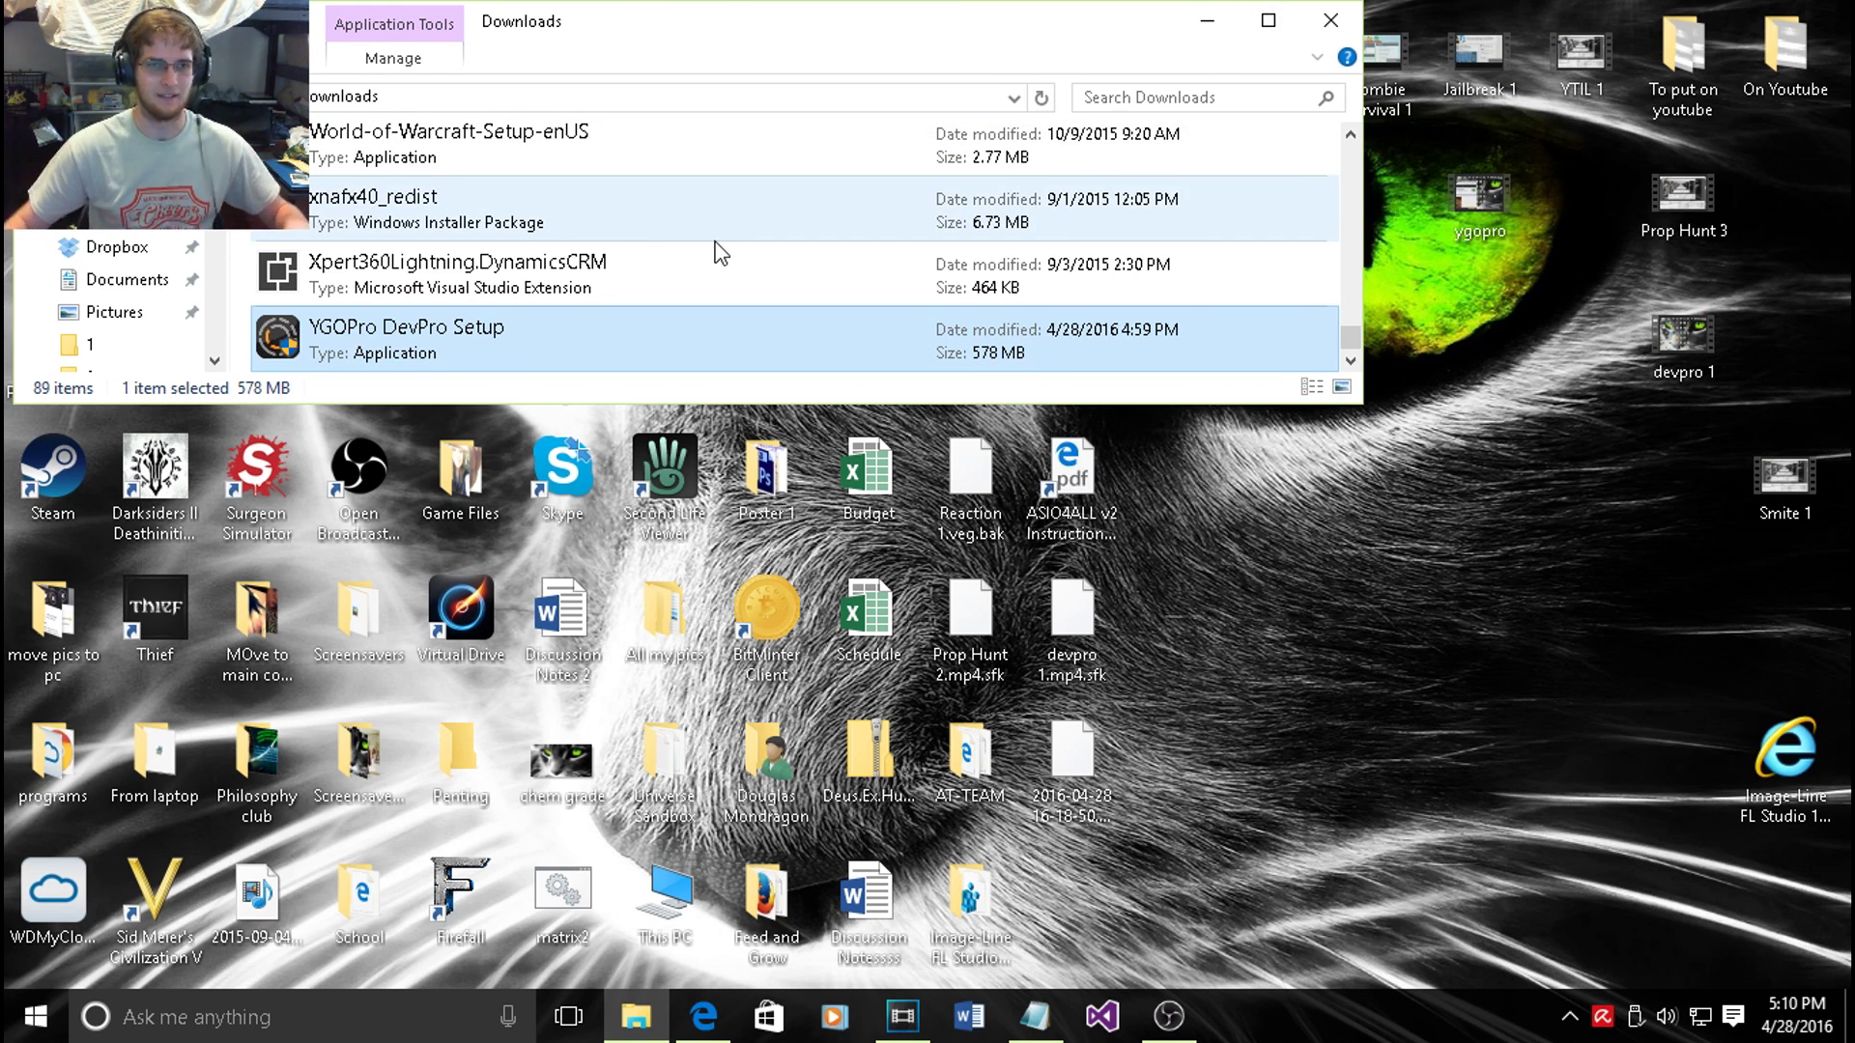
- Run YGOPro DevPro Setup from the Downloads folder as administrator, with English (United States) as the setup language
right_click(488, 346)
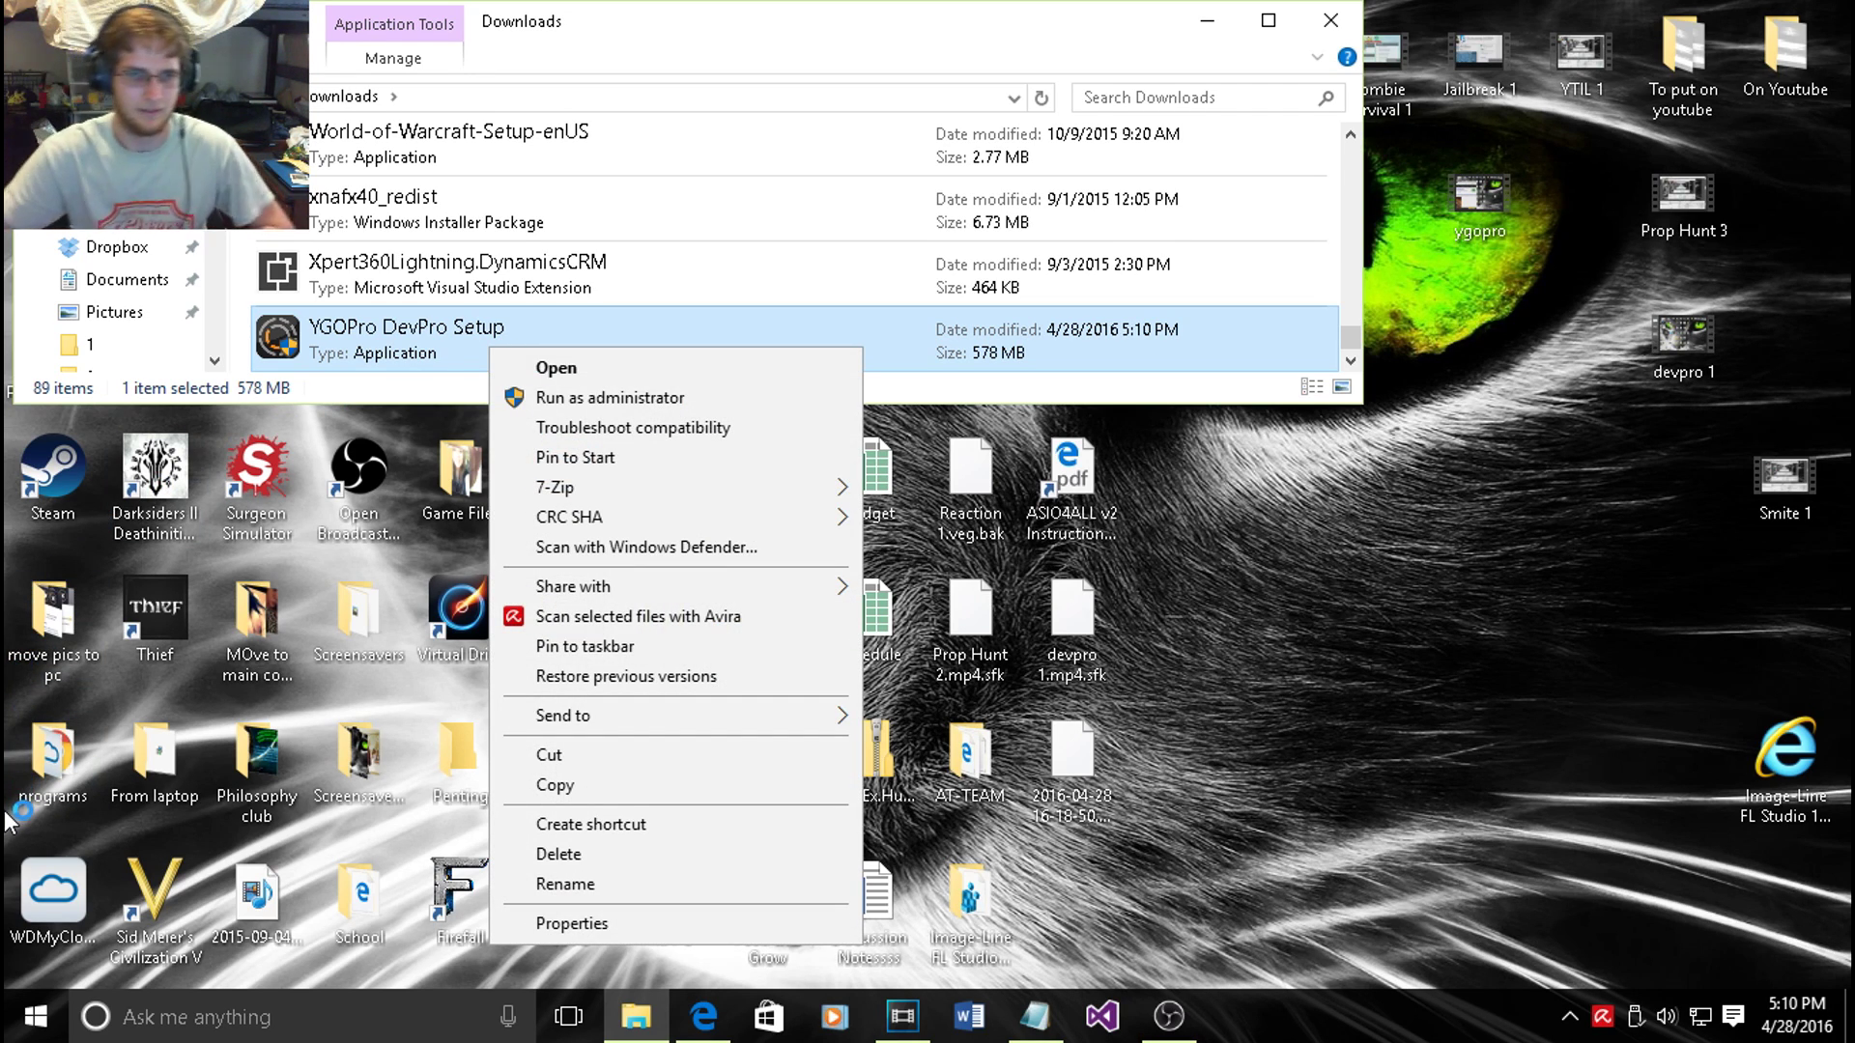
left_click(576, 397)
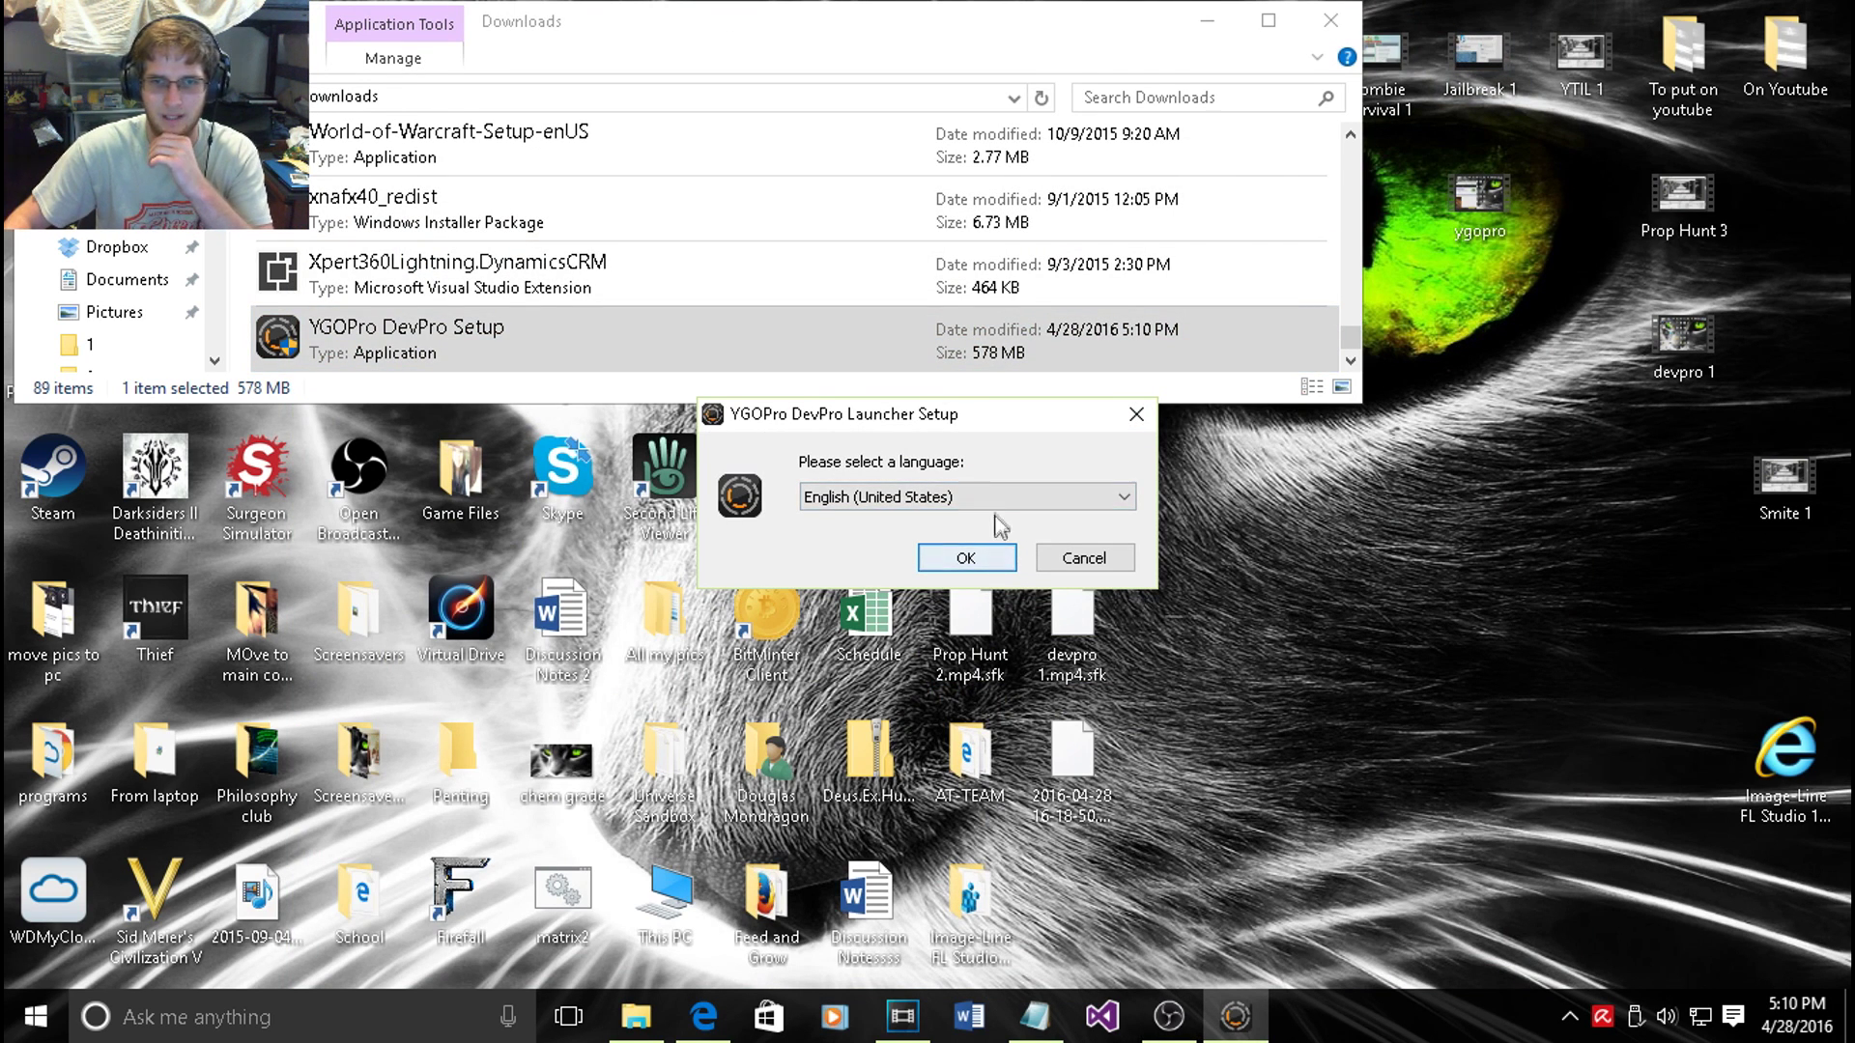
left_click(991, 562)
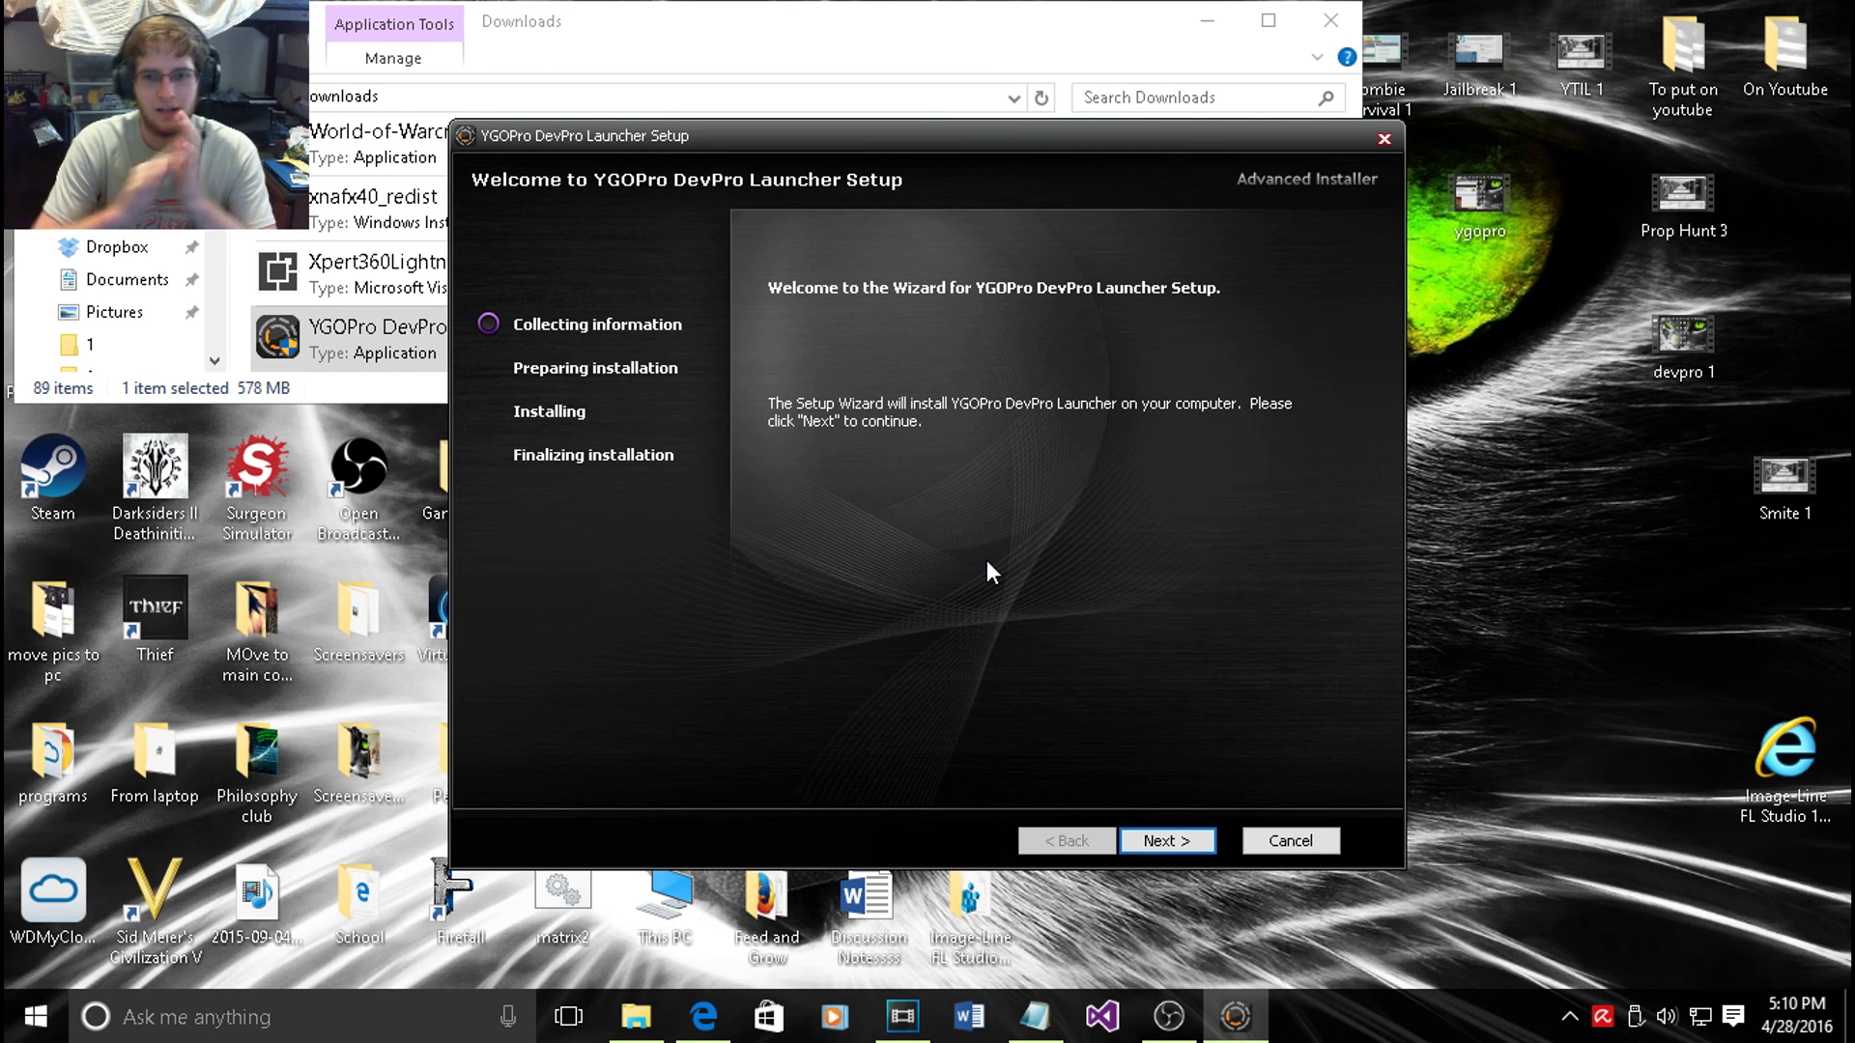
- Accept the License Agreement and the DevPro Chat Rules in the launcher setup wizard
left_click(1151, 850)
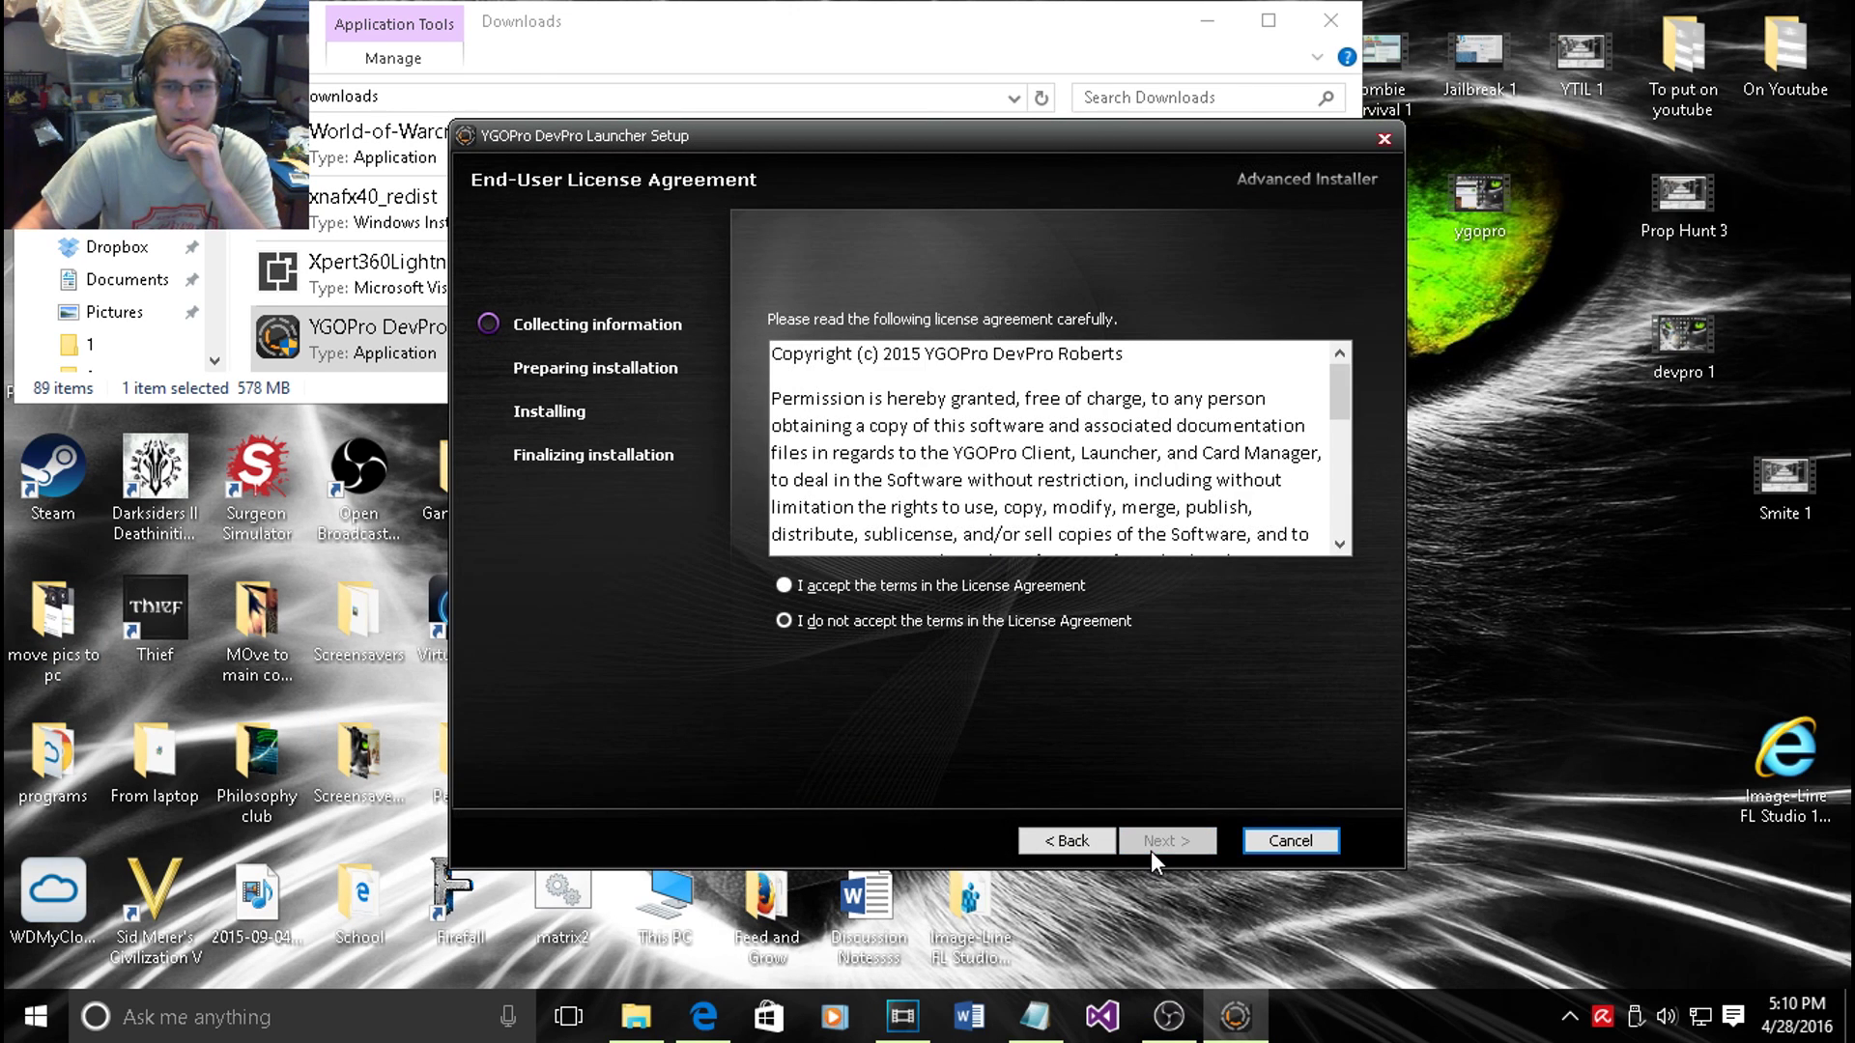
left_click(1041, 589)
scroll(1205, 522, "down", 8)
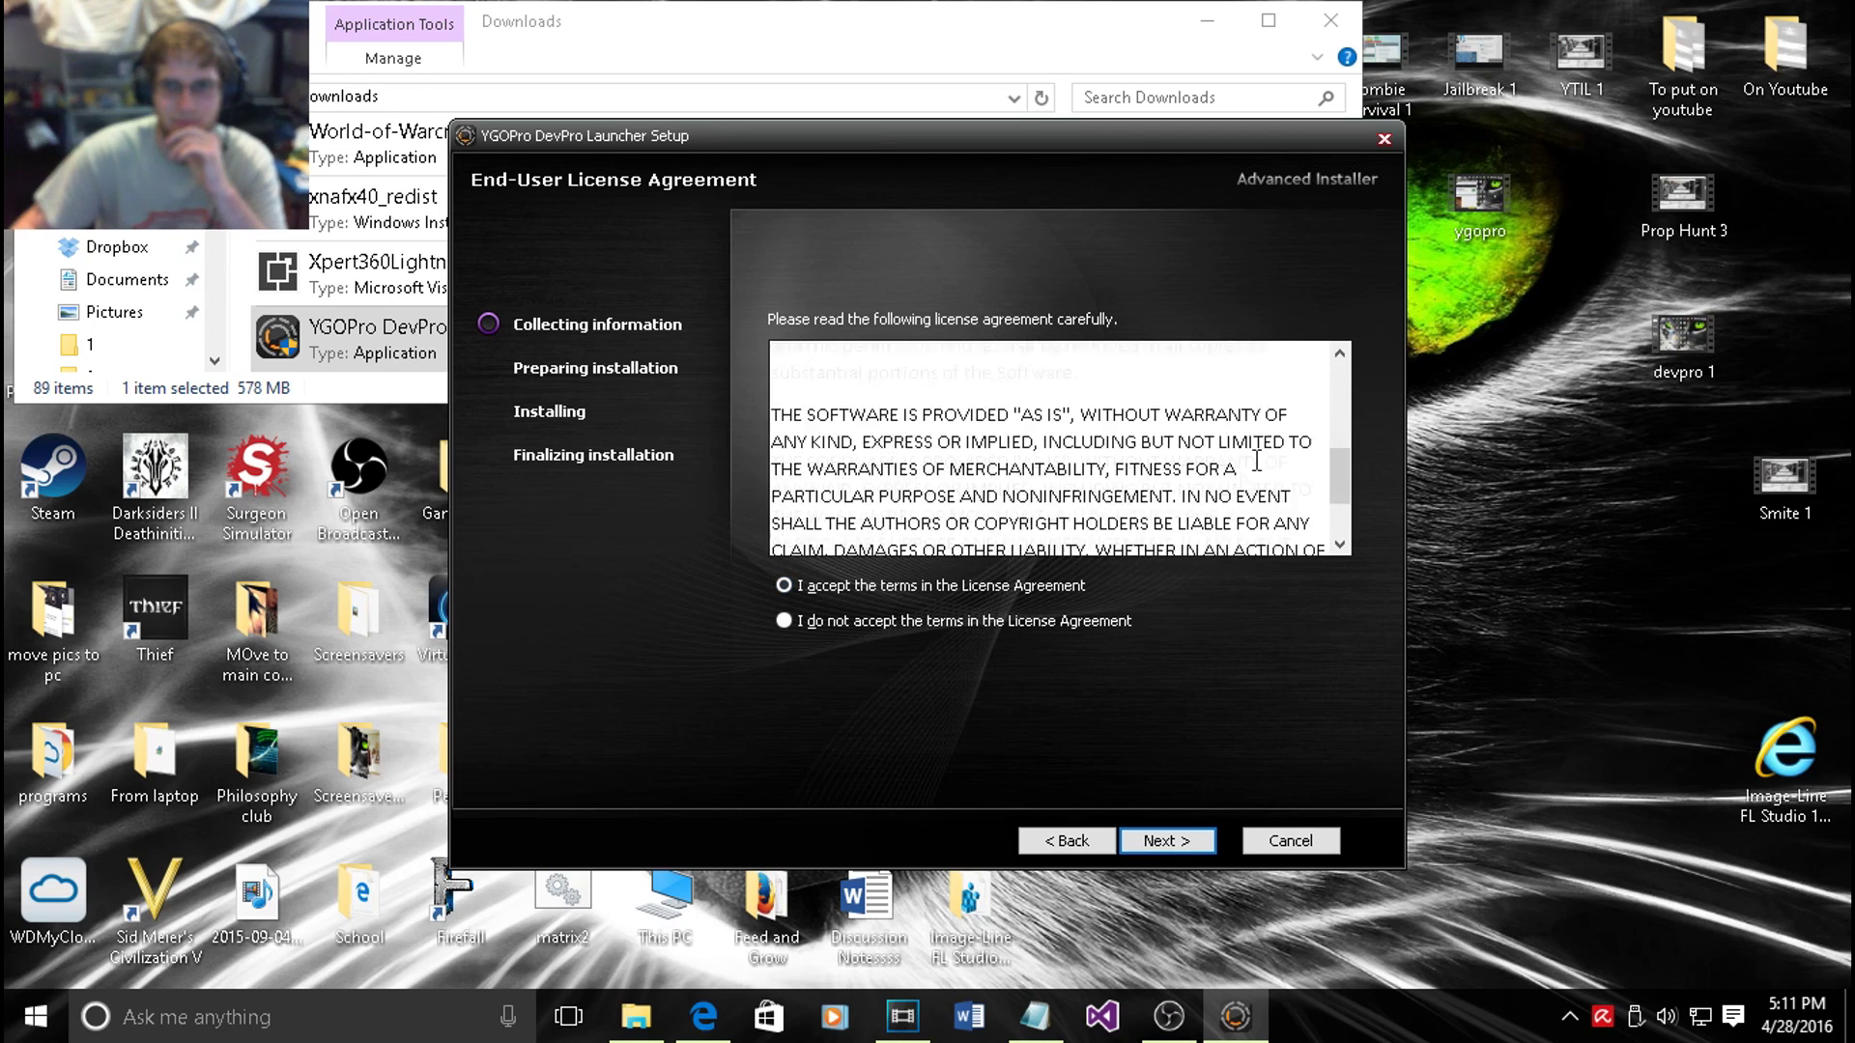
left_click(1177, 848)
left_click(1063, 648)
scroll(1112, 454, "down", 15)
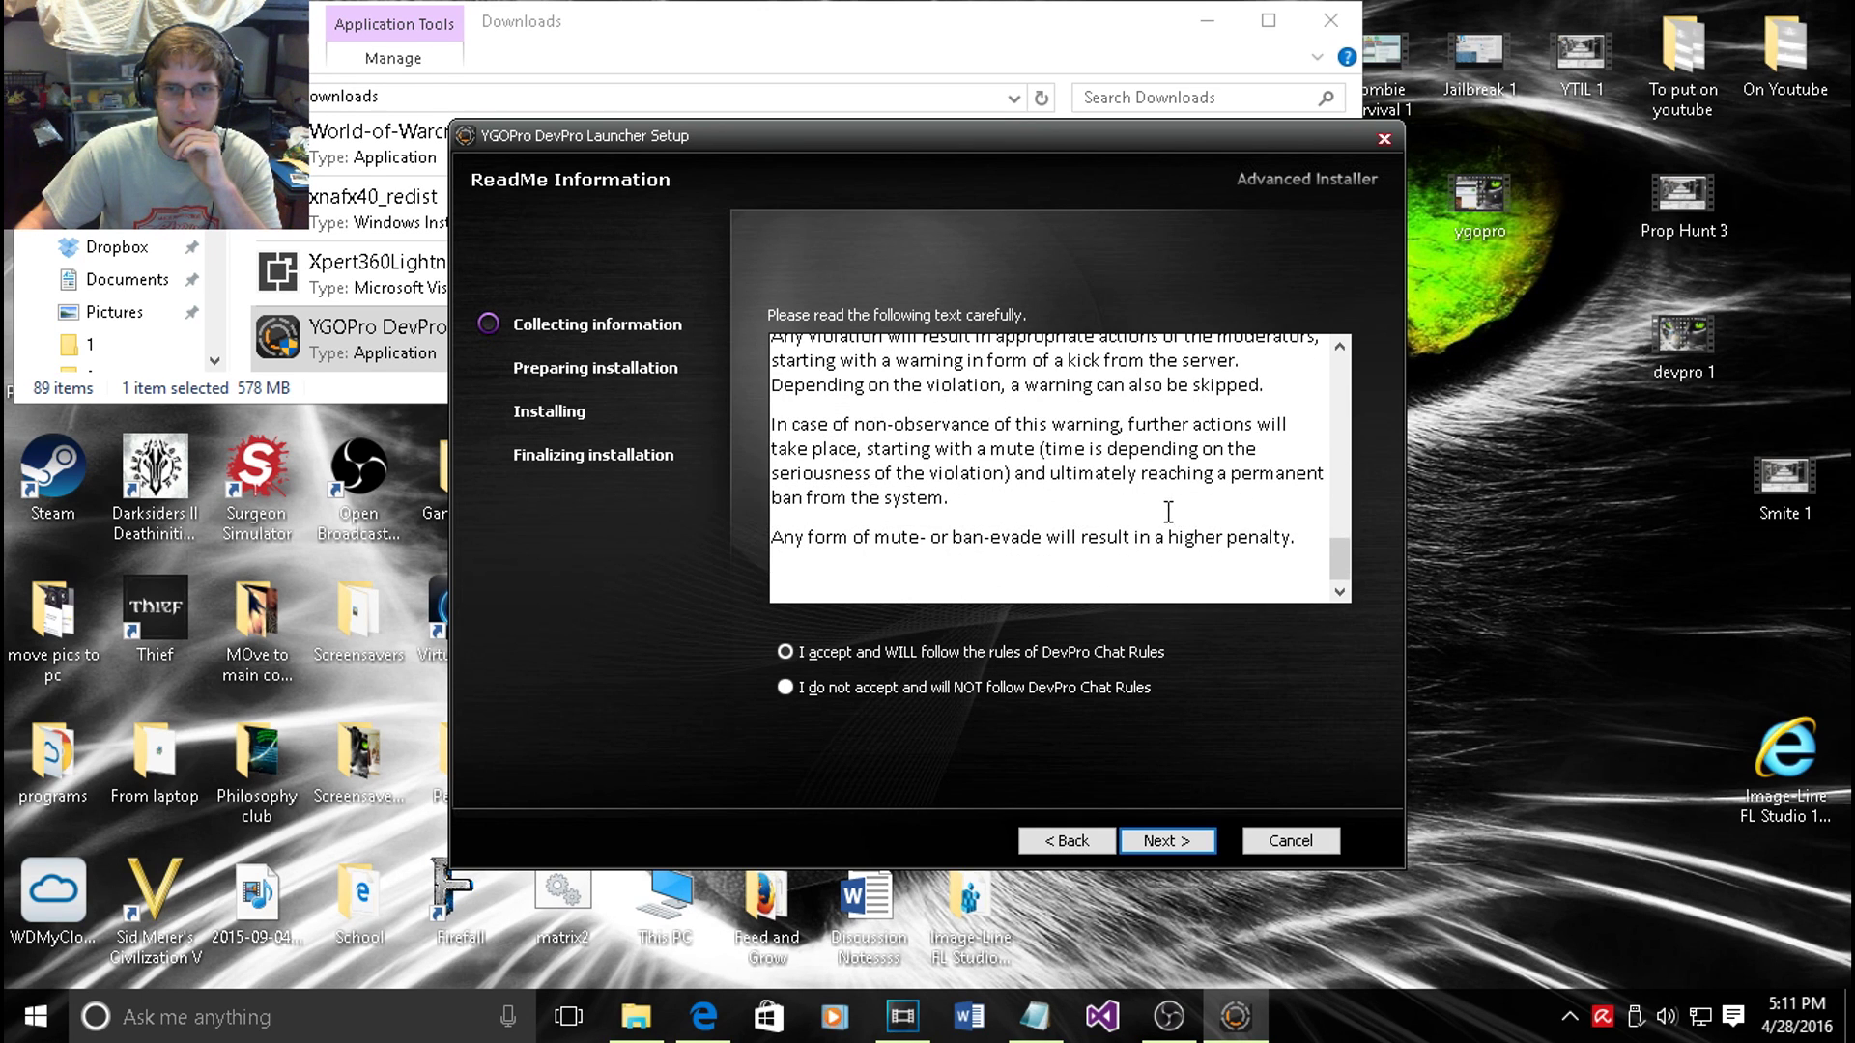
left_click(1202, 846)
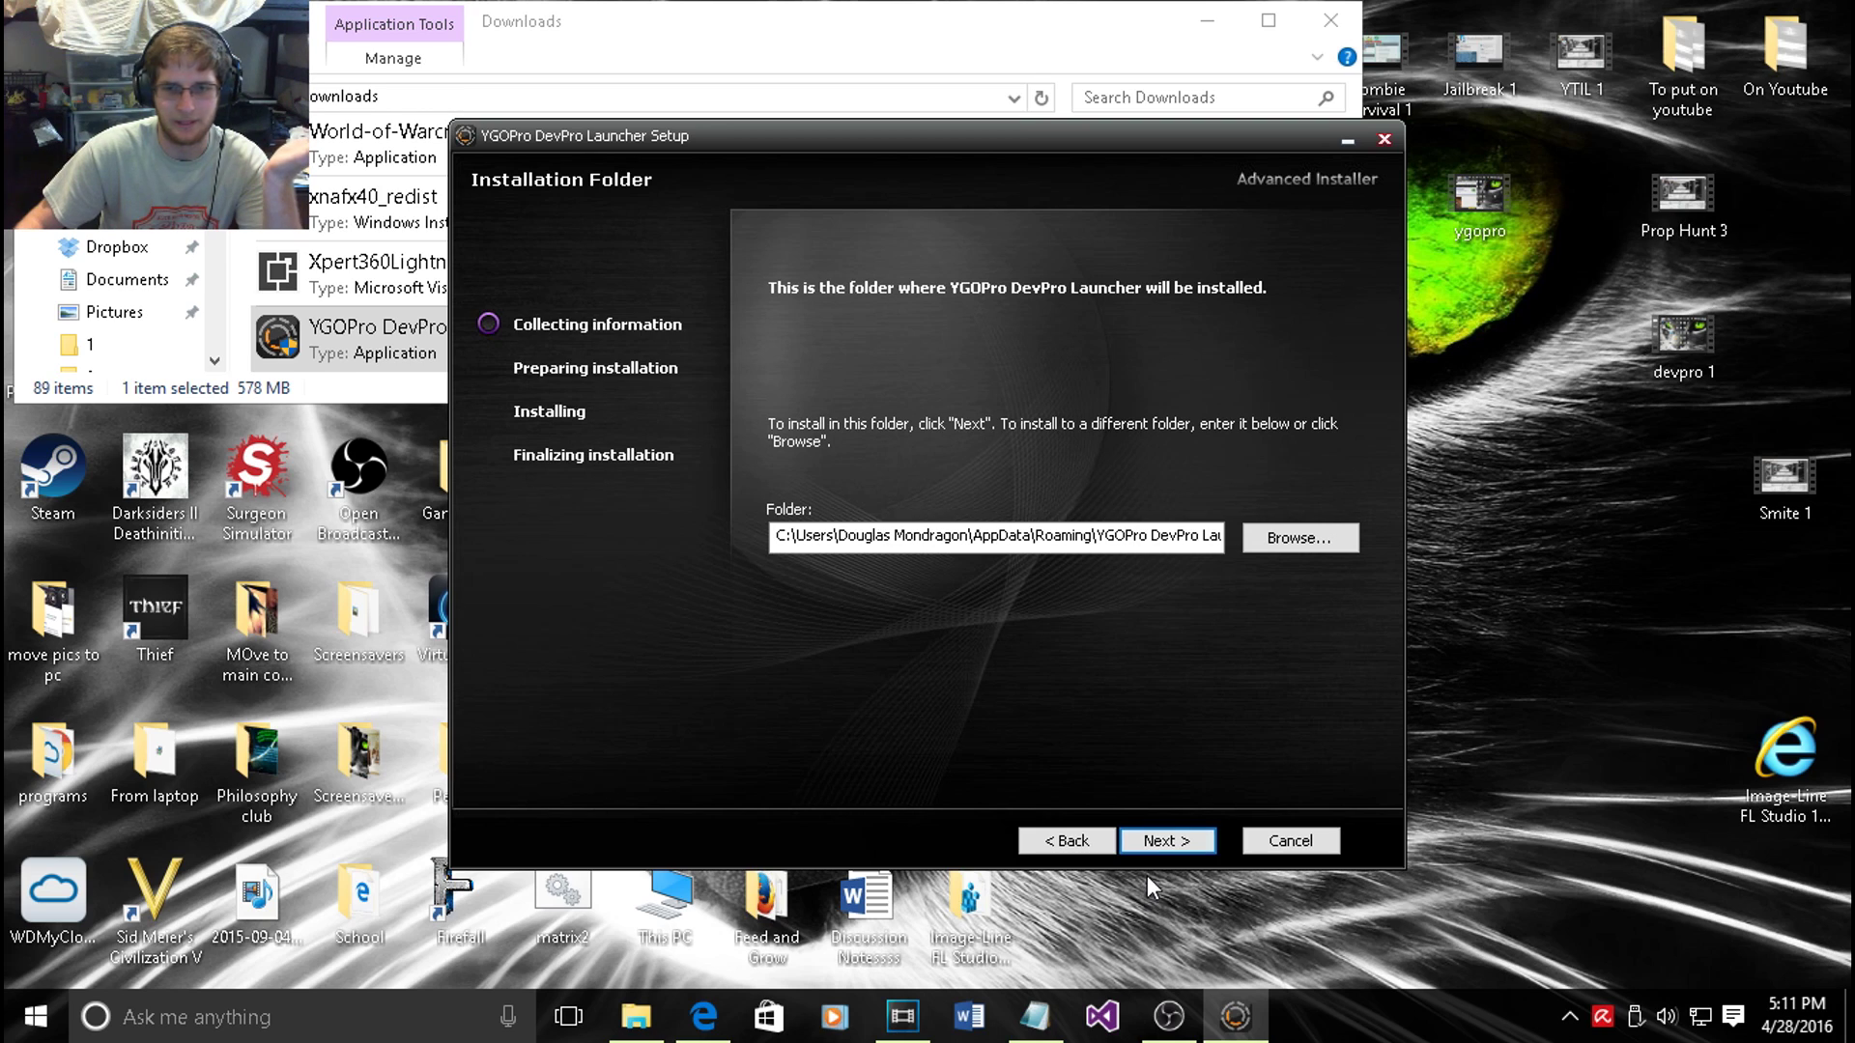
- Keep the default installation folder and start installing YGOPro DevPro Launcher
left_click(1162, 842)
left_click(1160, 842)
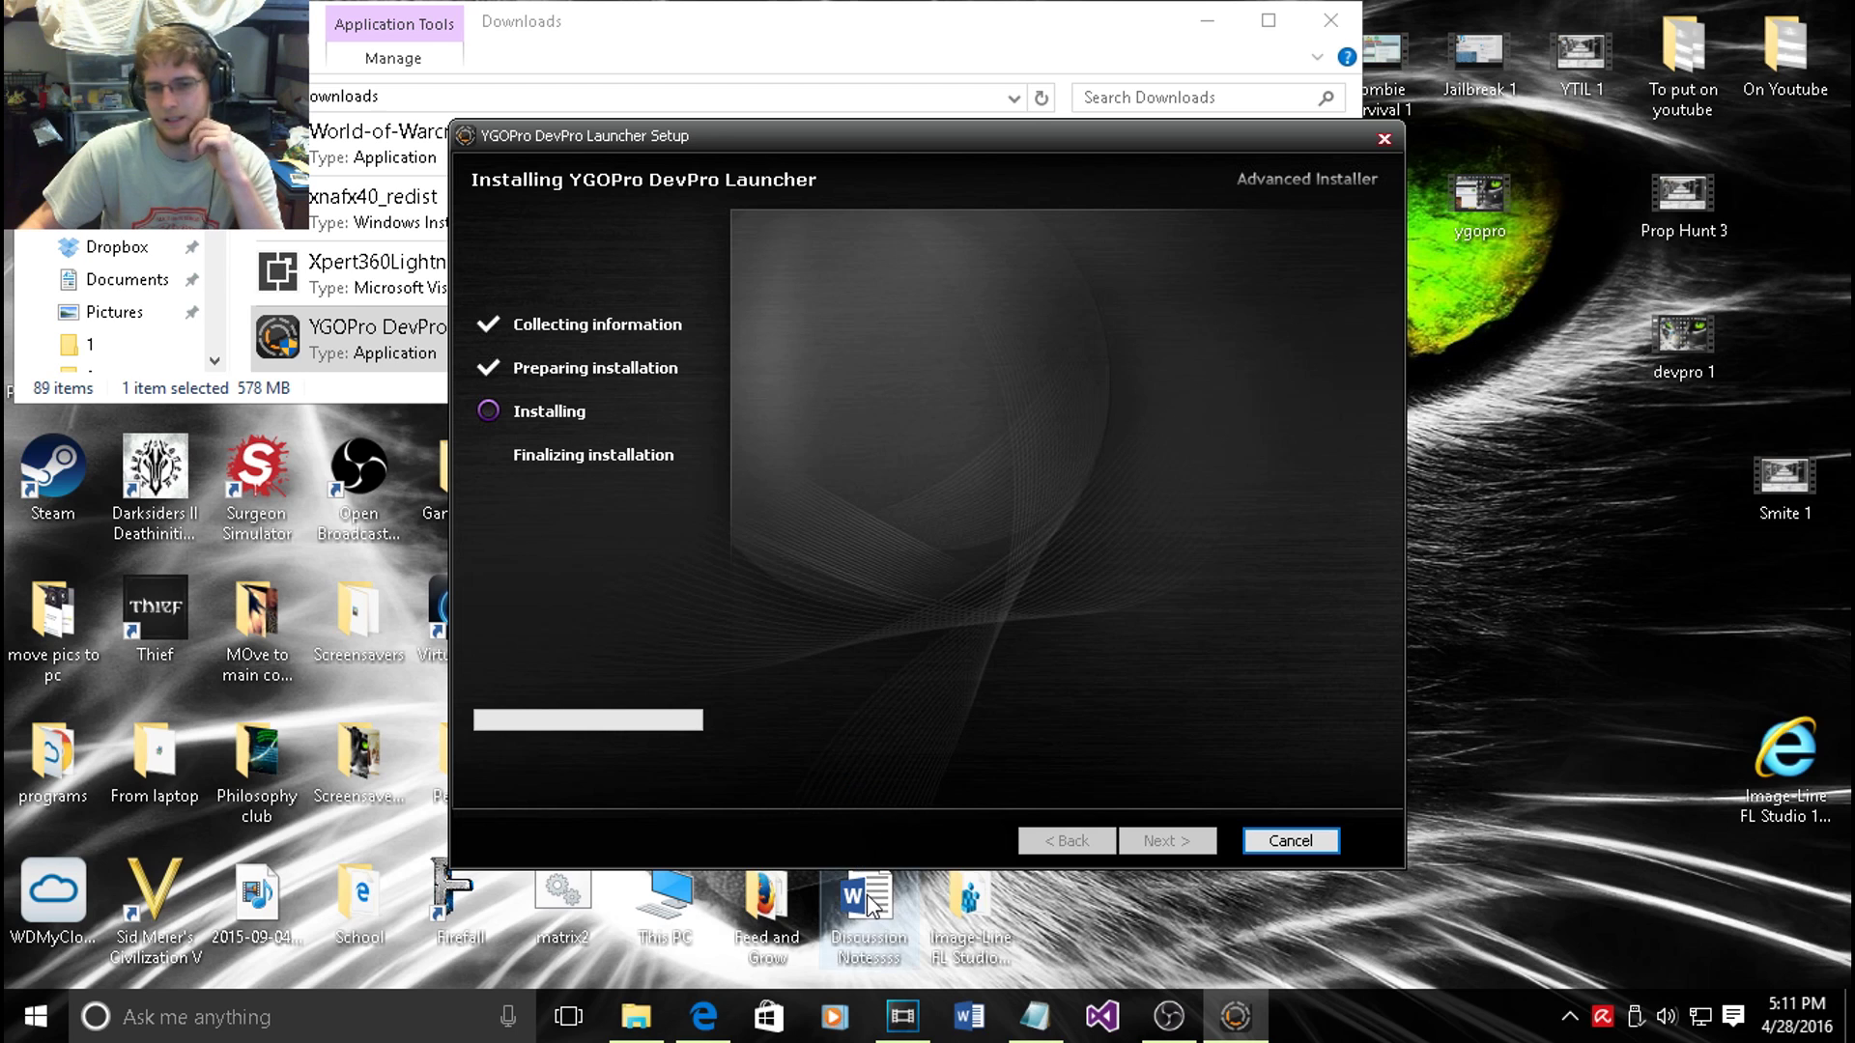
mouse_move(726, 1033)
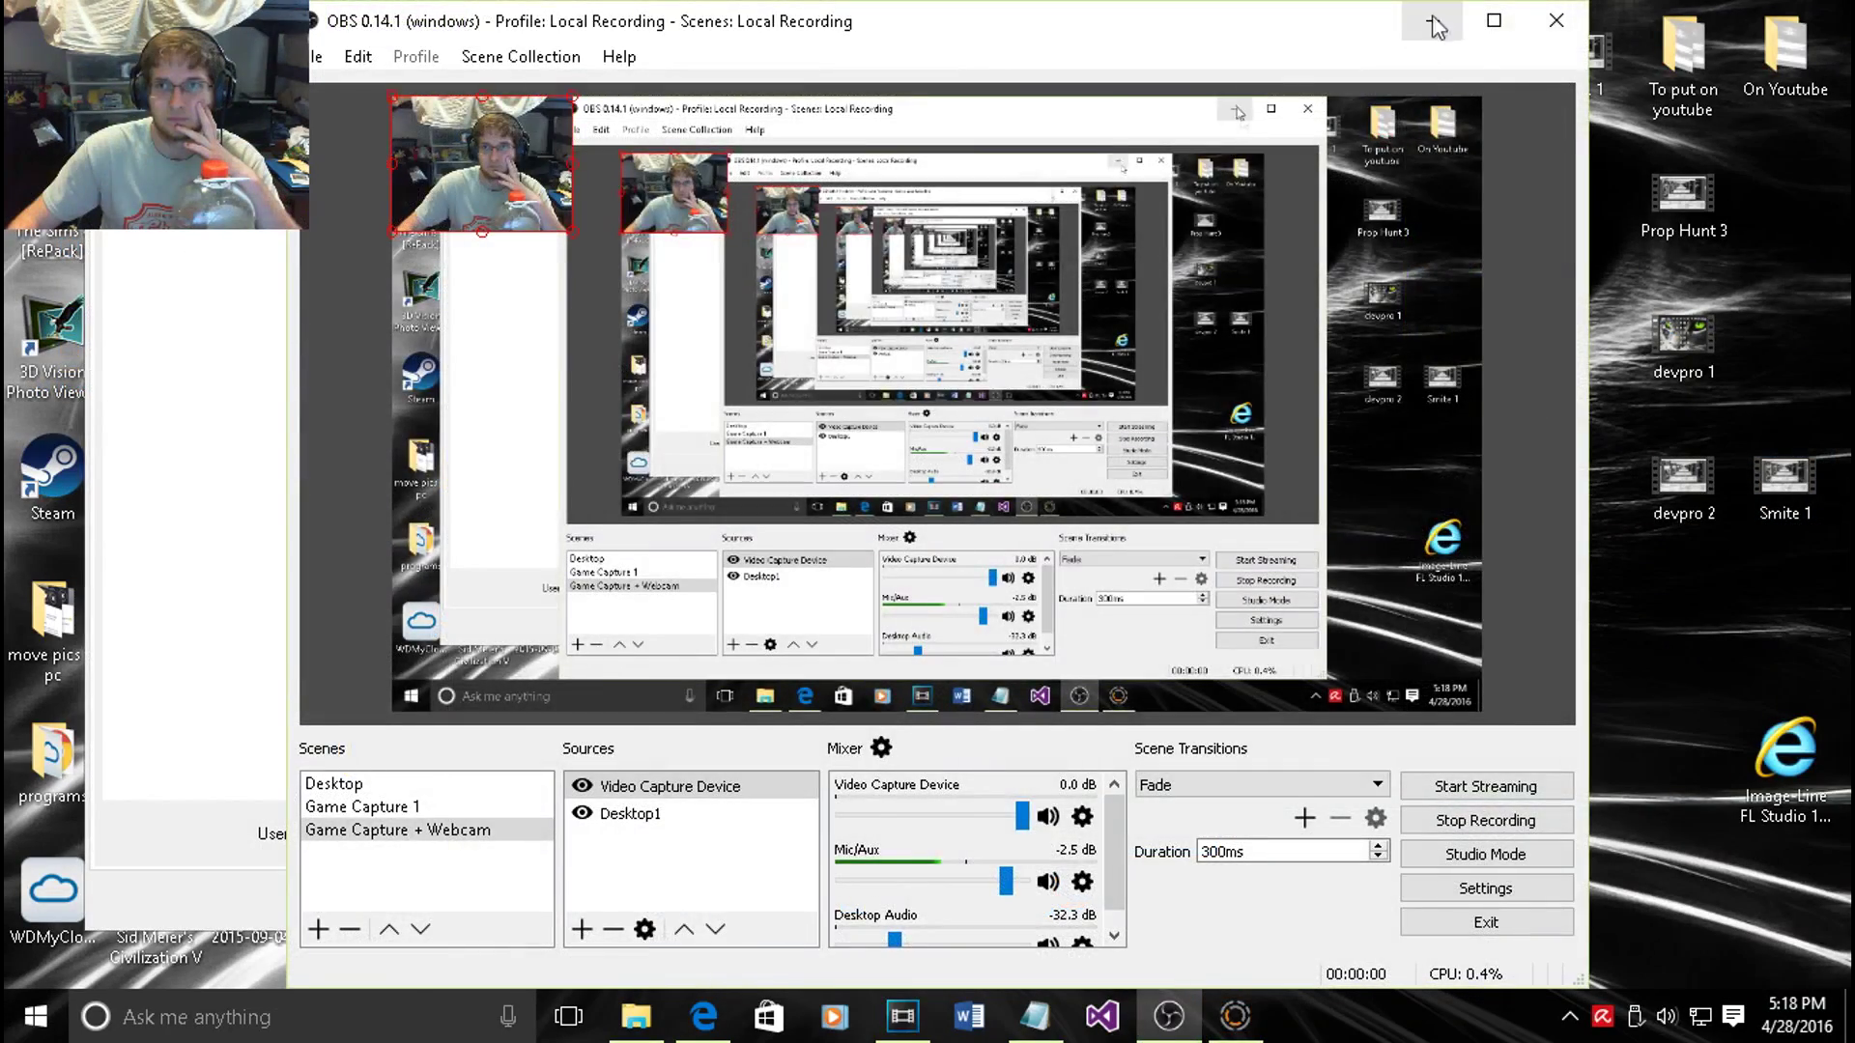
- Minimize OBS, then load the patch notes in the DevPro launcher and look through the card lists of the recent patches
left_click(1434, 20)
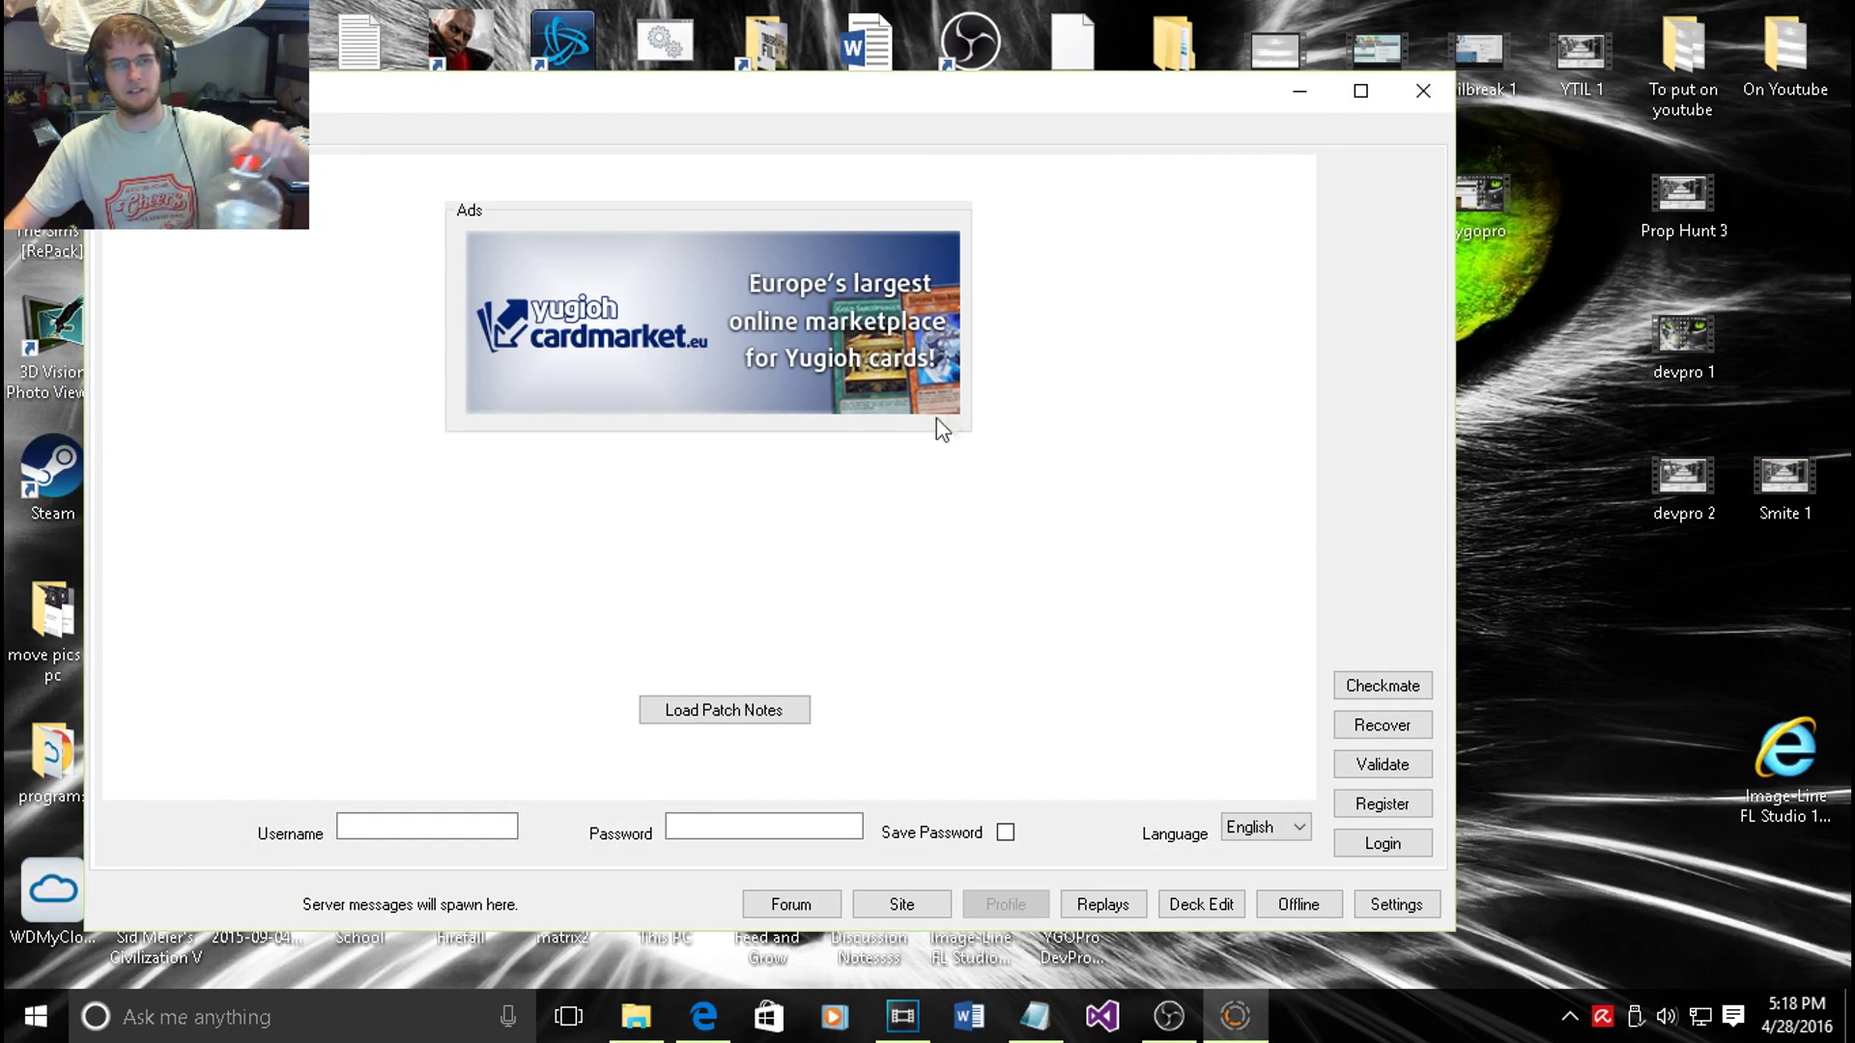
left_click(758, 717)
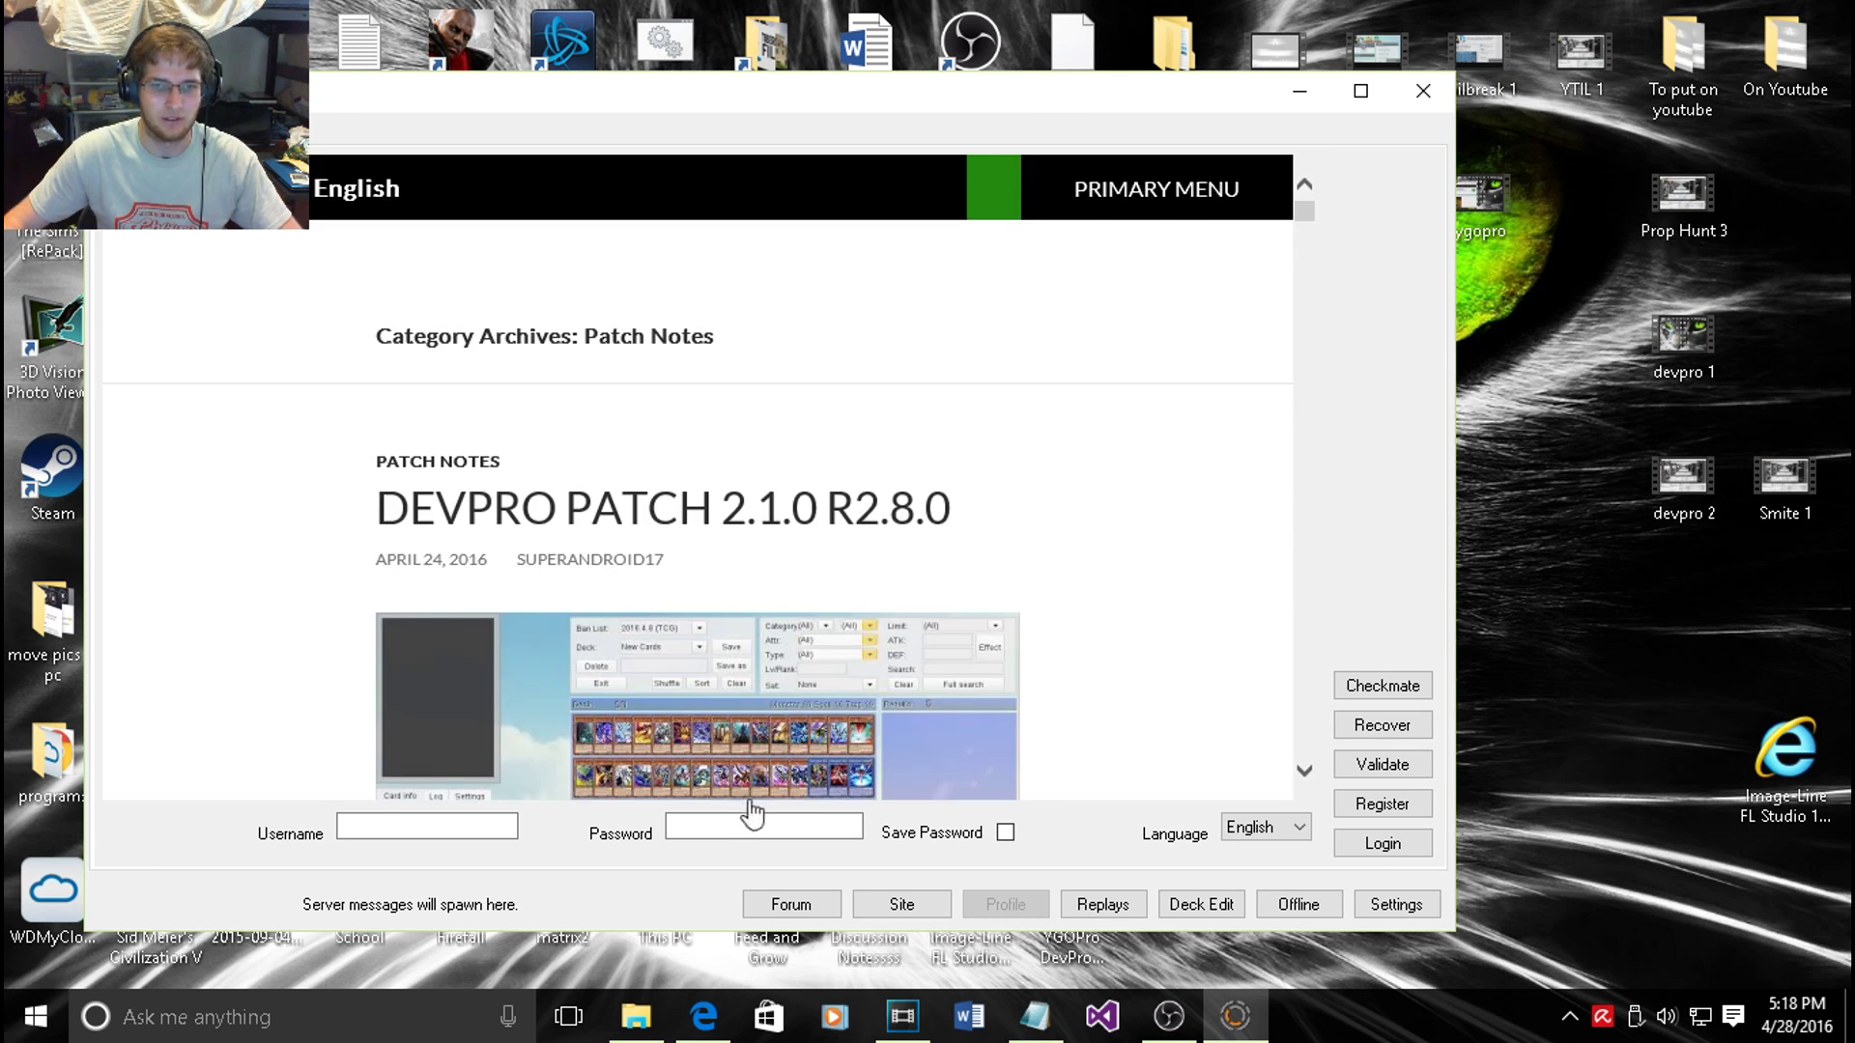
scroll(936, 580, "down", 15)
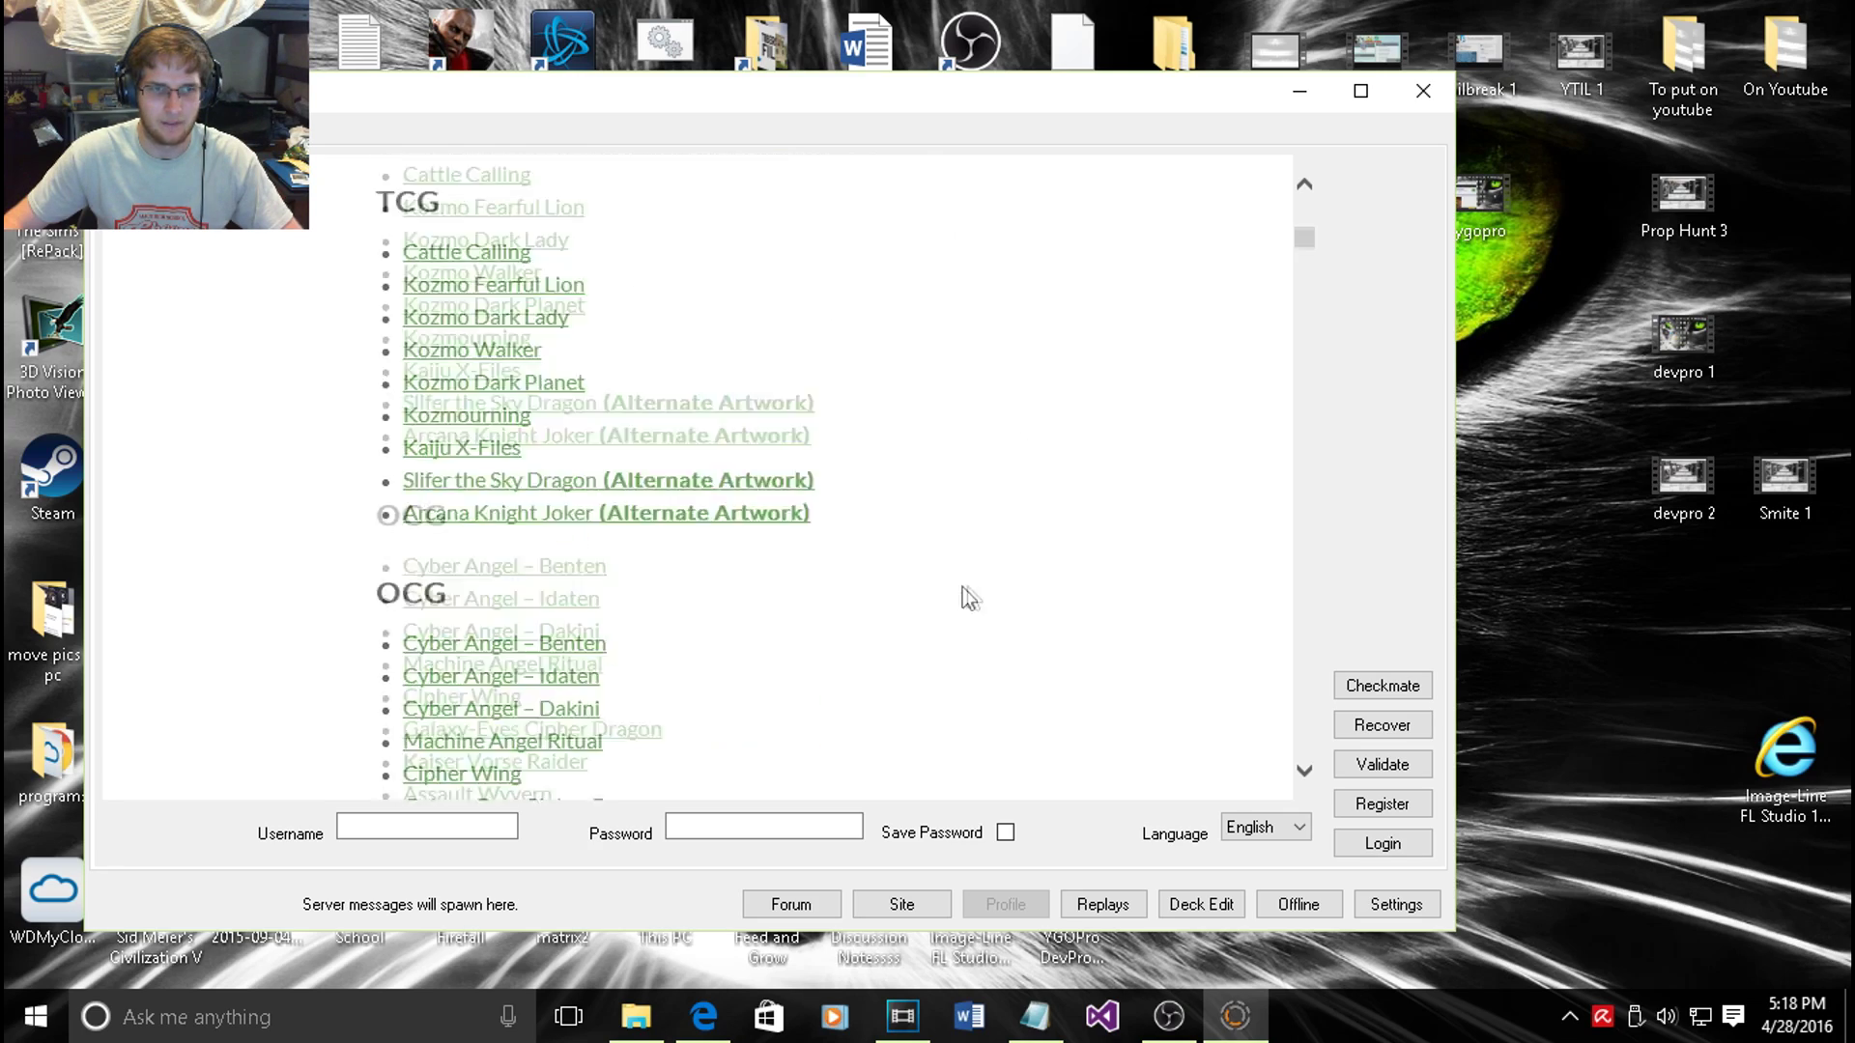
scroll(995, 593, "down", 10)
scroll(875, 614, "up", 4)
scroll(874, 620, "up", 5)
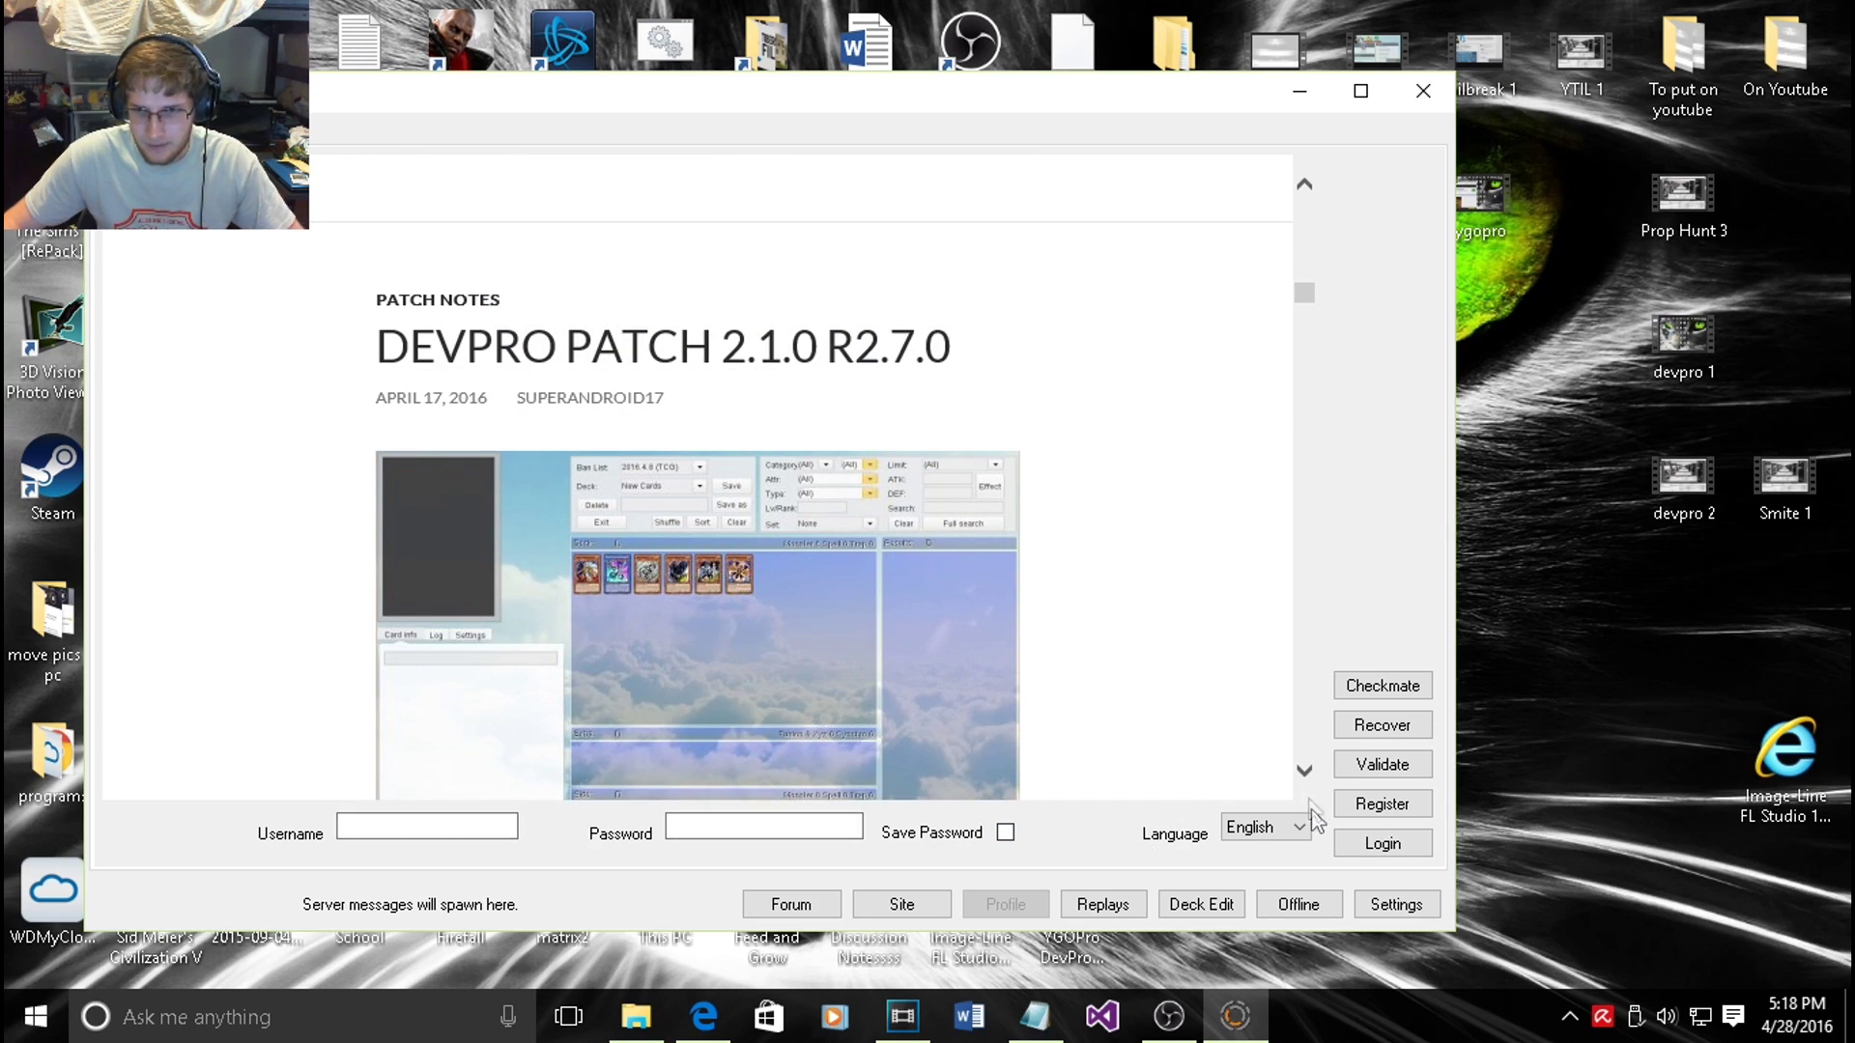
- Open the DevPro account registration form and enter thereaperofcod as the username
left_click(1382, 803)
type("therepa")
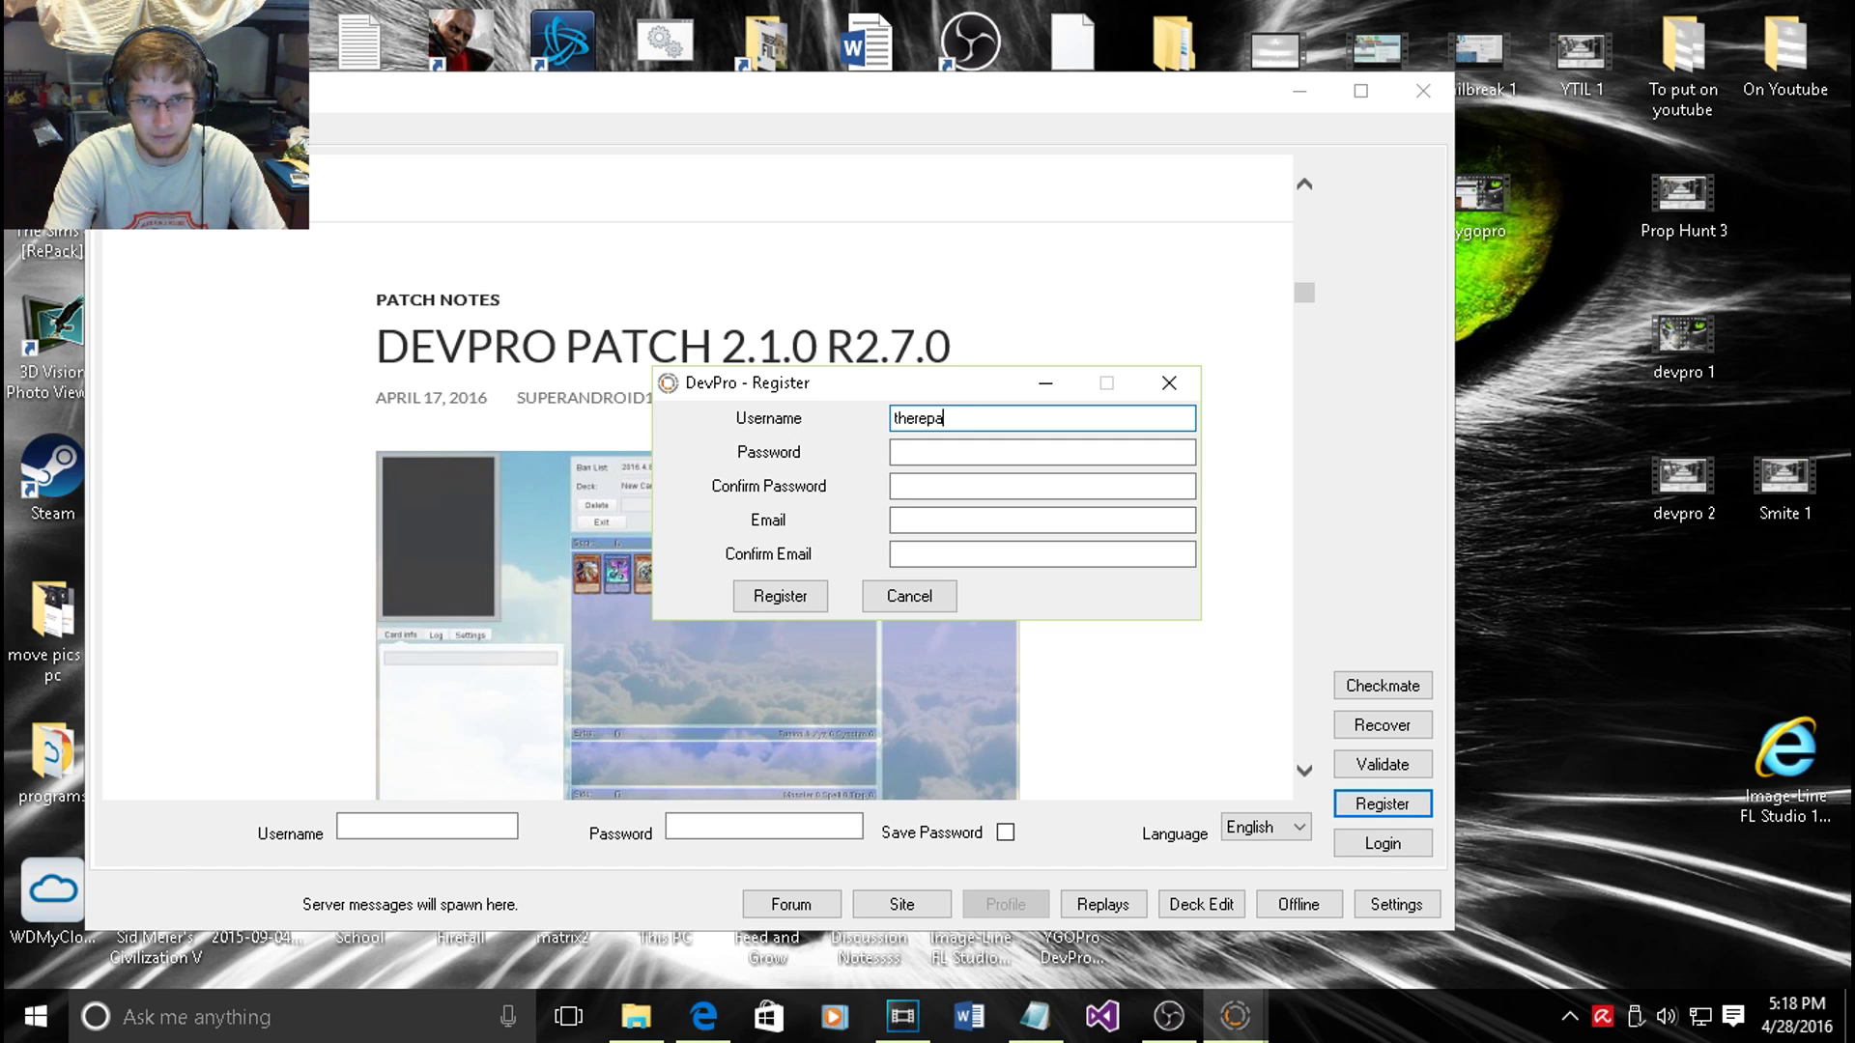
key("BackSpace")
key("BackSpace")
type("aperofcod")
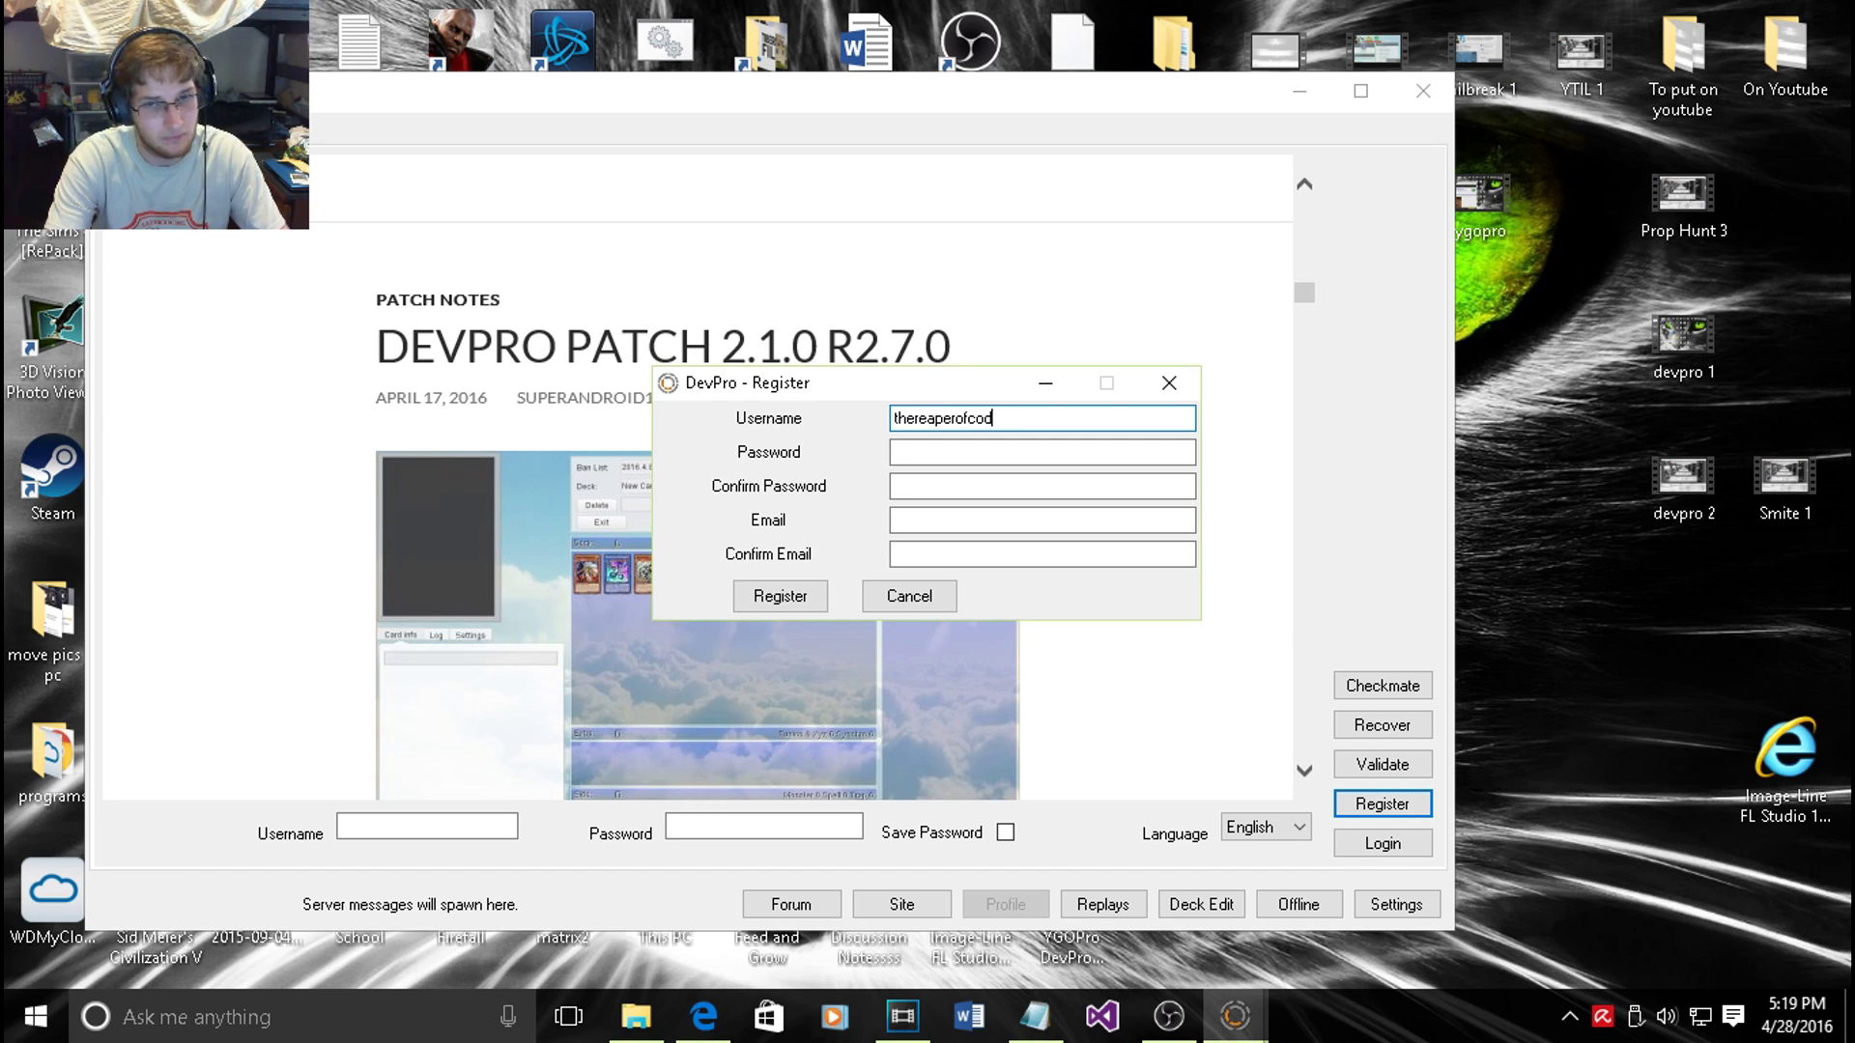
- Replace the username in the registration form with thereaper
key("BackSpace")
key("BackSpace")
key("BackSpace")
key("BackSpace")
key("BackSpace")
key("BackSpace")
key("BackSpace")
key("BackSpace")
key("BackSpace")
key("BackSpace")
key("BackSpace")
key("BackSpace")
key("BackSpace")
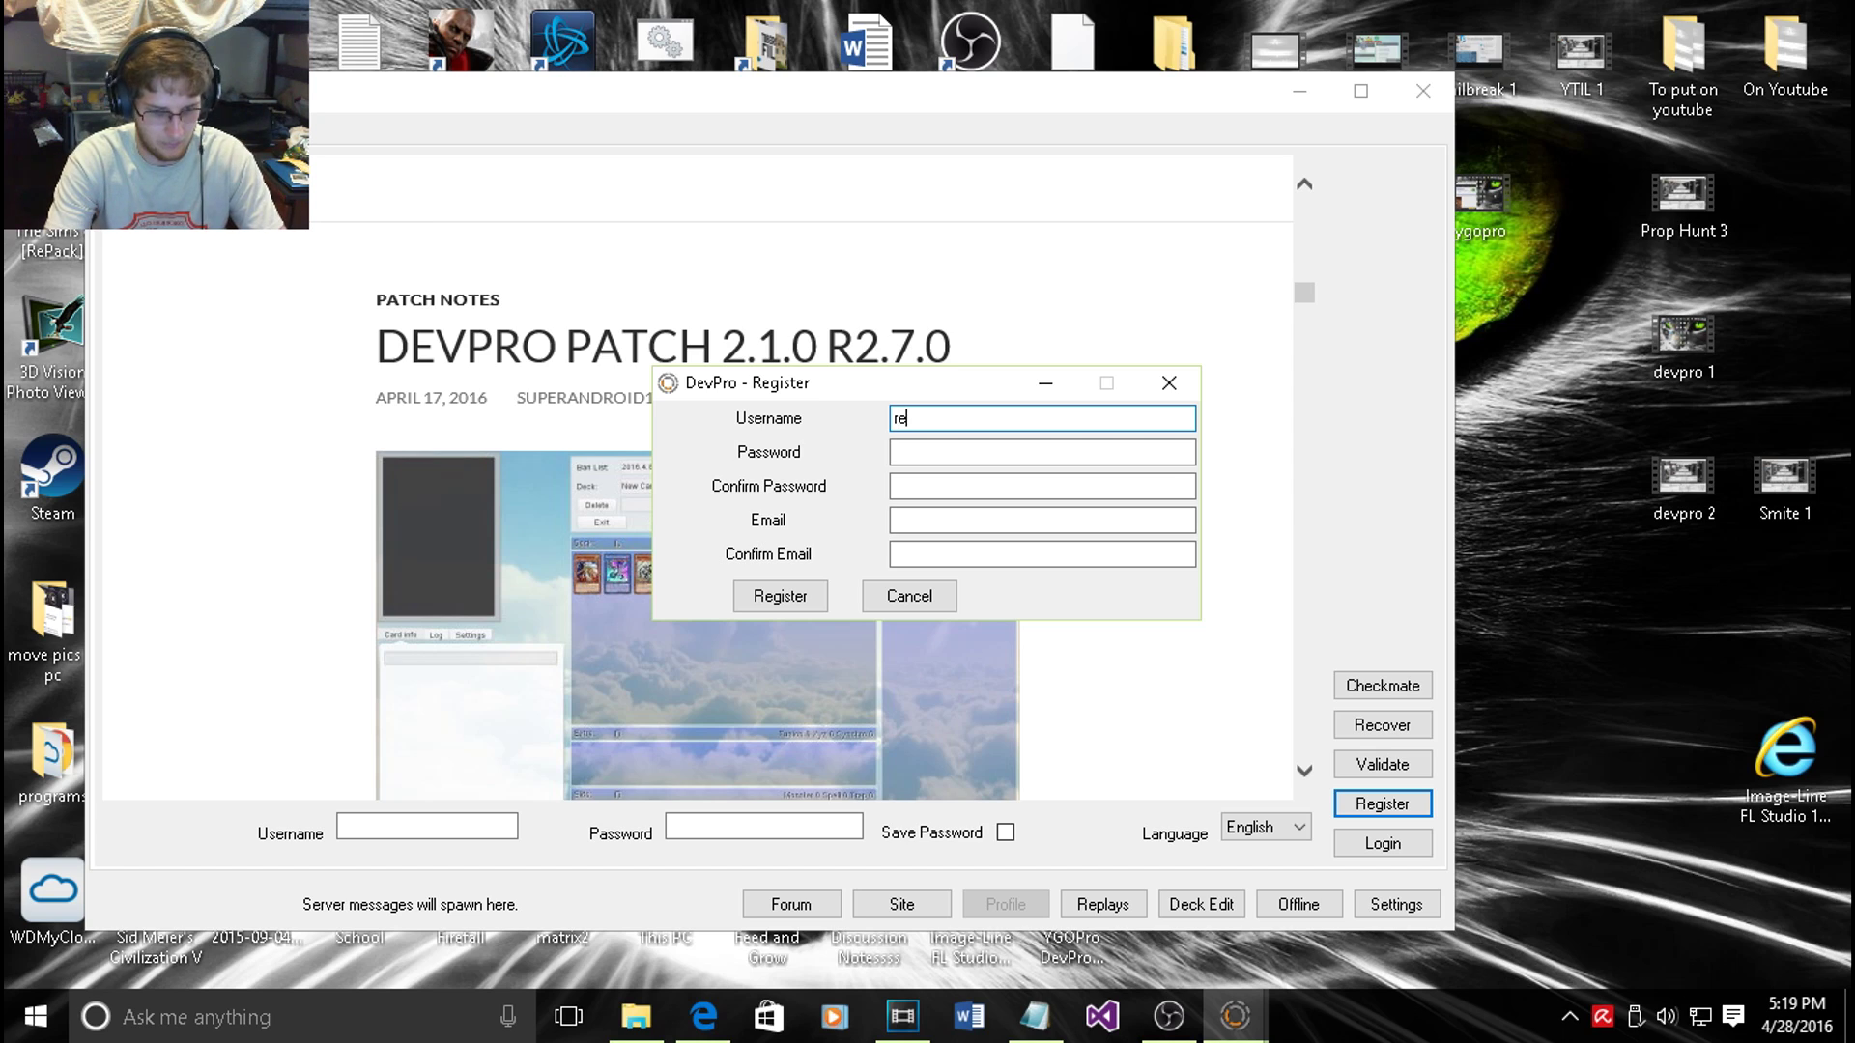
type("thereaper")
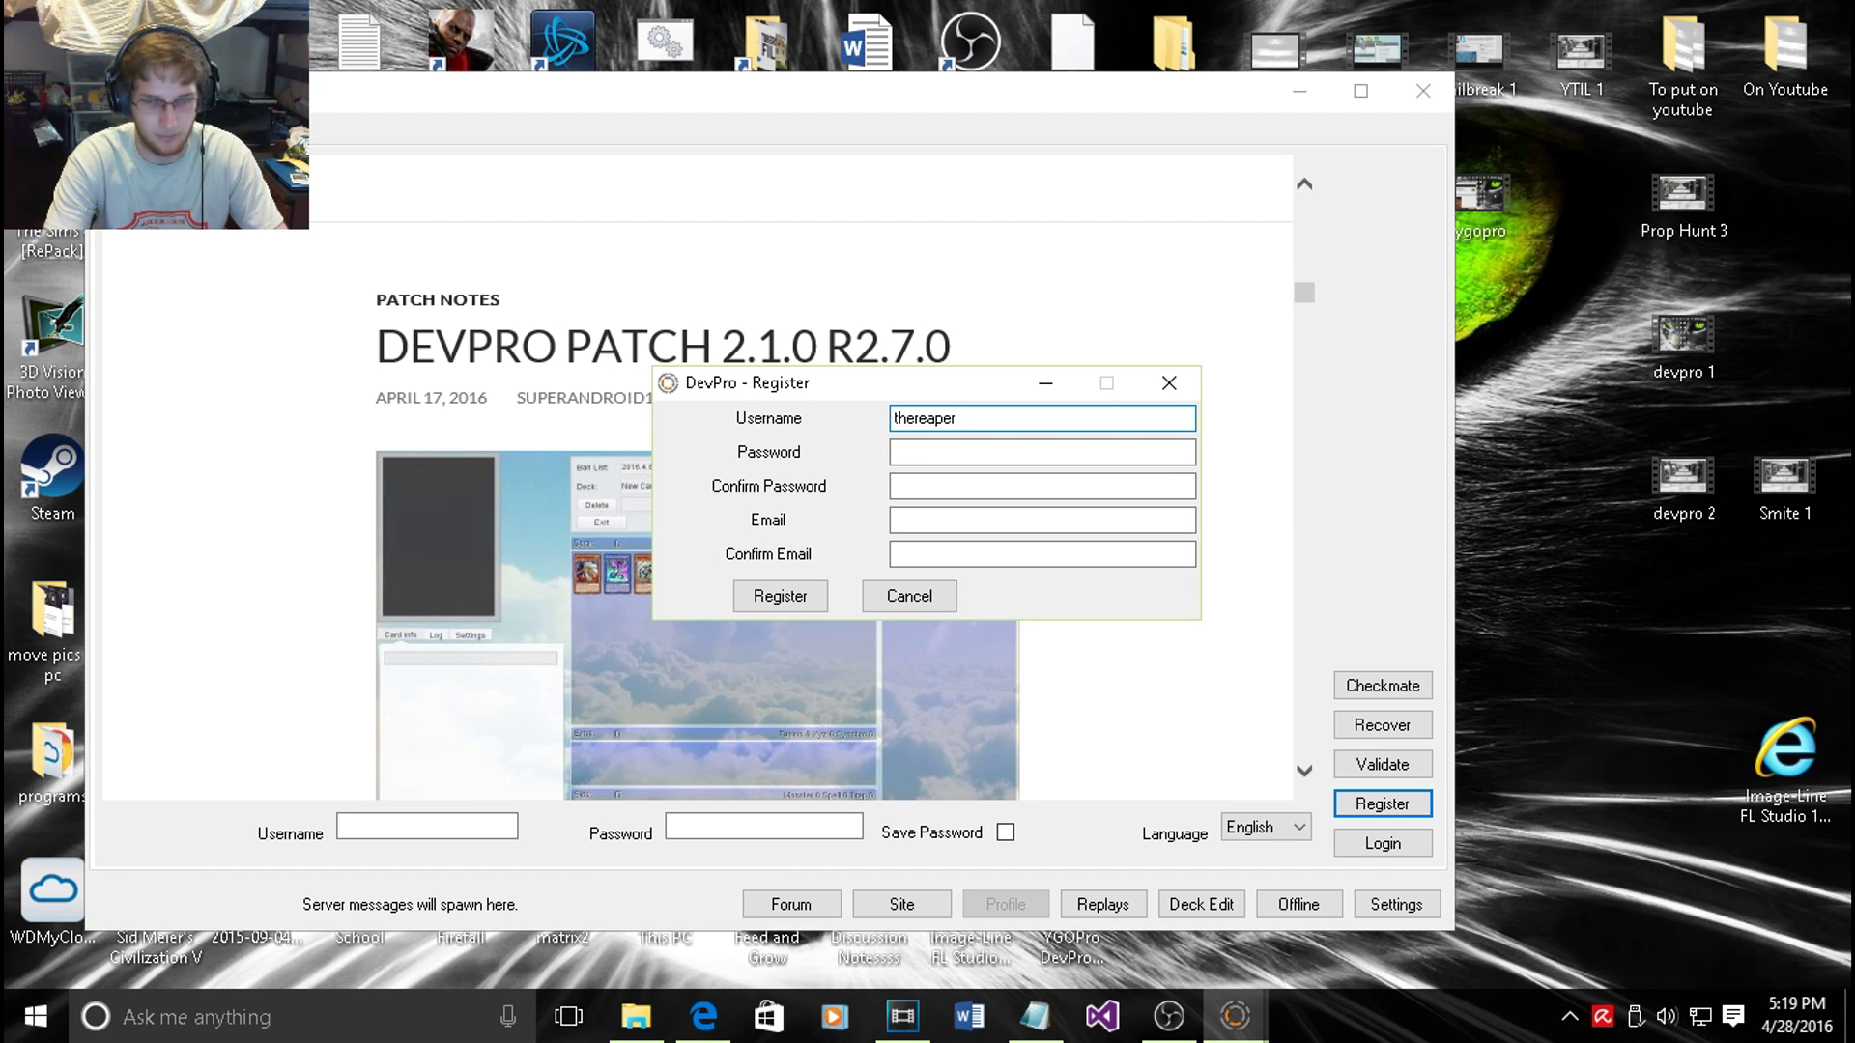
- Enter and confirm the account password in the registration form, and close the form
key("Tab")
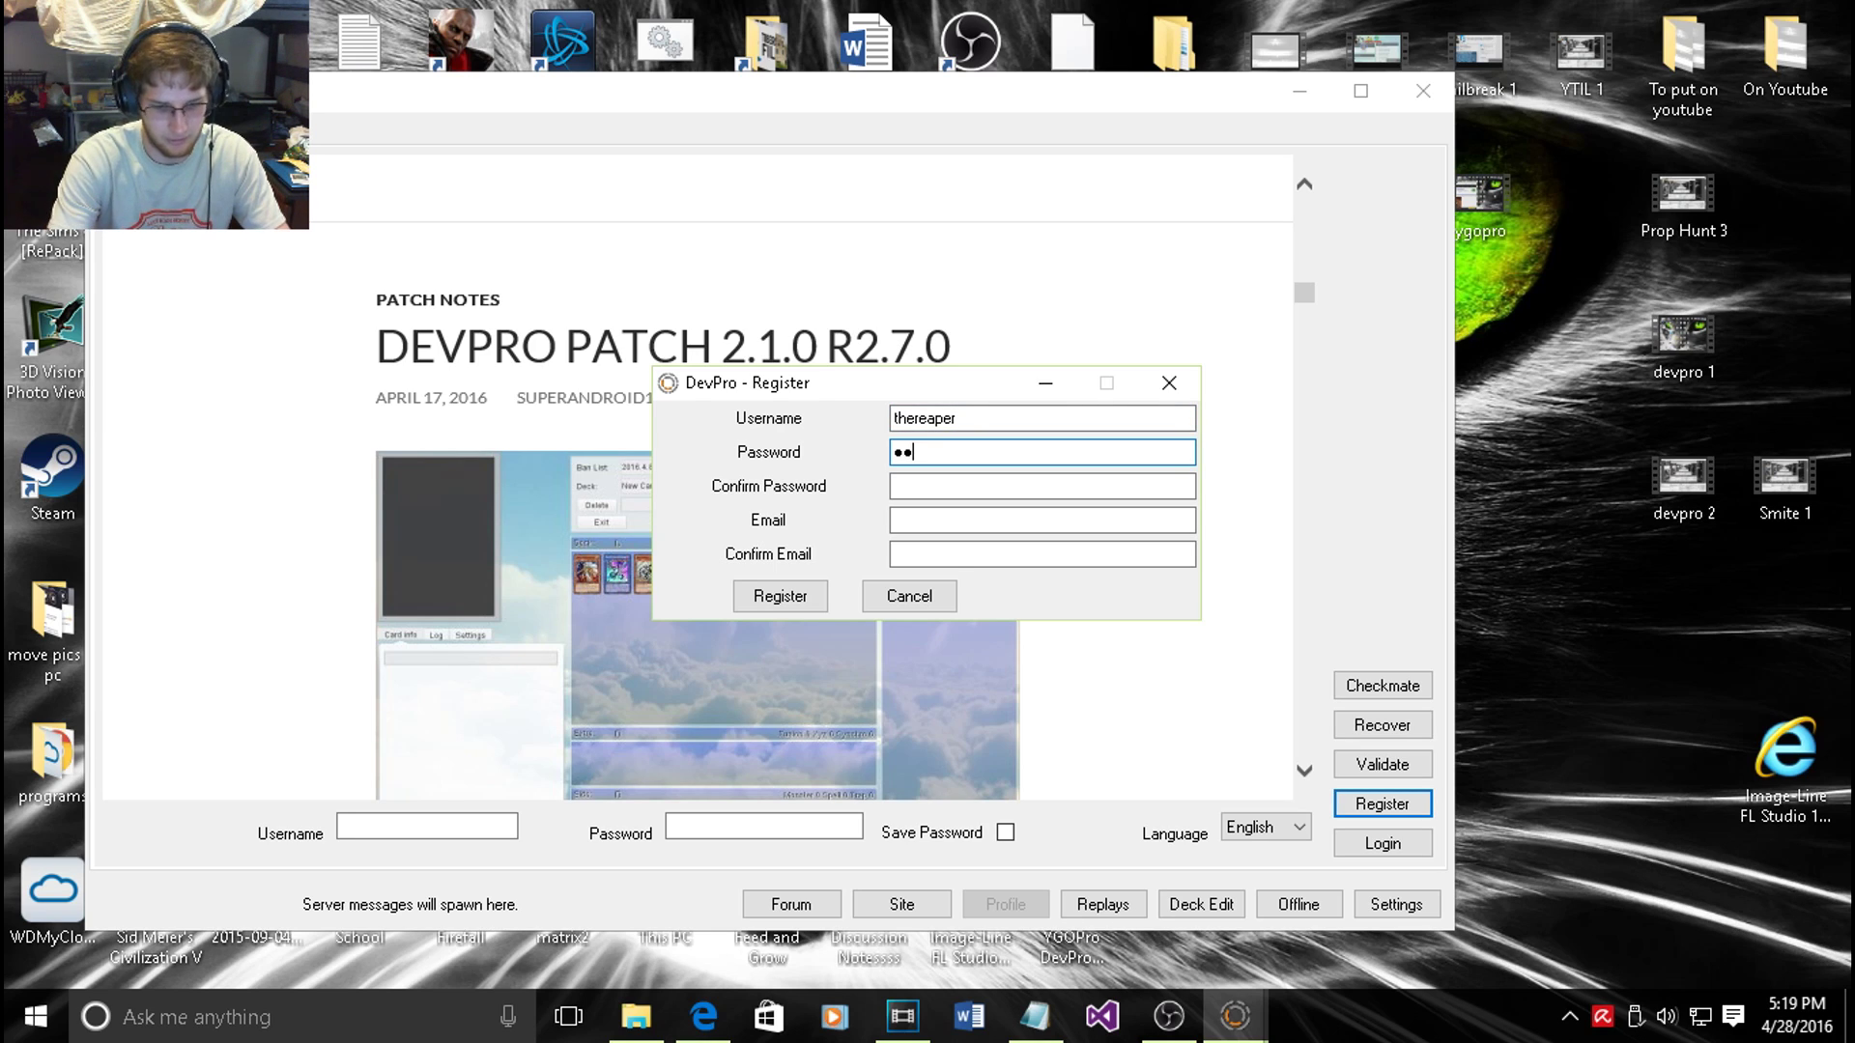
type("••••••••••")
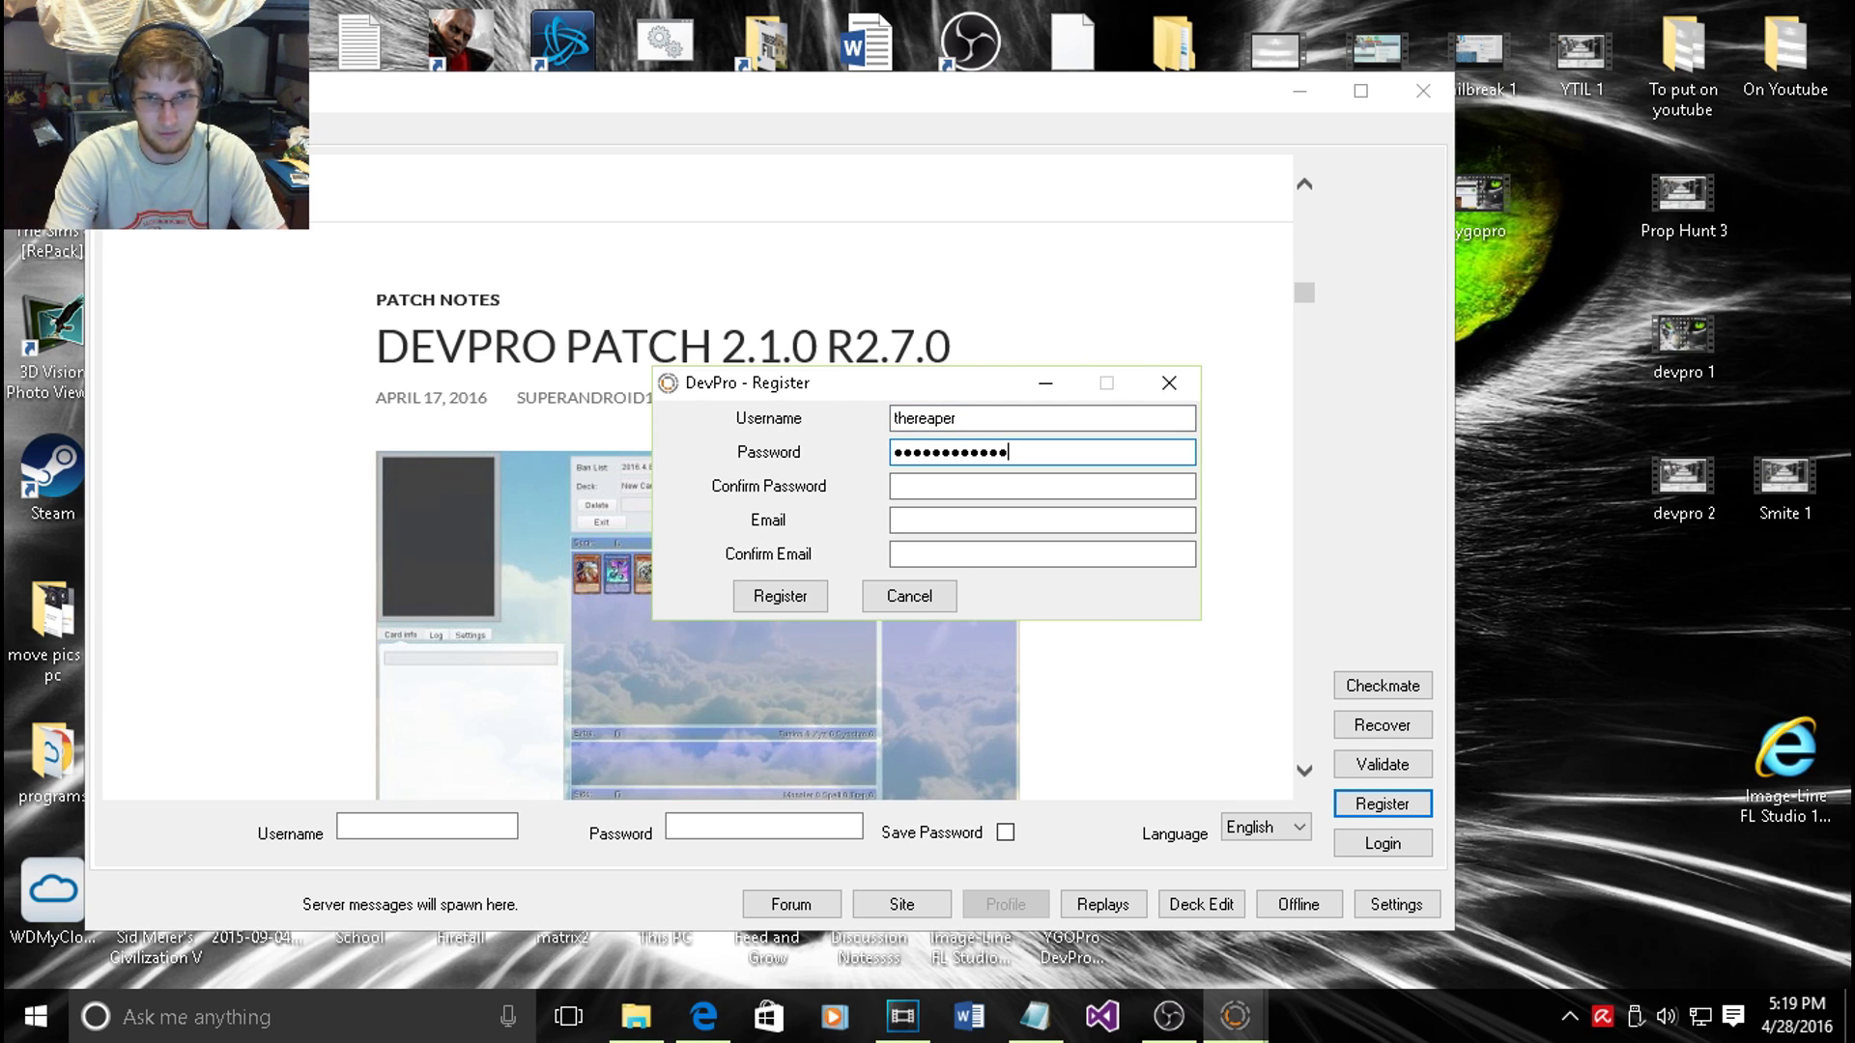
key("Tab")
type("•••••••••••••")
key("Tab")
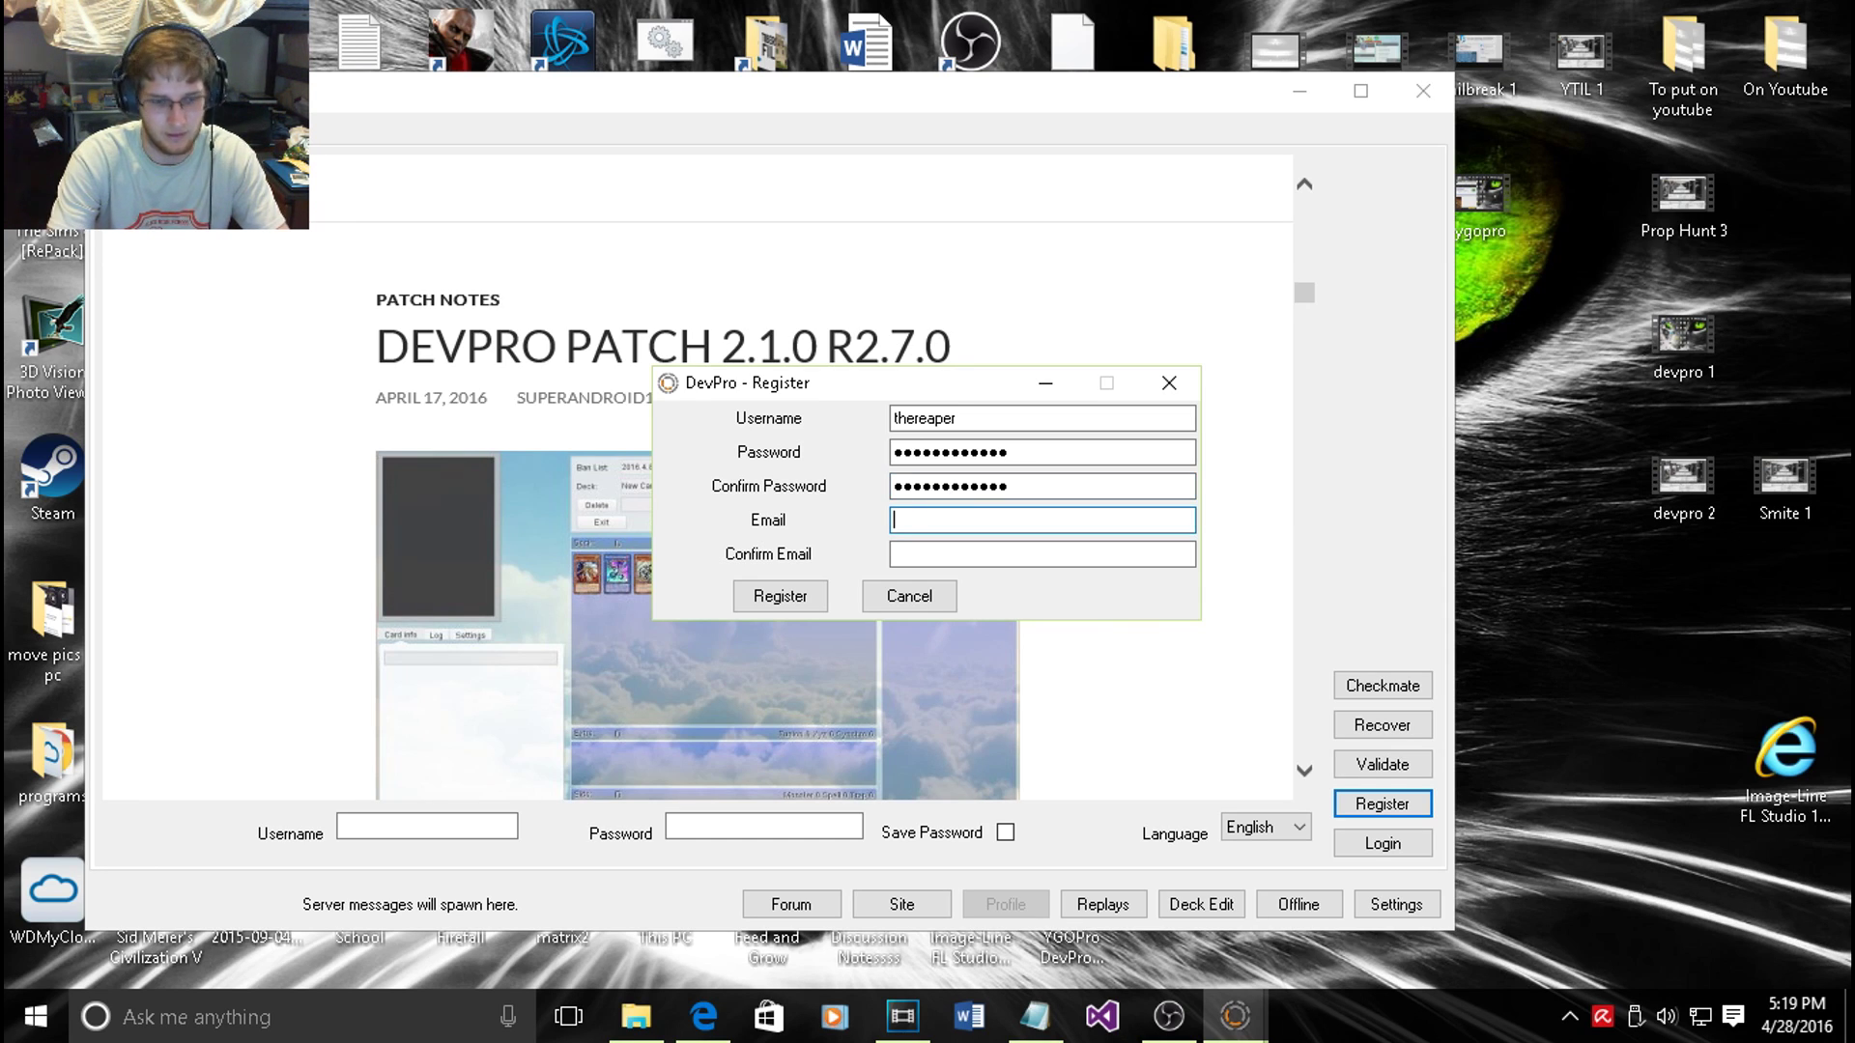
key("Escape")
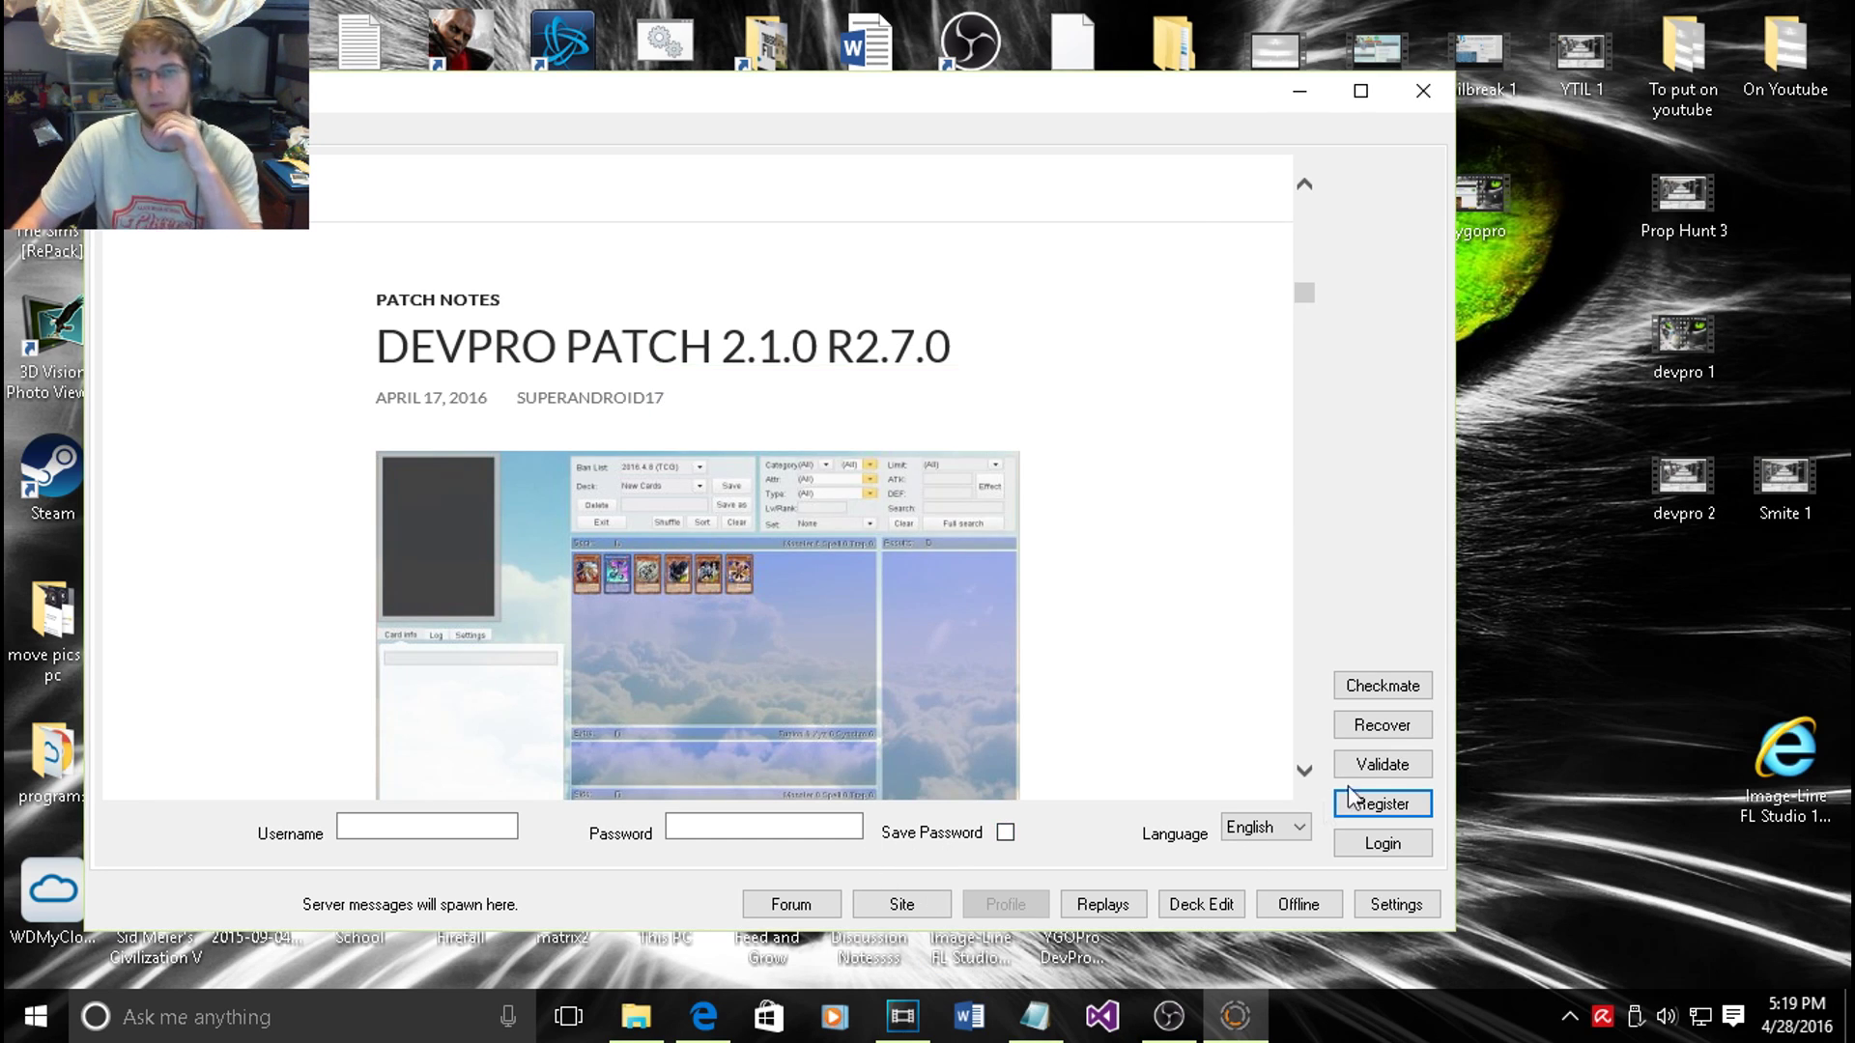
left_click(1402, 852)
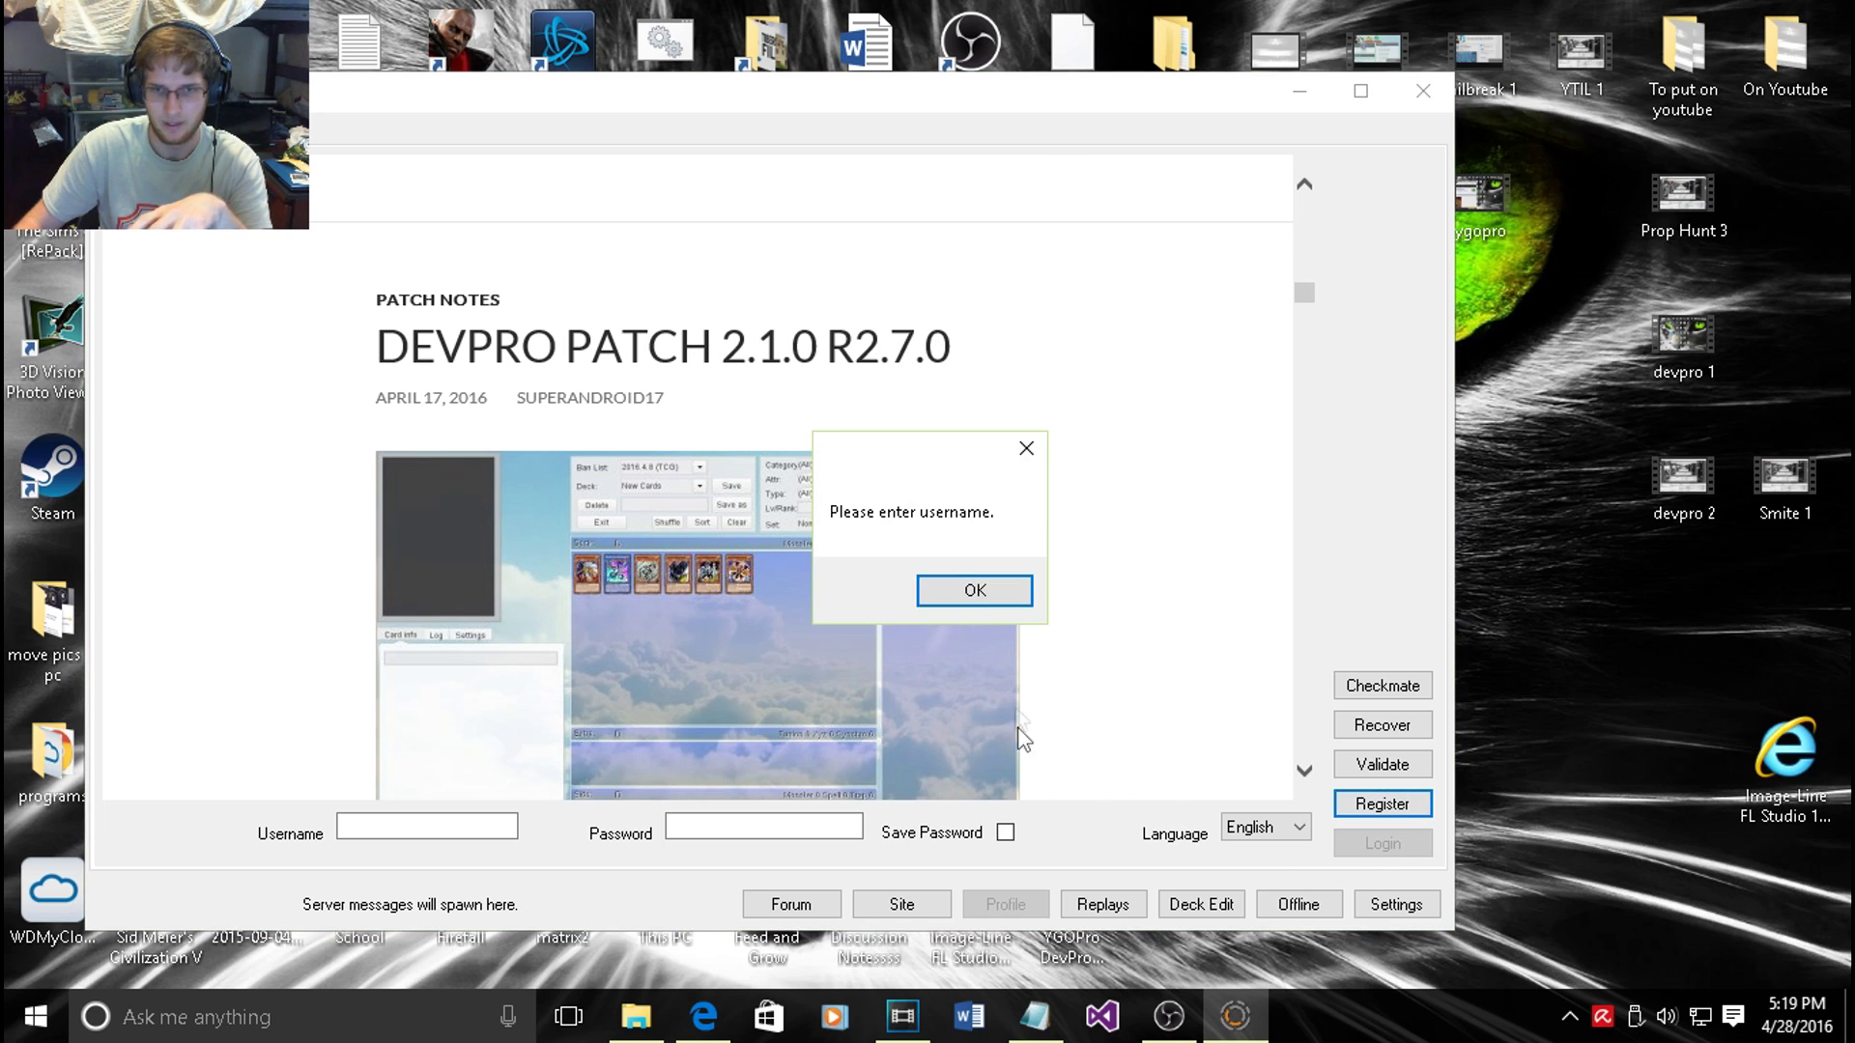
left_click(996, 594)
left_click(418, 823)
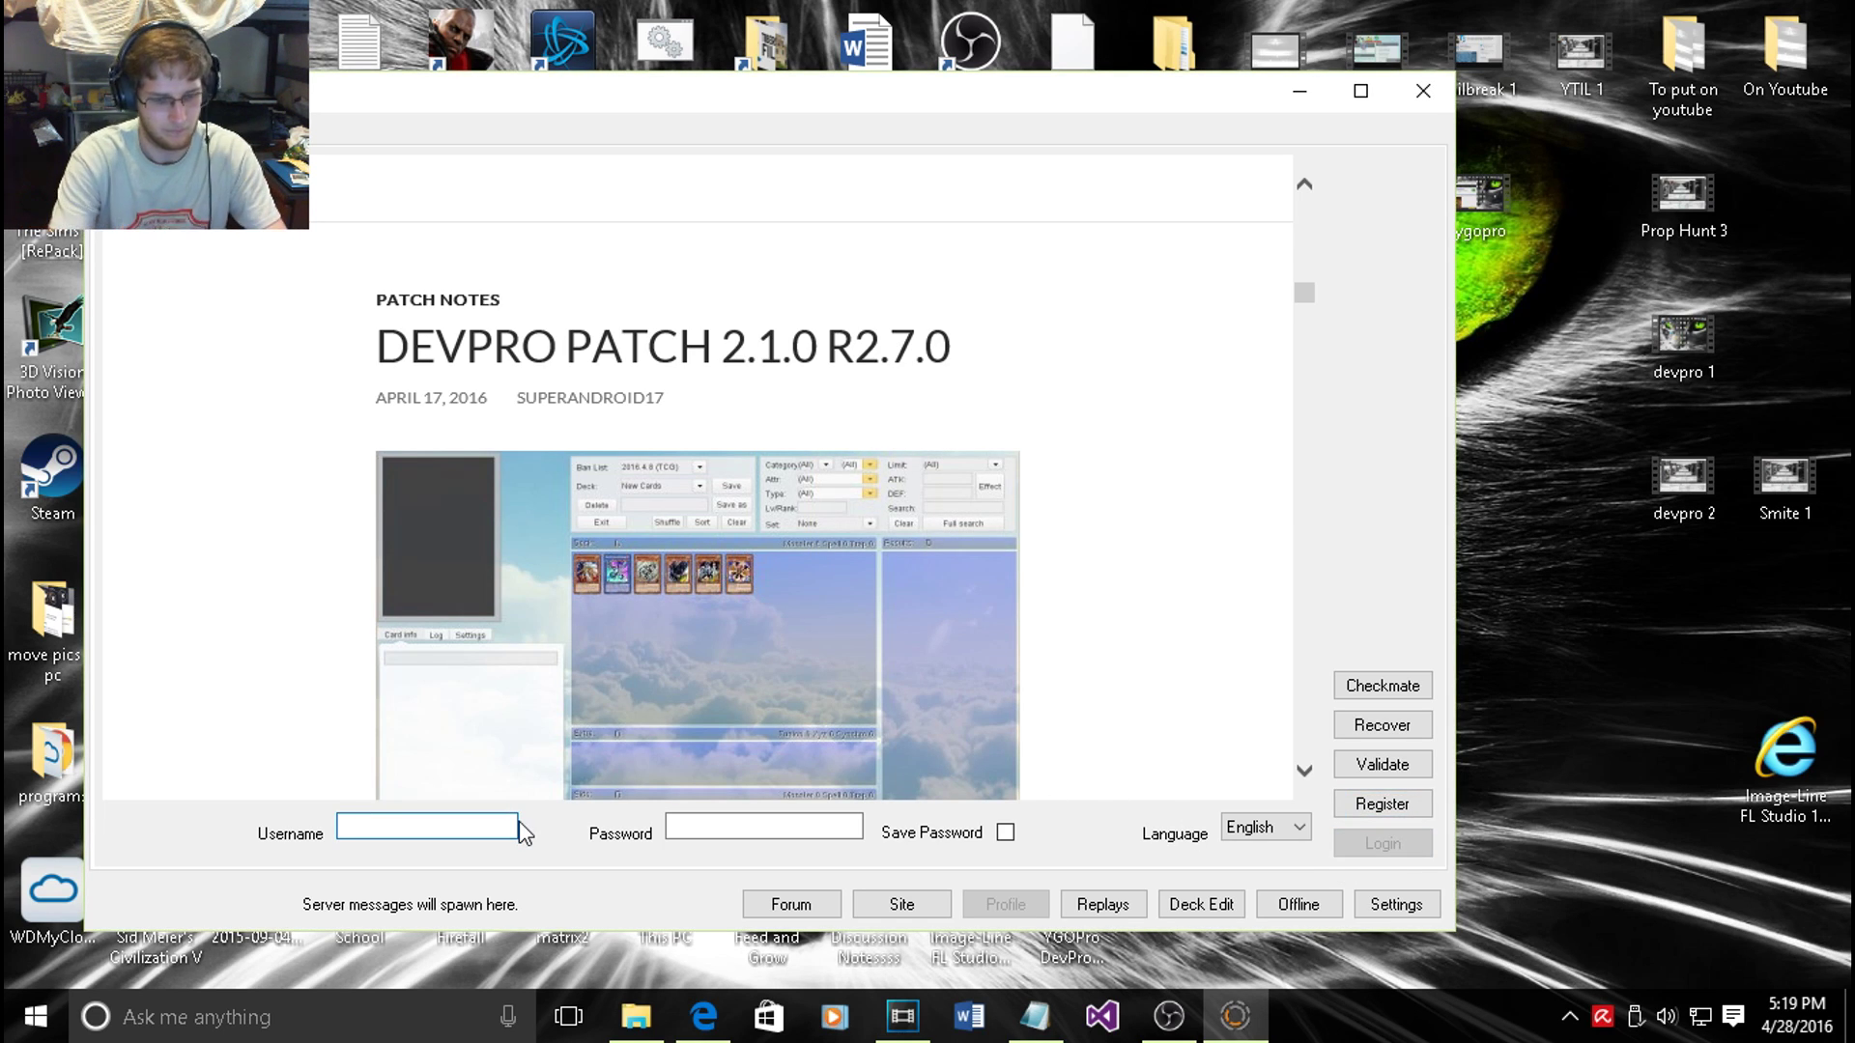
type("thereaper")
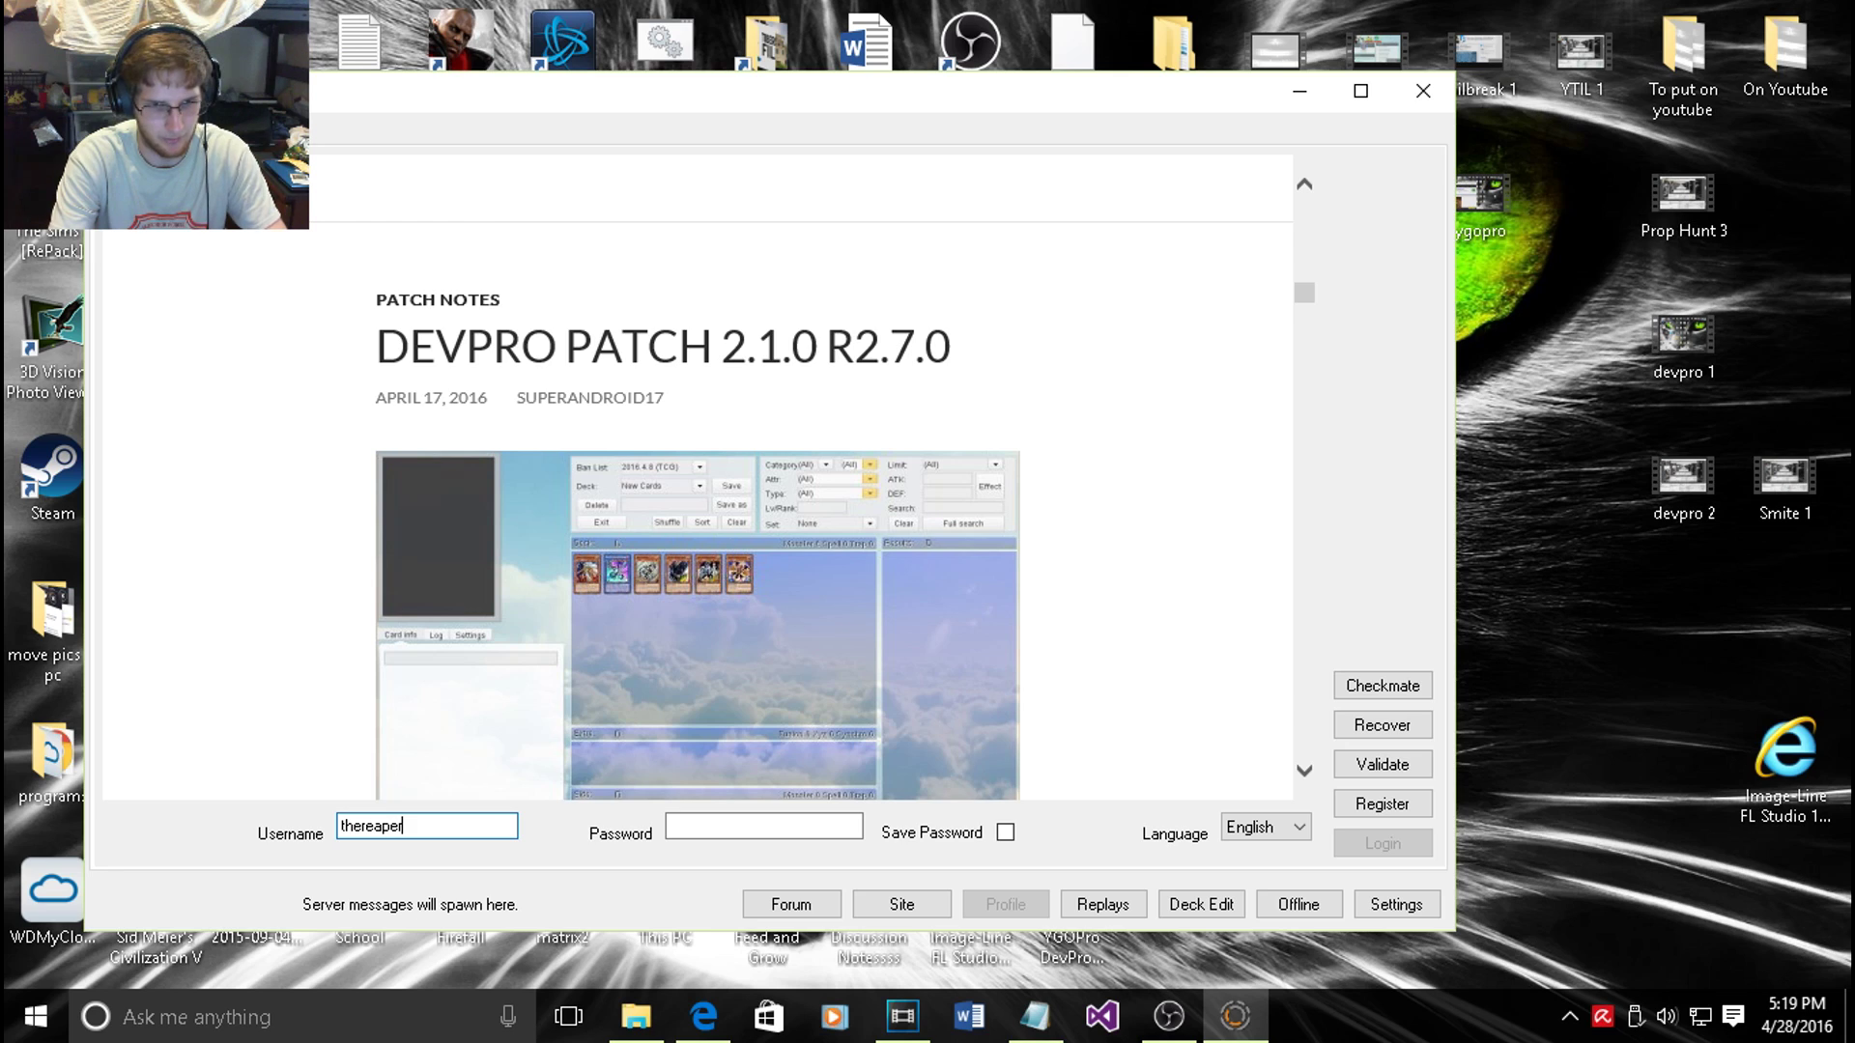
key("Tab")
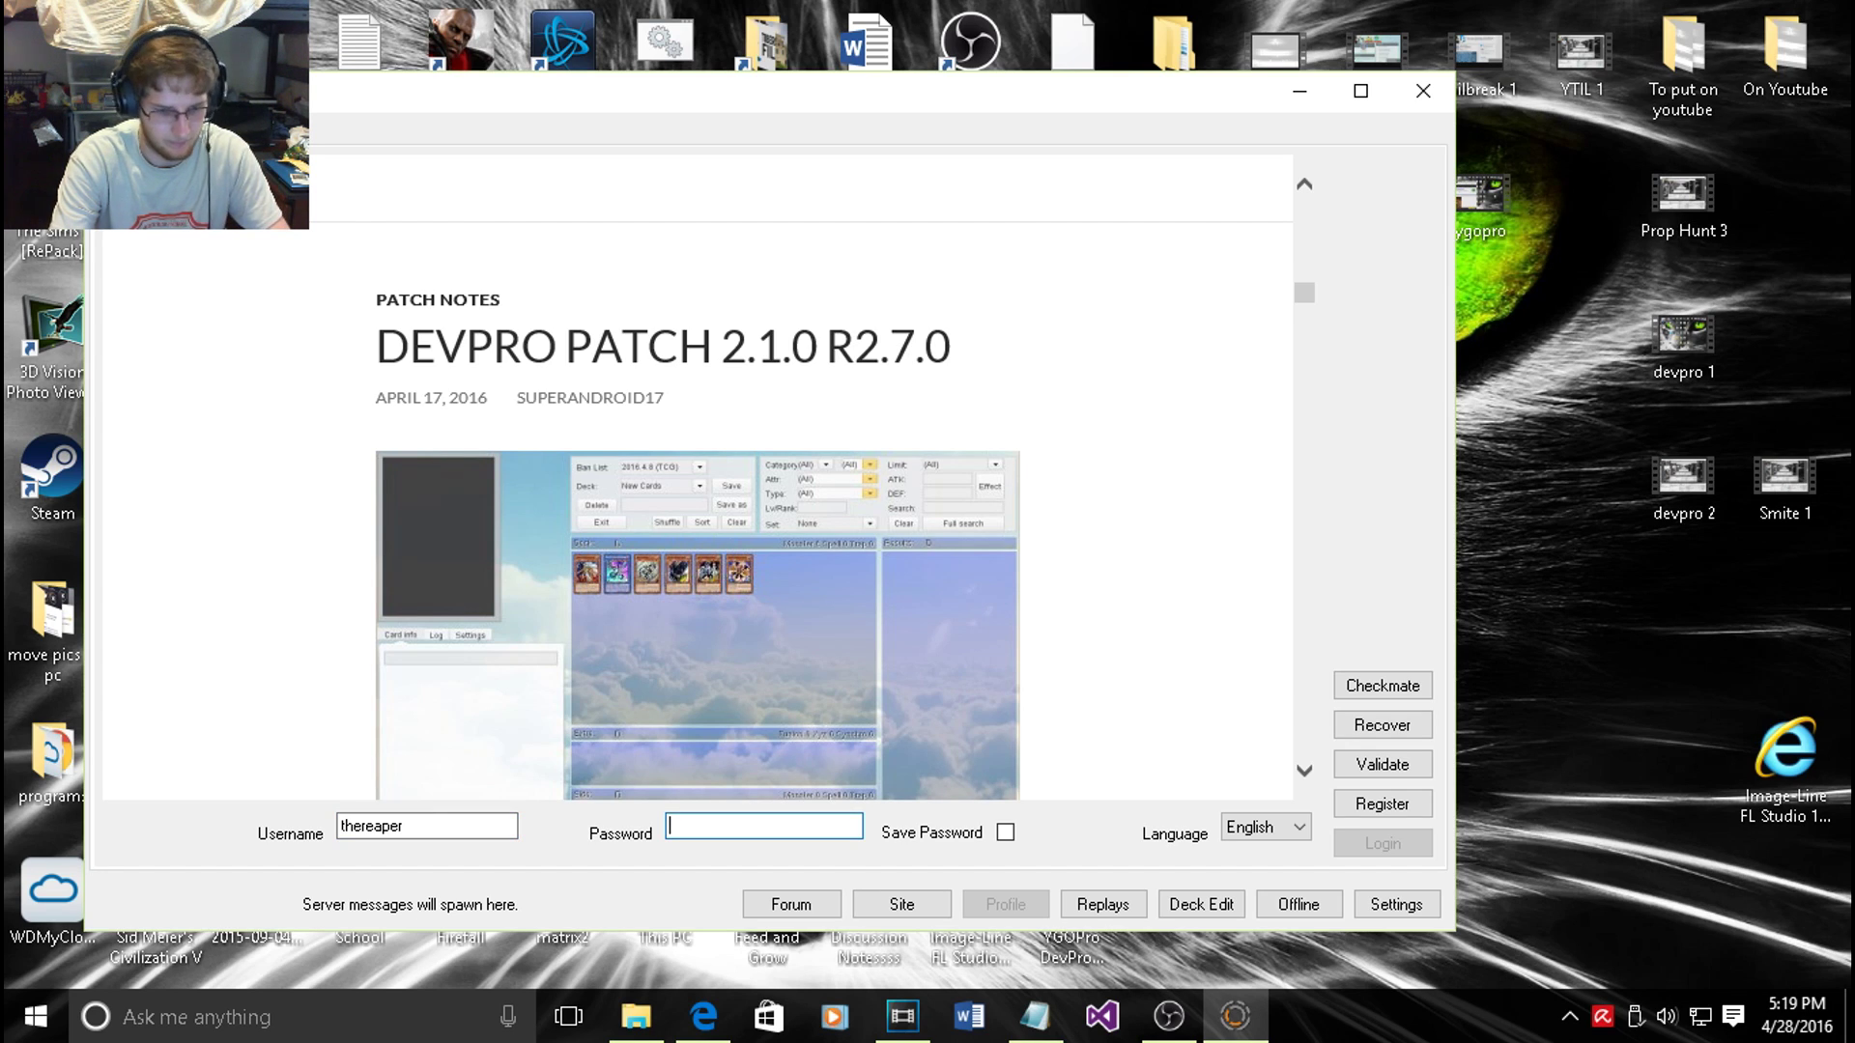
type("•••••••••")
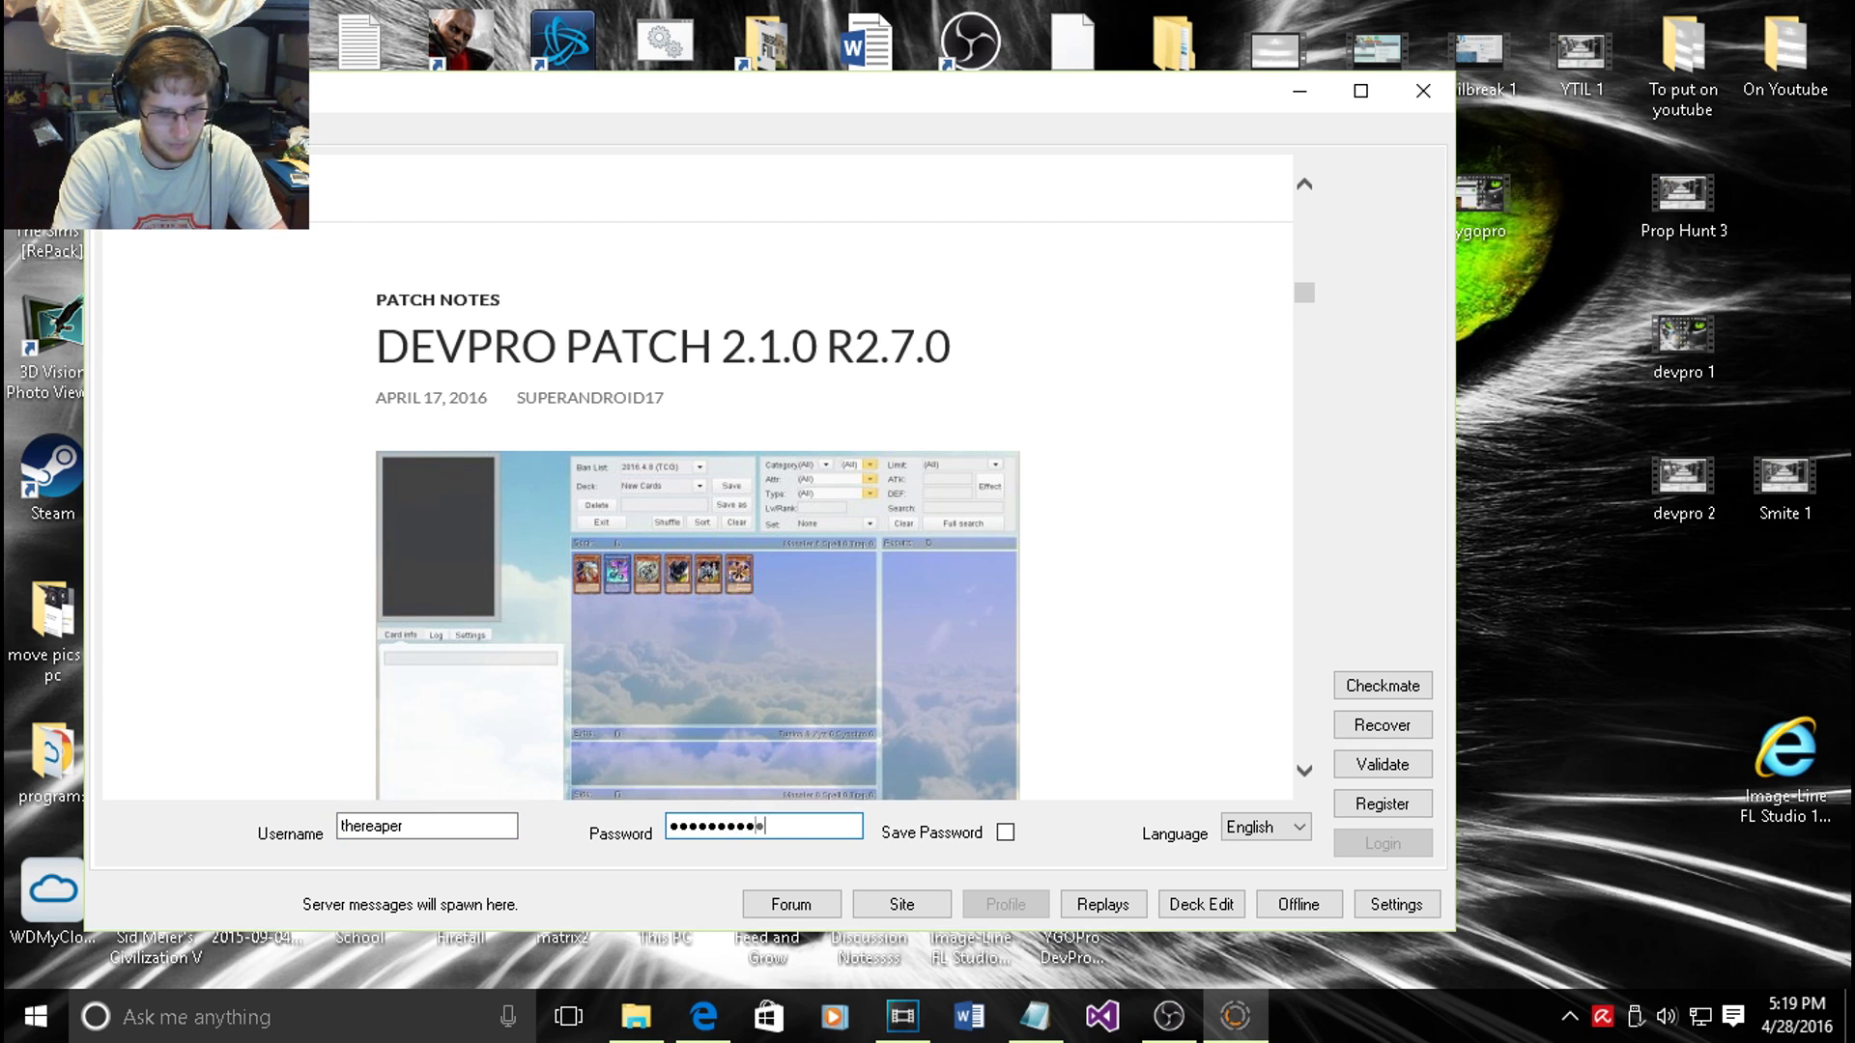
type("•••")
left_click(1005, 831)
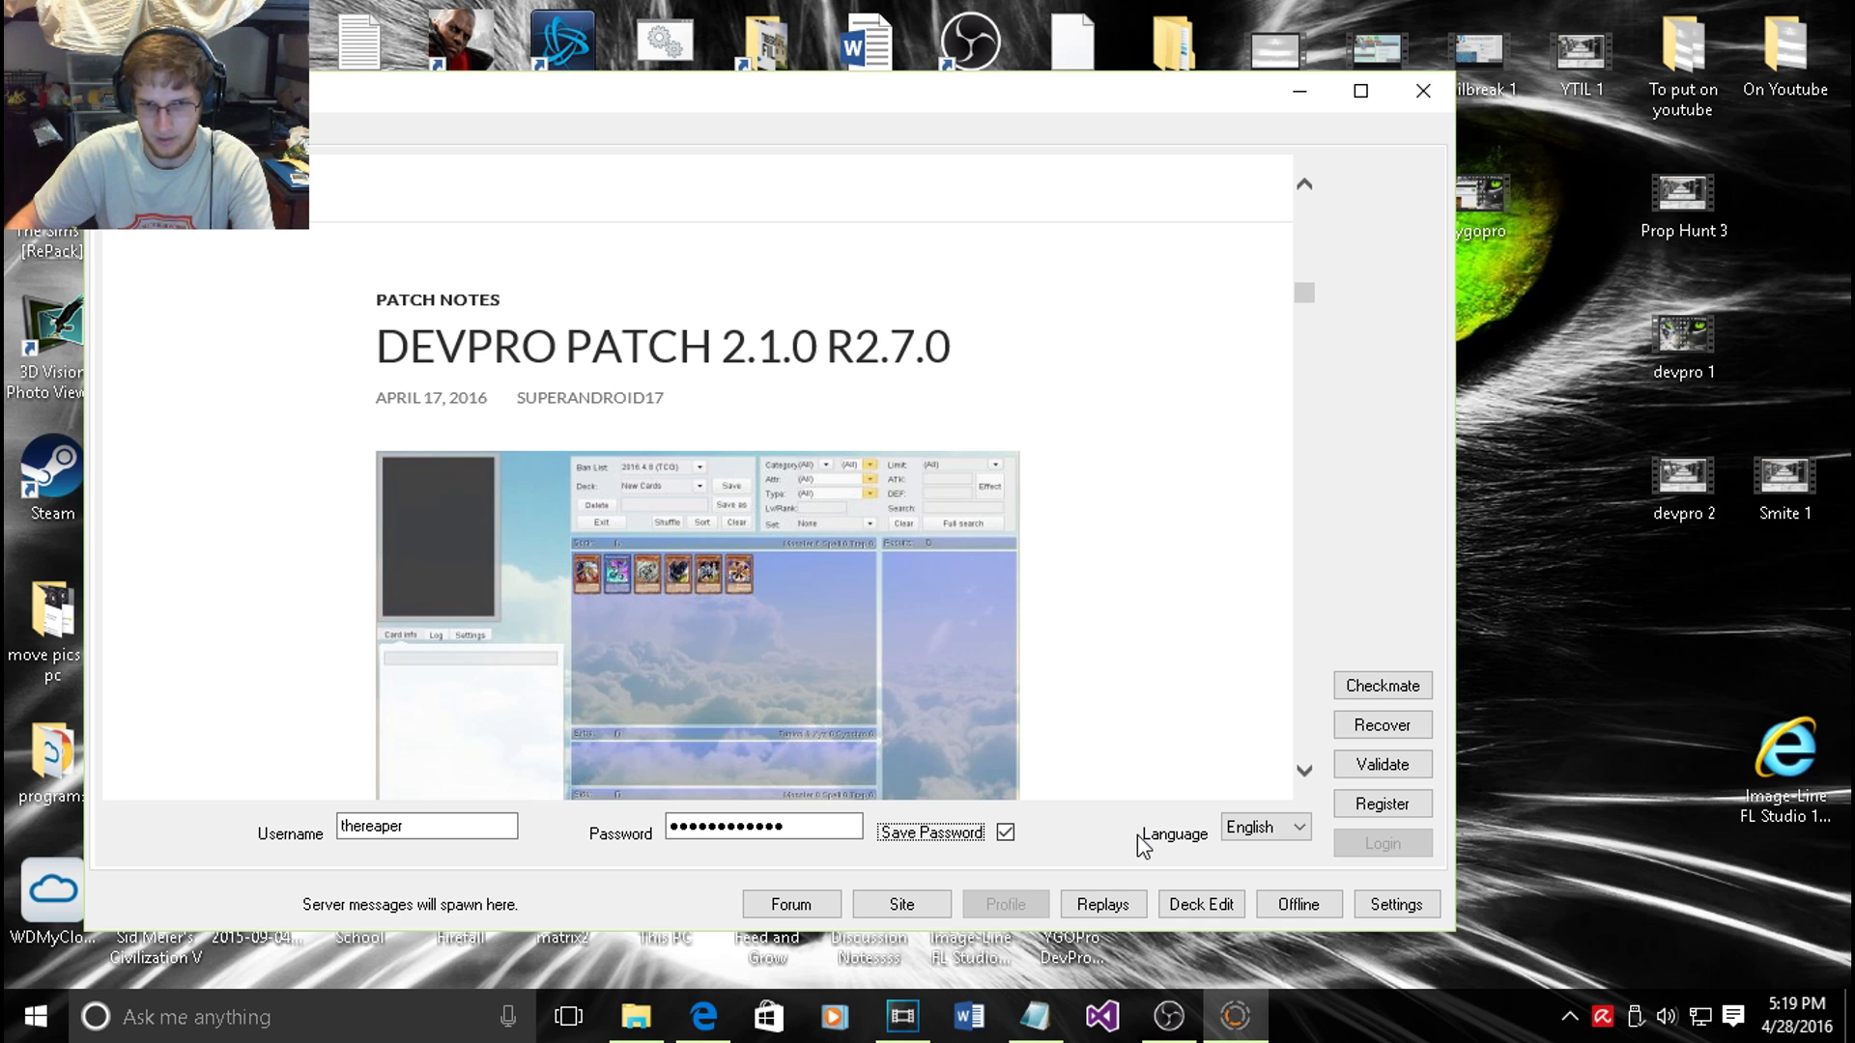
- Return from Notepad to the account validation form and close the form
key("alt+Tab")
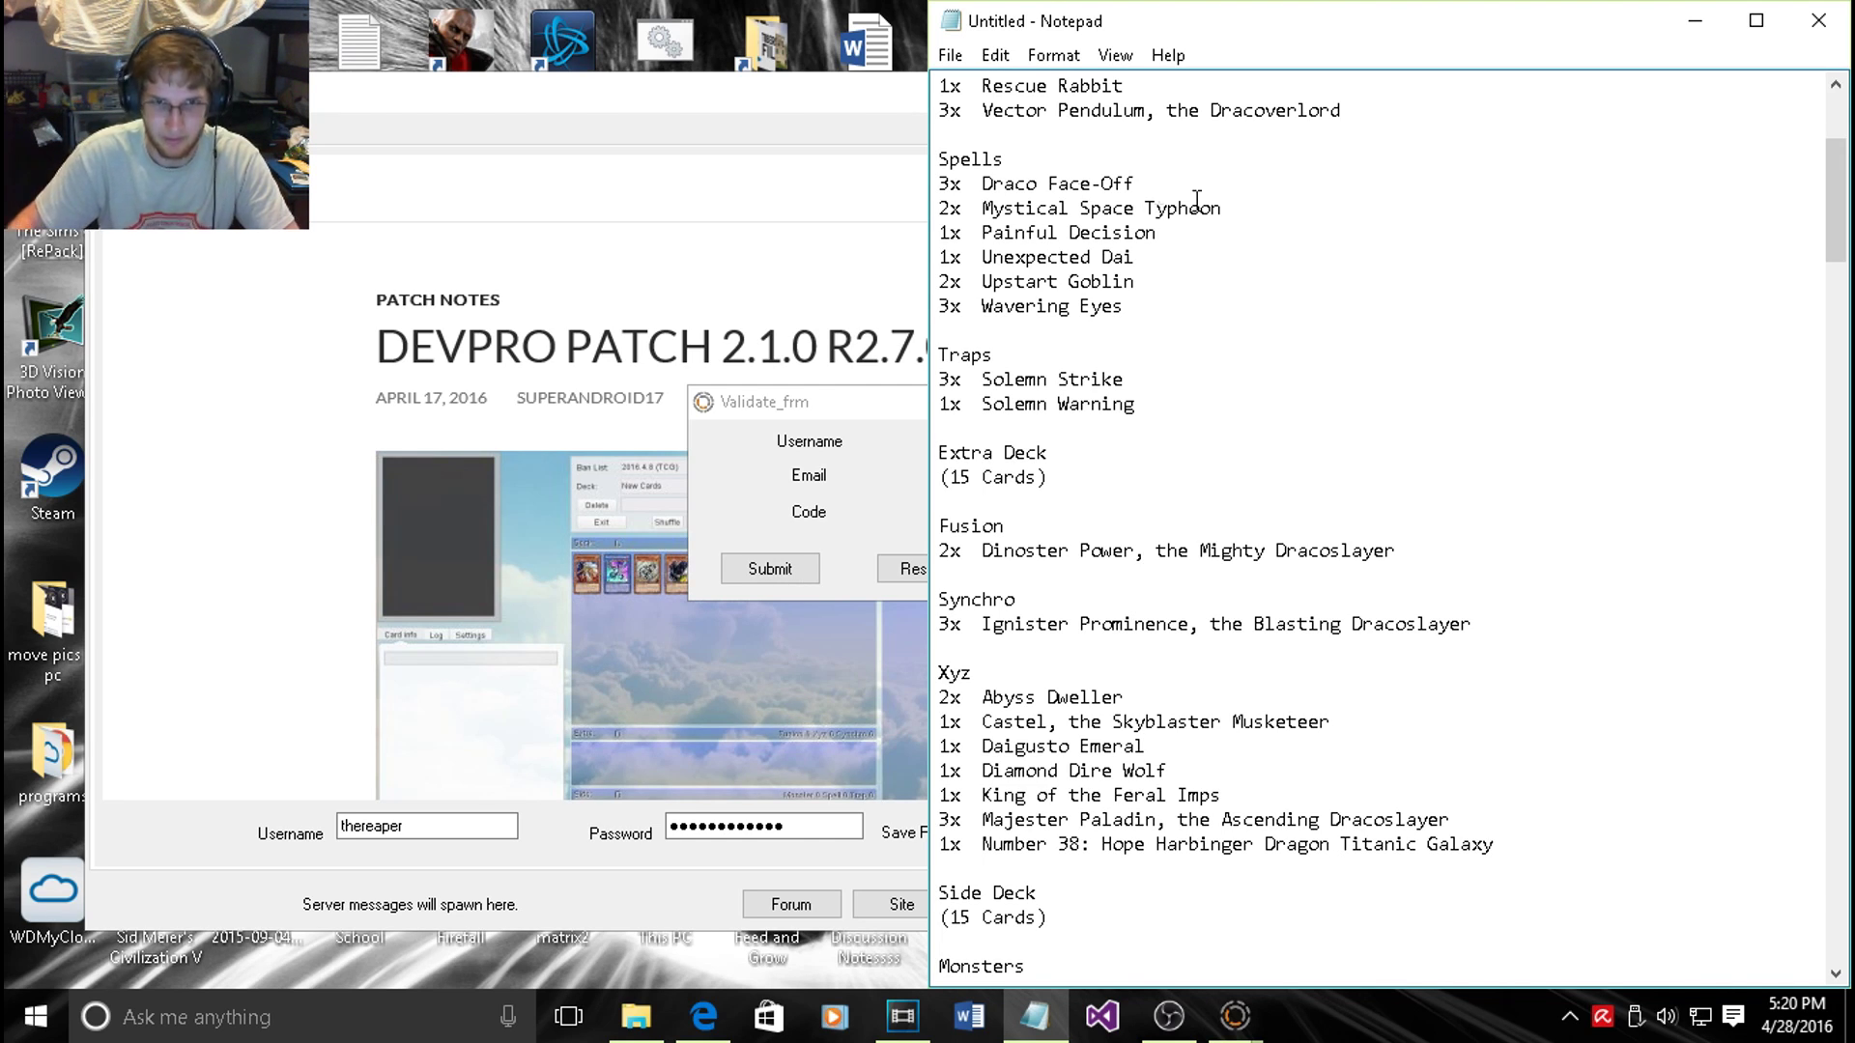
left_click(856, 405)
key("alt+F4")
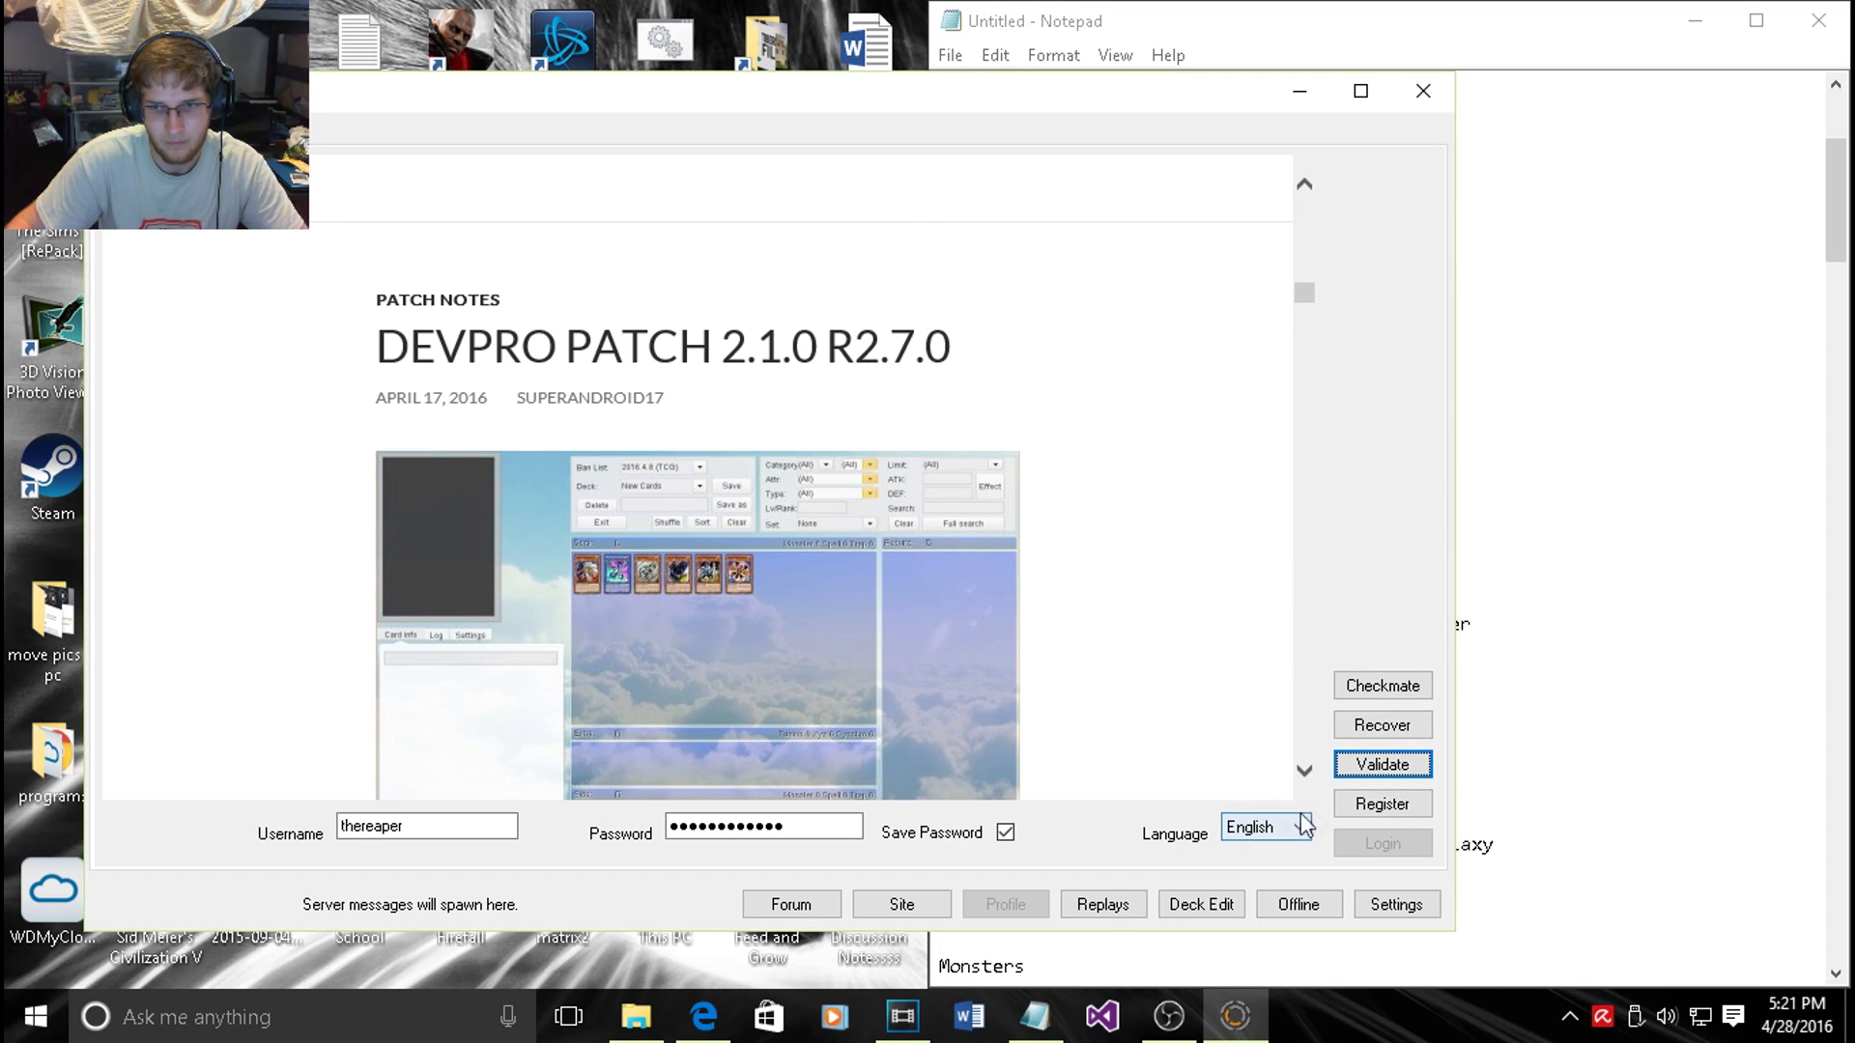
- Clear the password and the username from the launcher's login fields
left_click(790, 824)
left_click_drag(790, 823, 576, 833)
key("BackSpace")
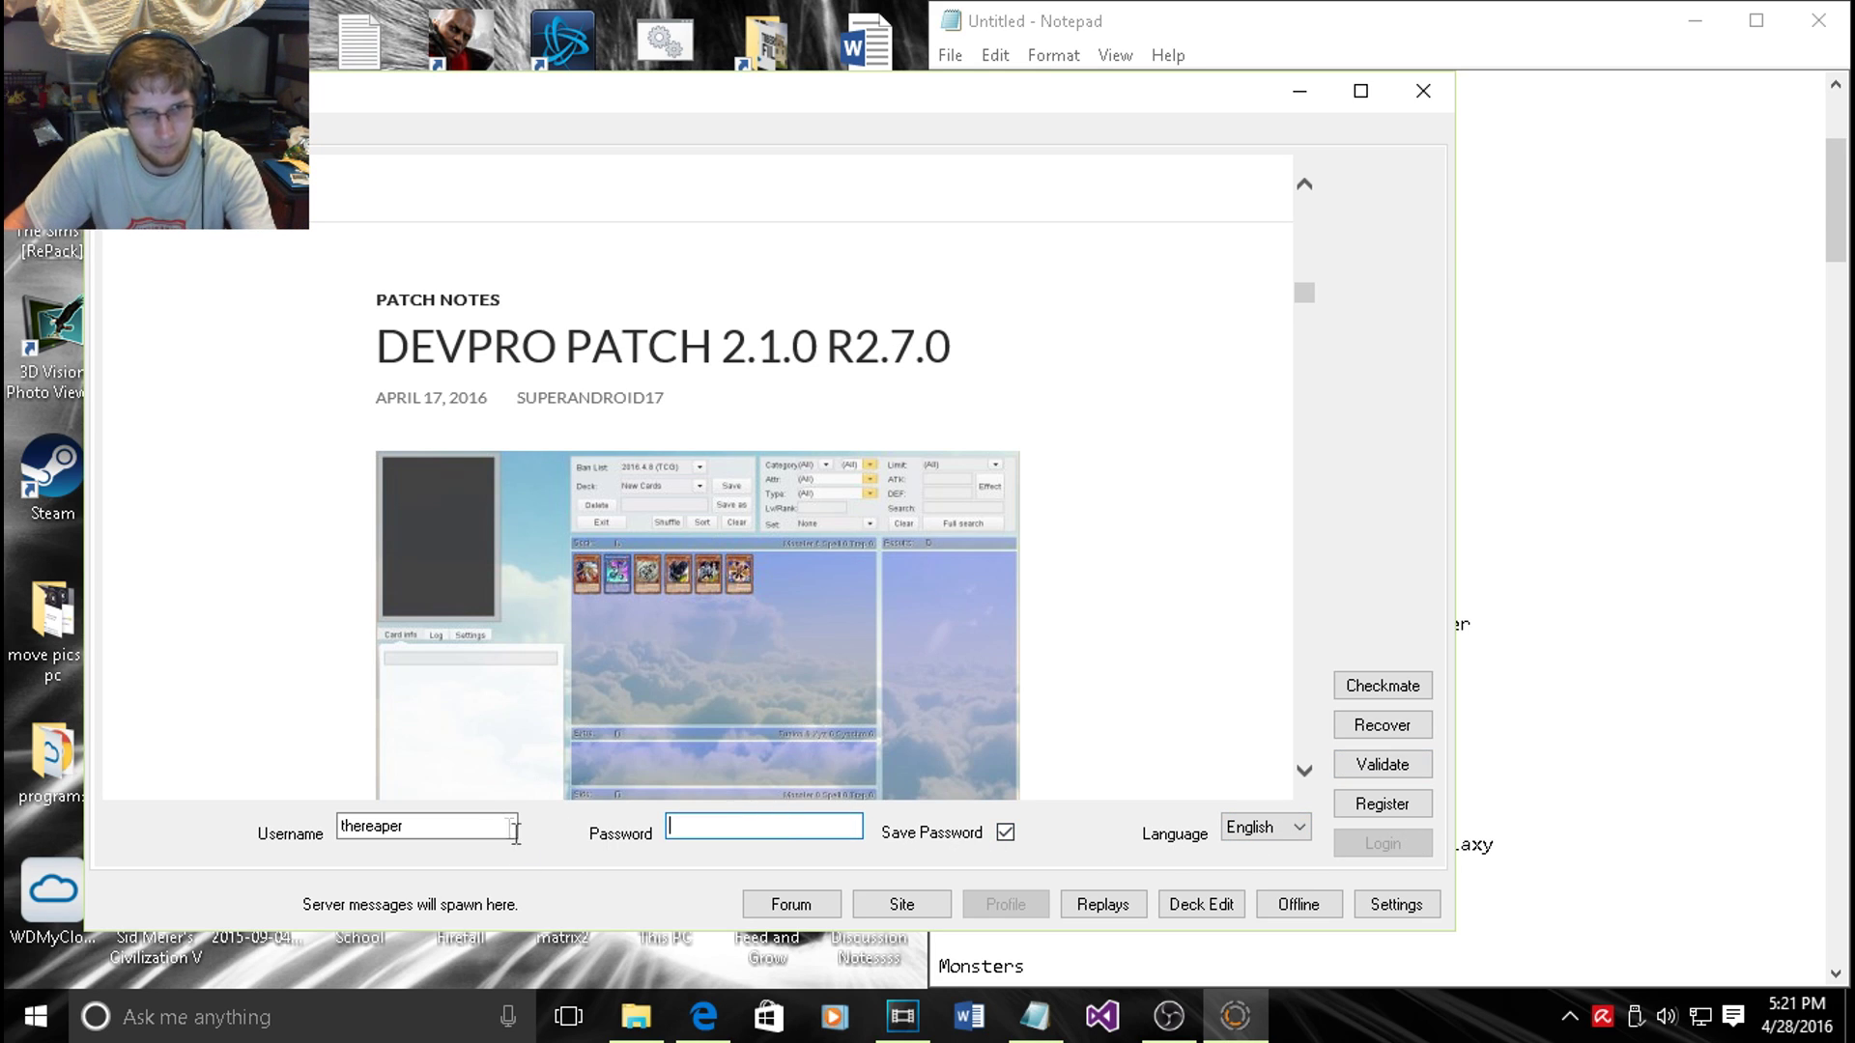
double_click(464, 831)
left_click(474, 818)
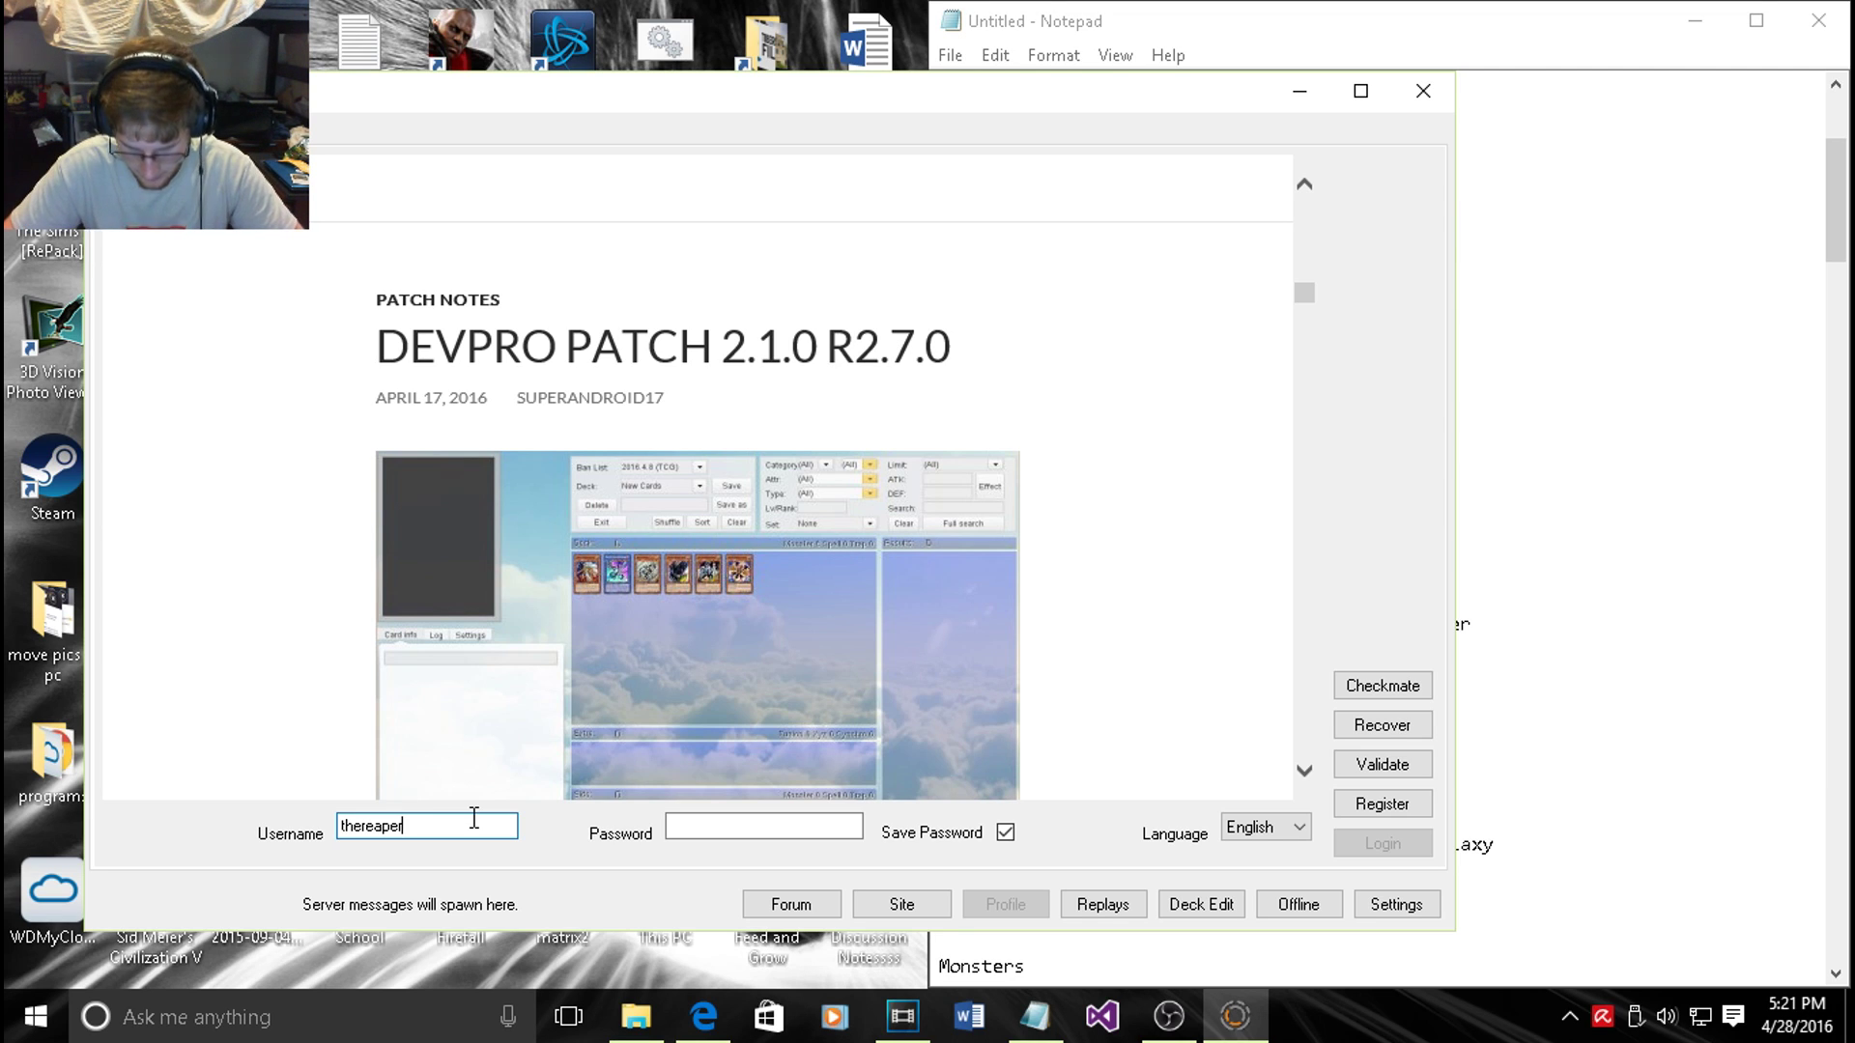
key("BackSpace")
key("BackSpace")
key("BackSpace")
key("BackSpace")
key("BackSpace")
key("BackSpace")
key("BackSpace")
key("BackSpace")
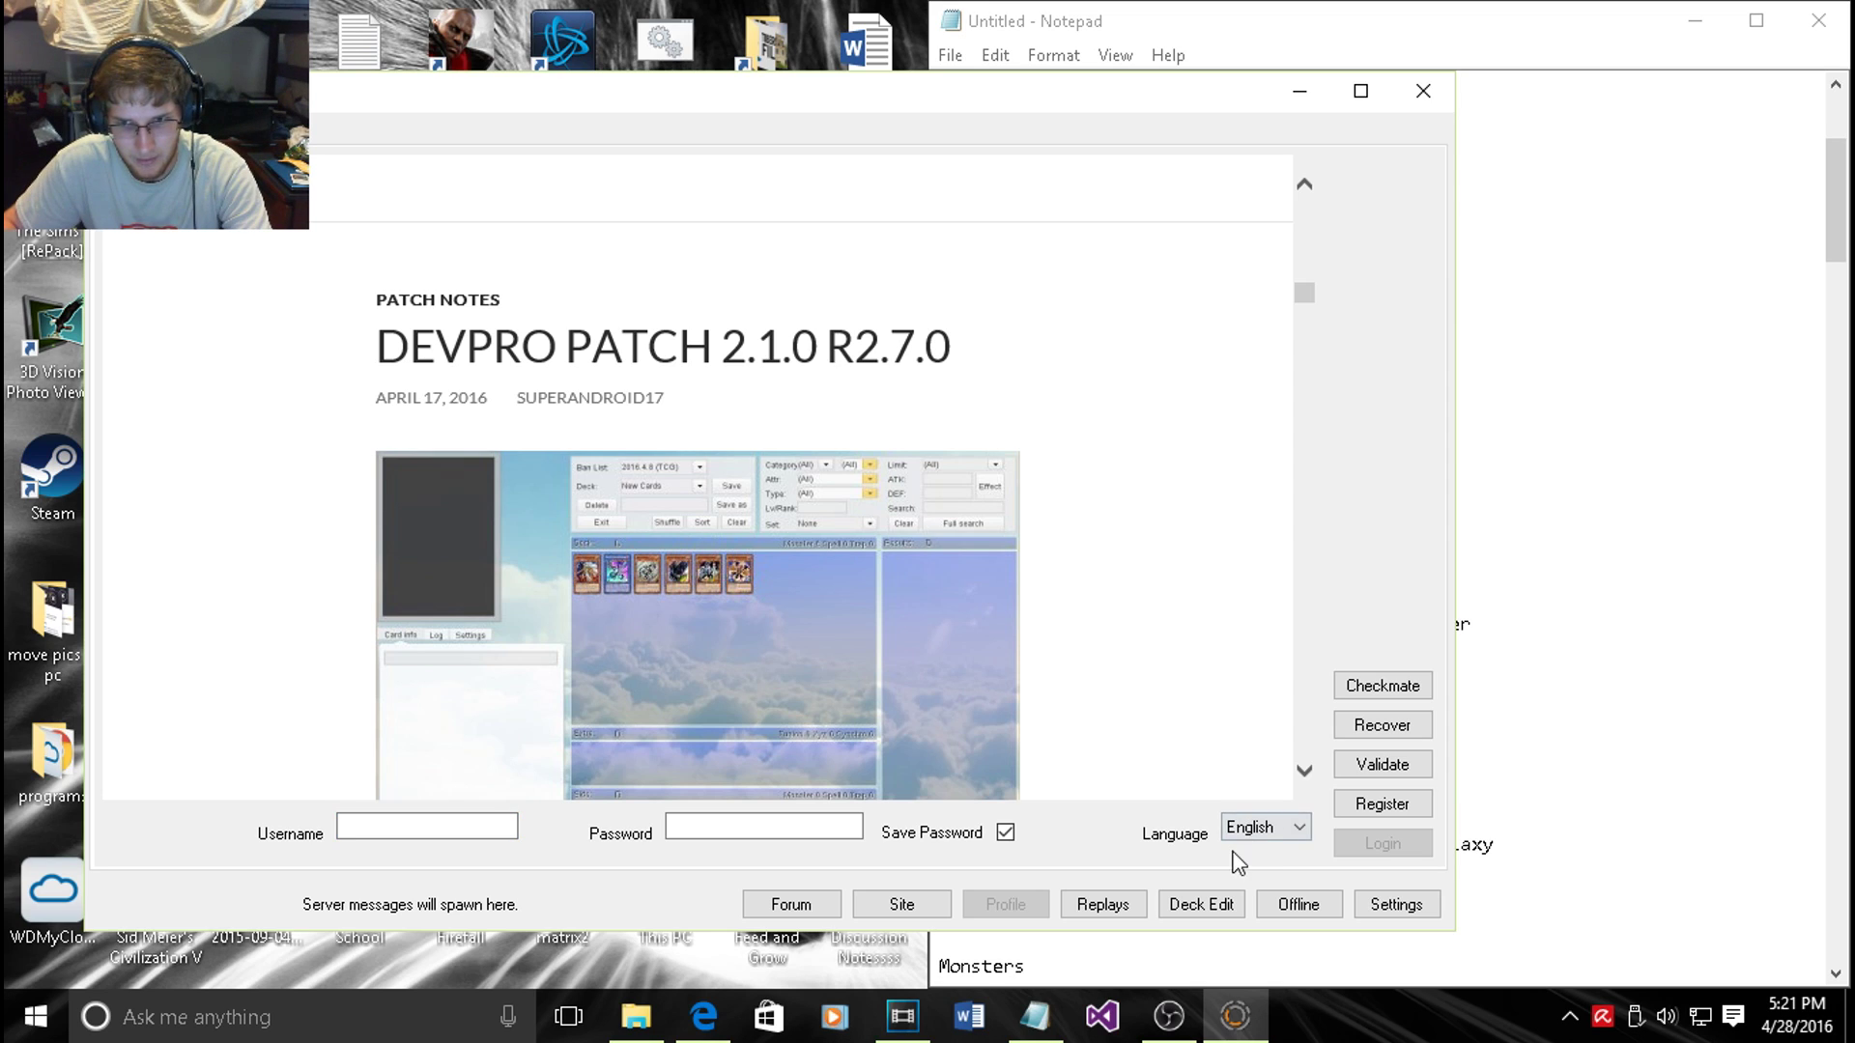
left_click(1239, 835)
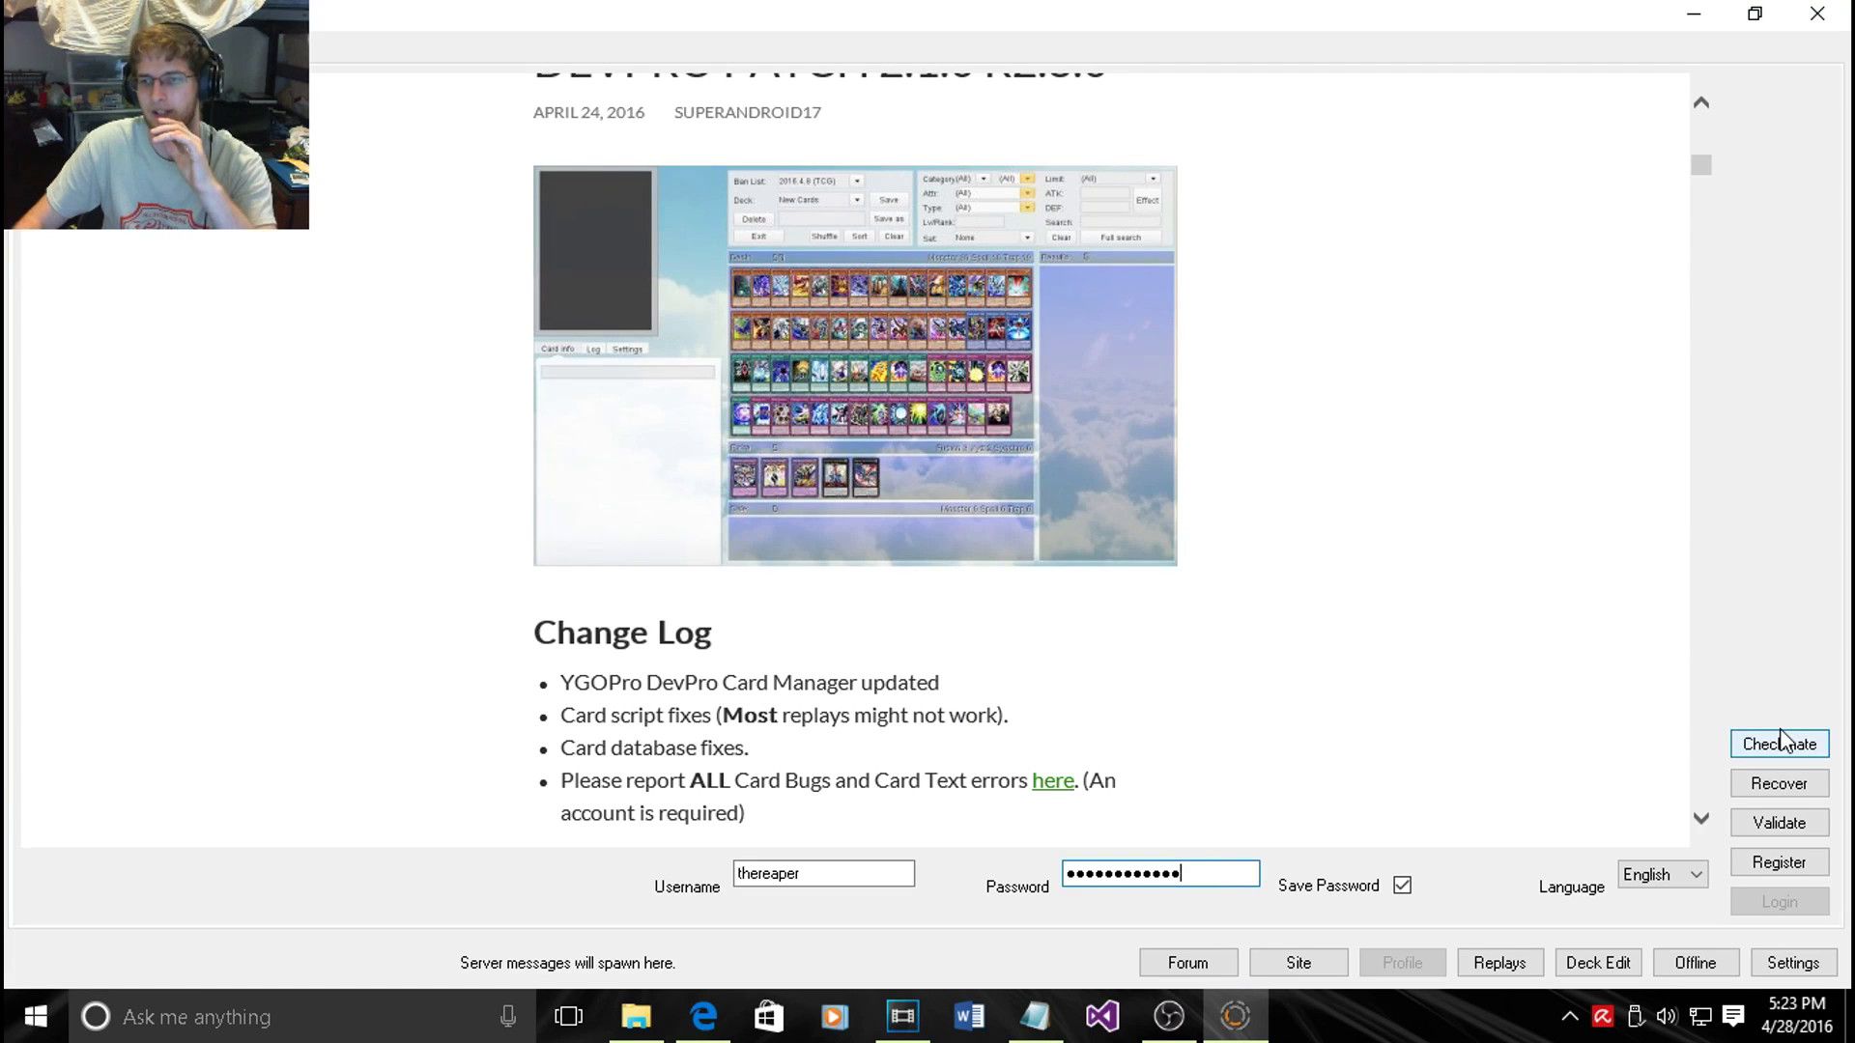
- Open the Checkmate login and enter the username thereaper and the account password
left_click(1780, 742)
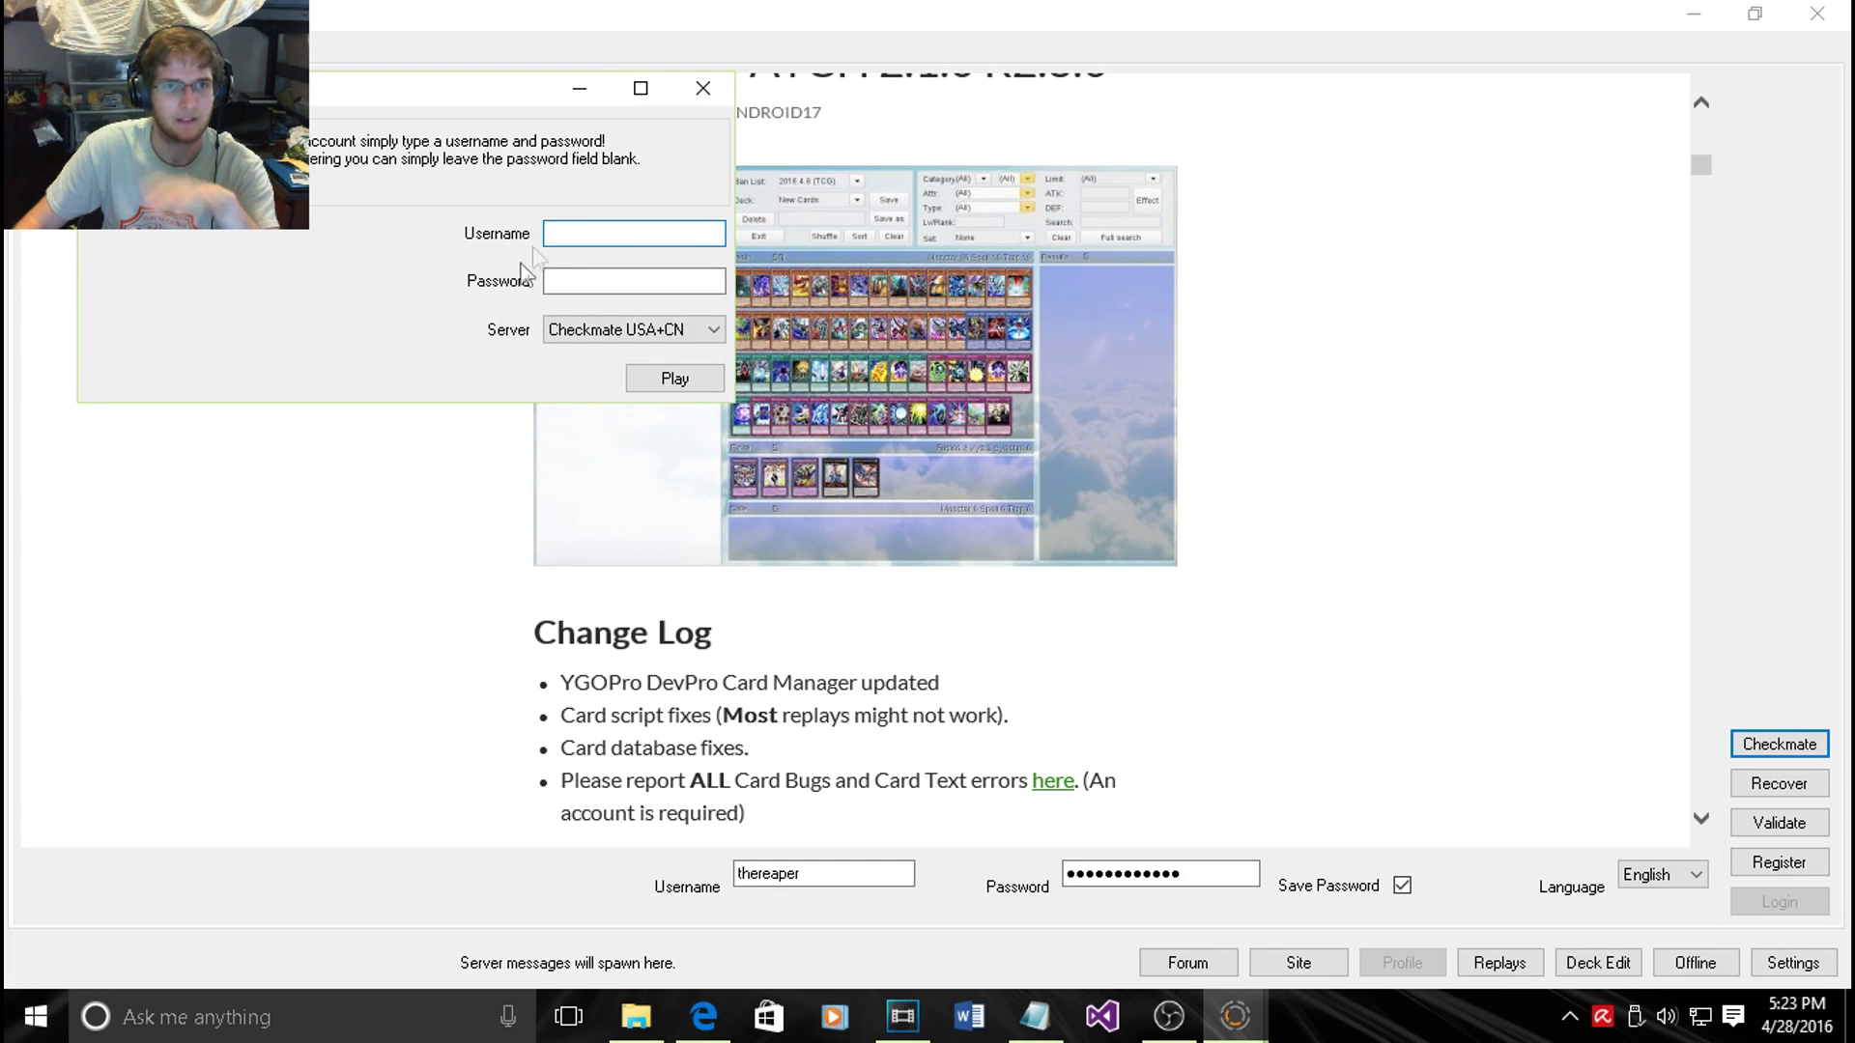
left_click(611, 227)
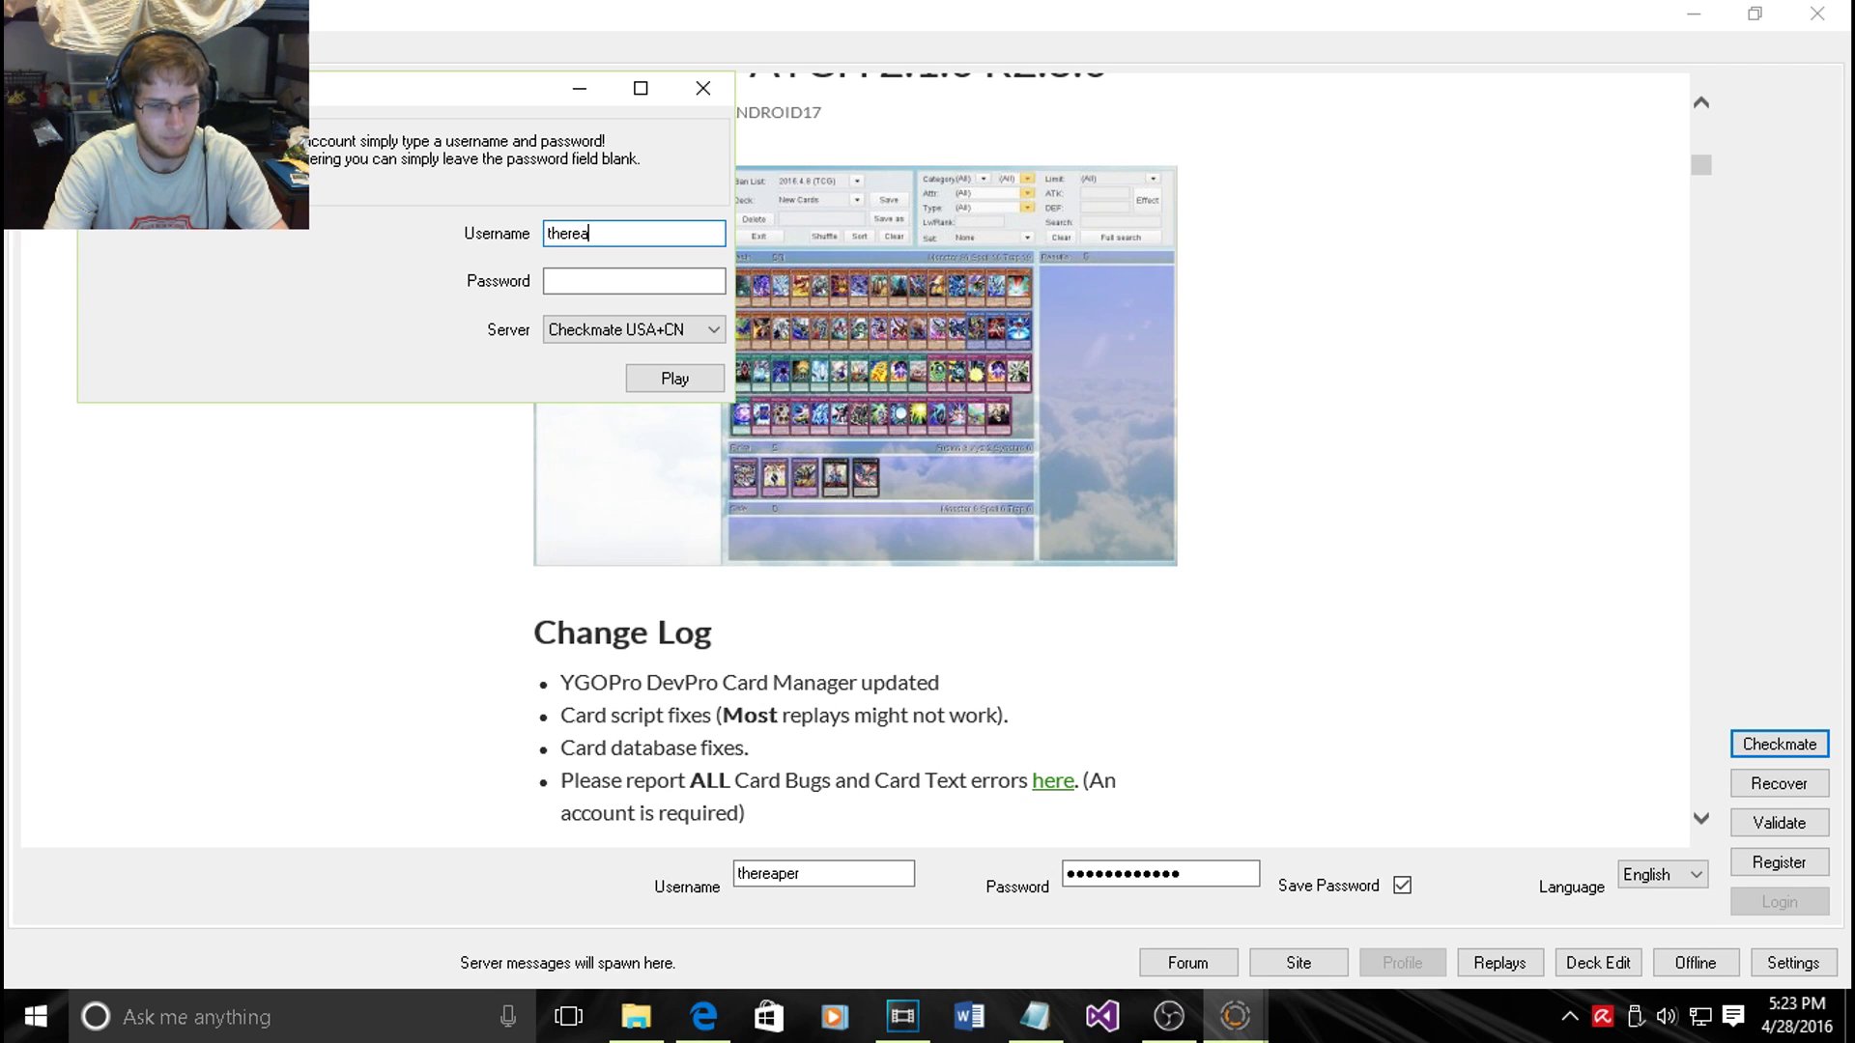
key("Tab")
type("••••••••••••")
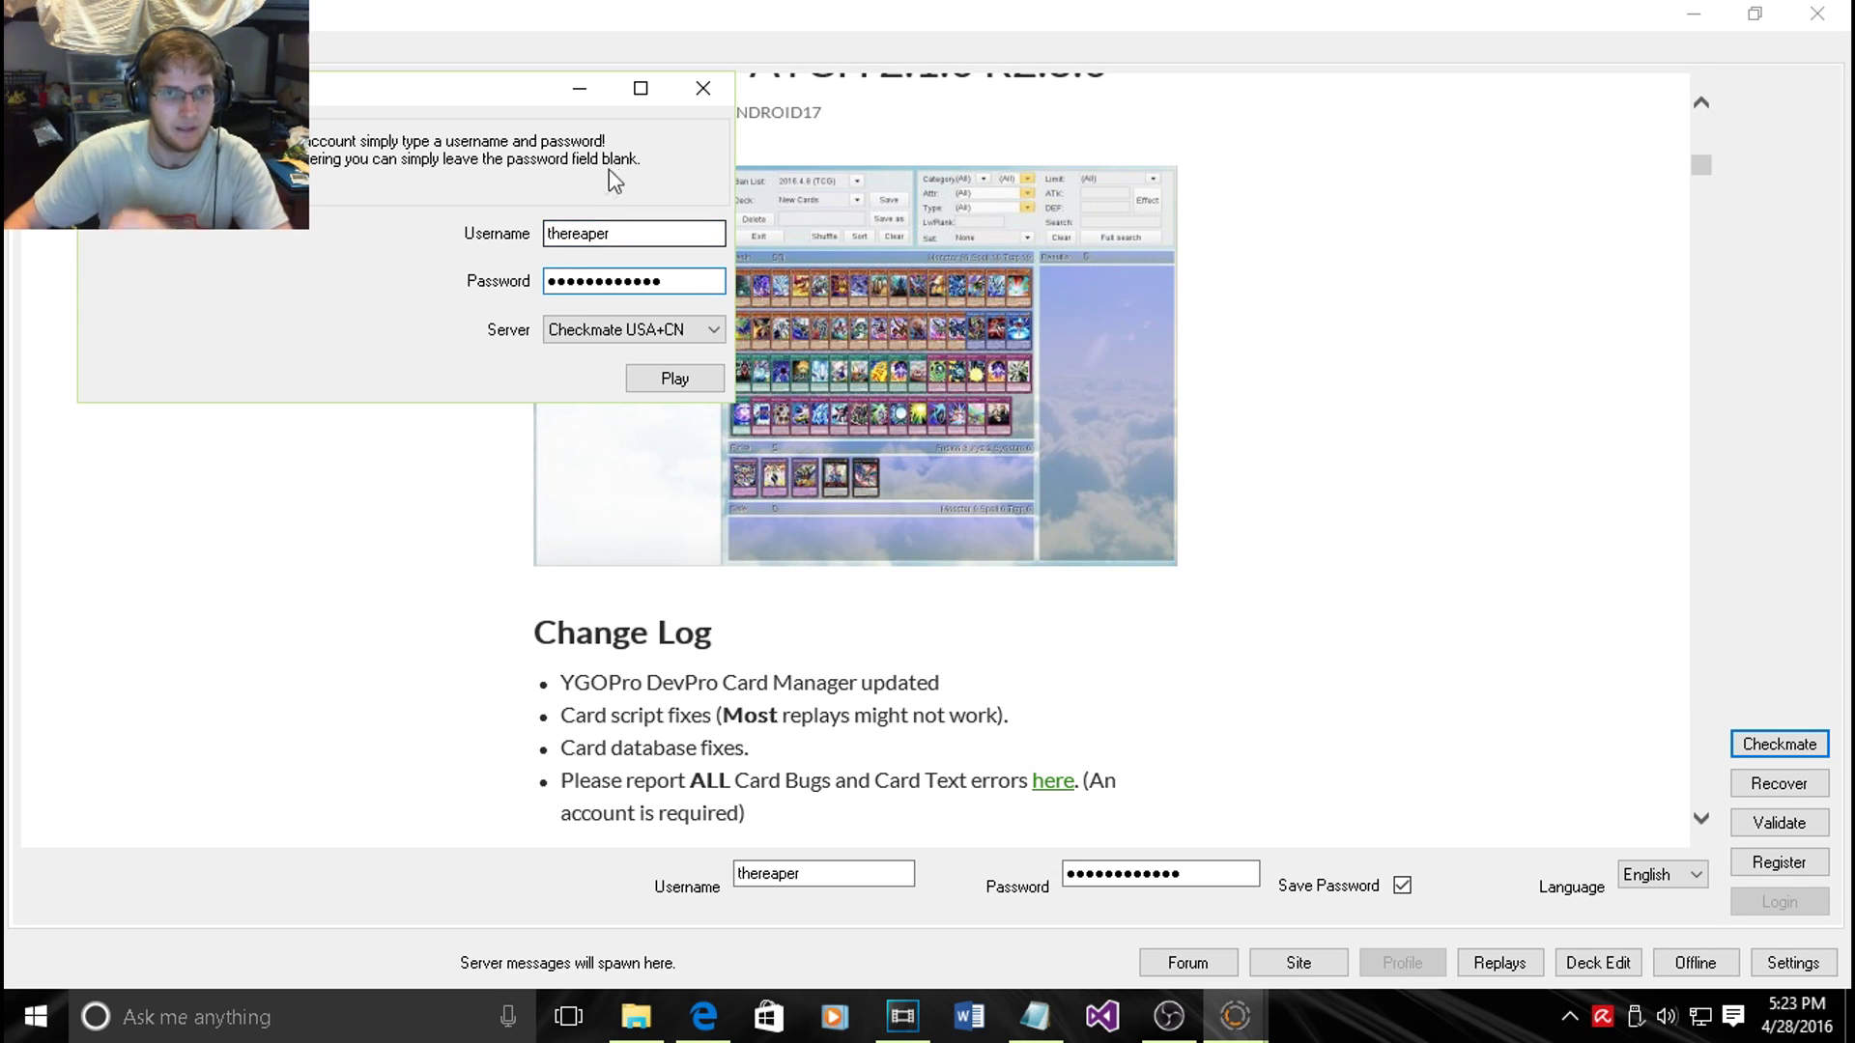
- Choose Checkmate USA+CN as the server and start the game from the Checkmate login
left_click(629, 335)
left_click(629, 354)
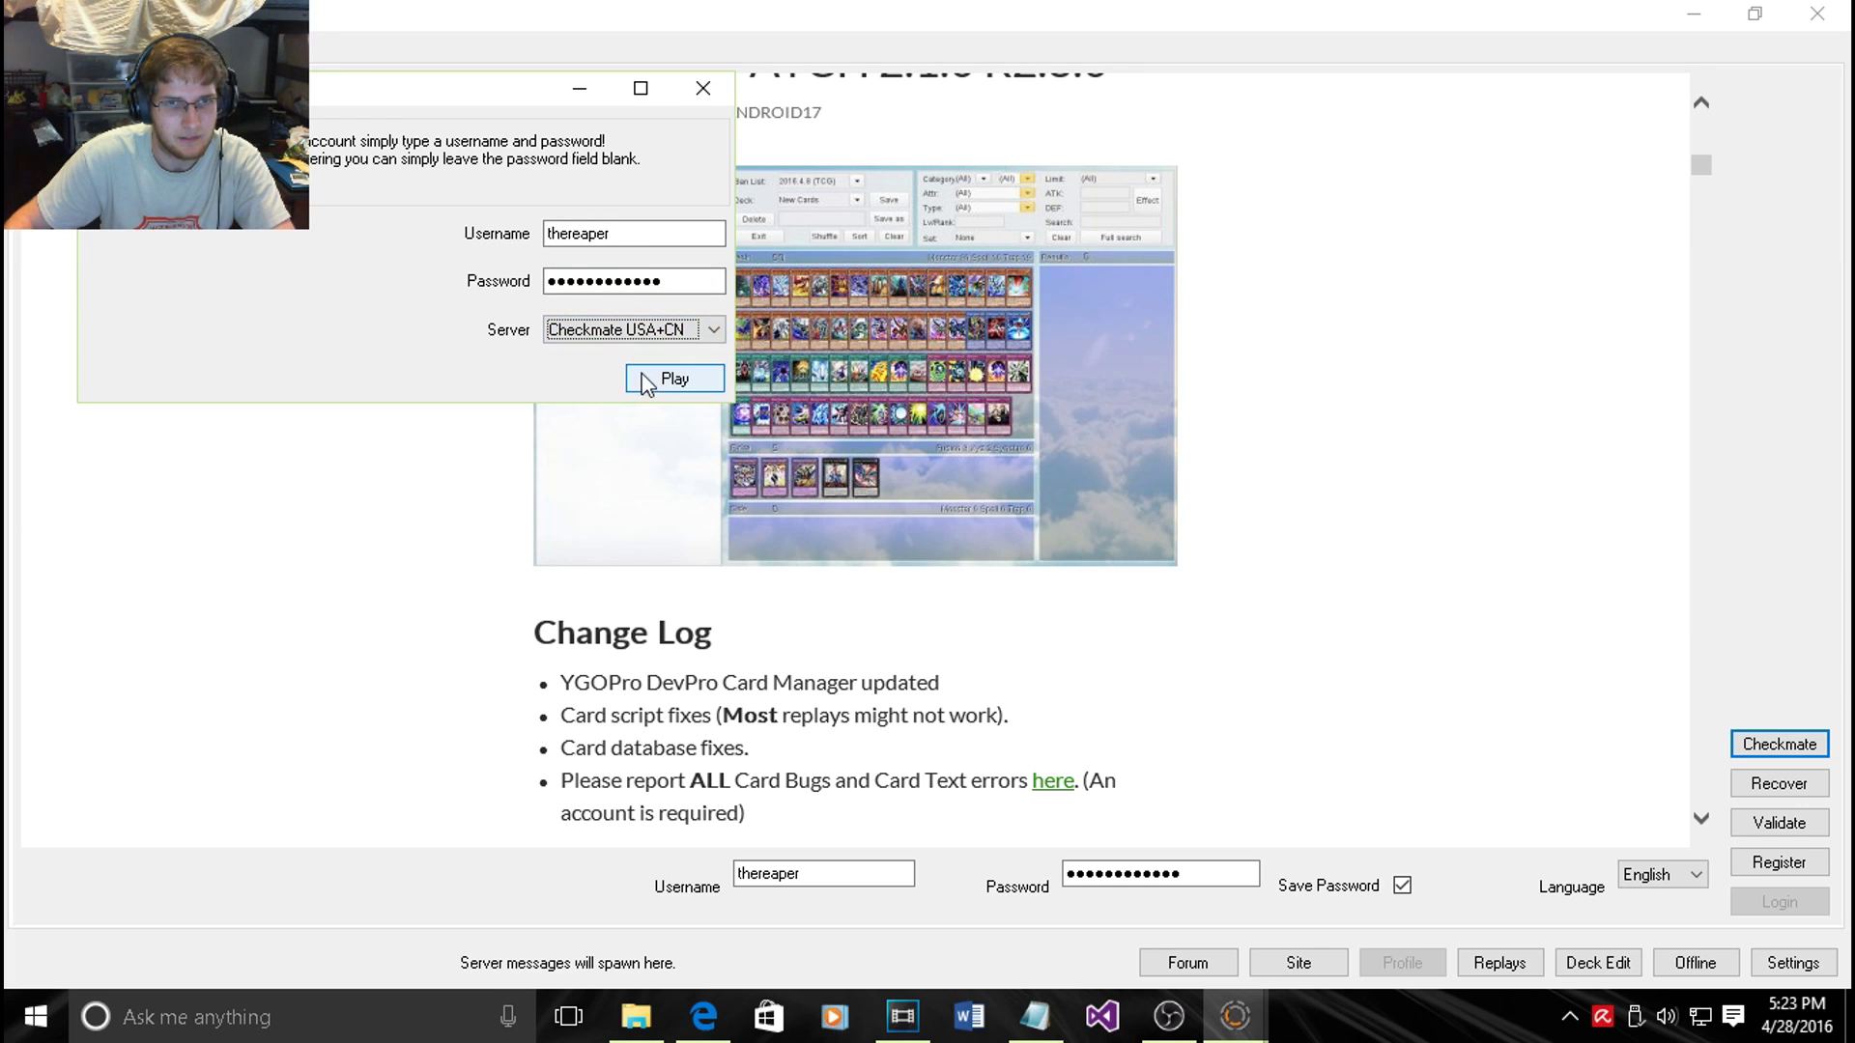
left_click(646, 333)
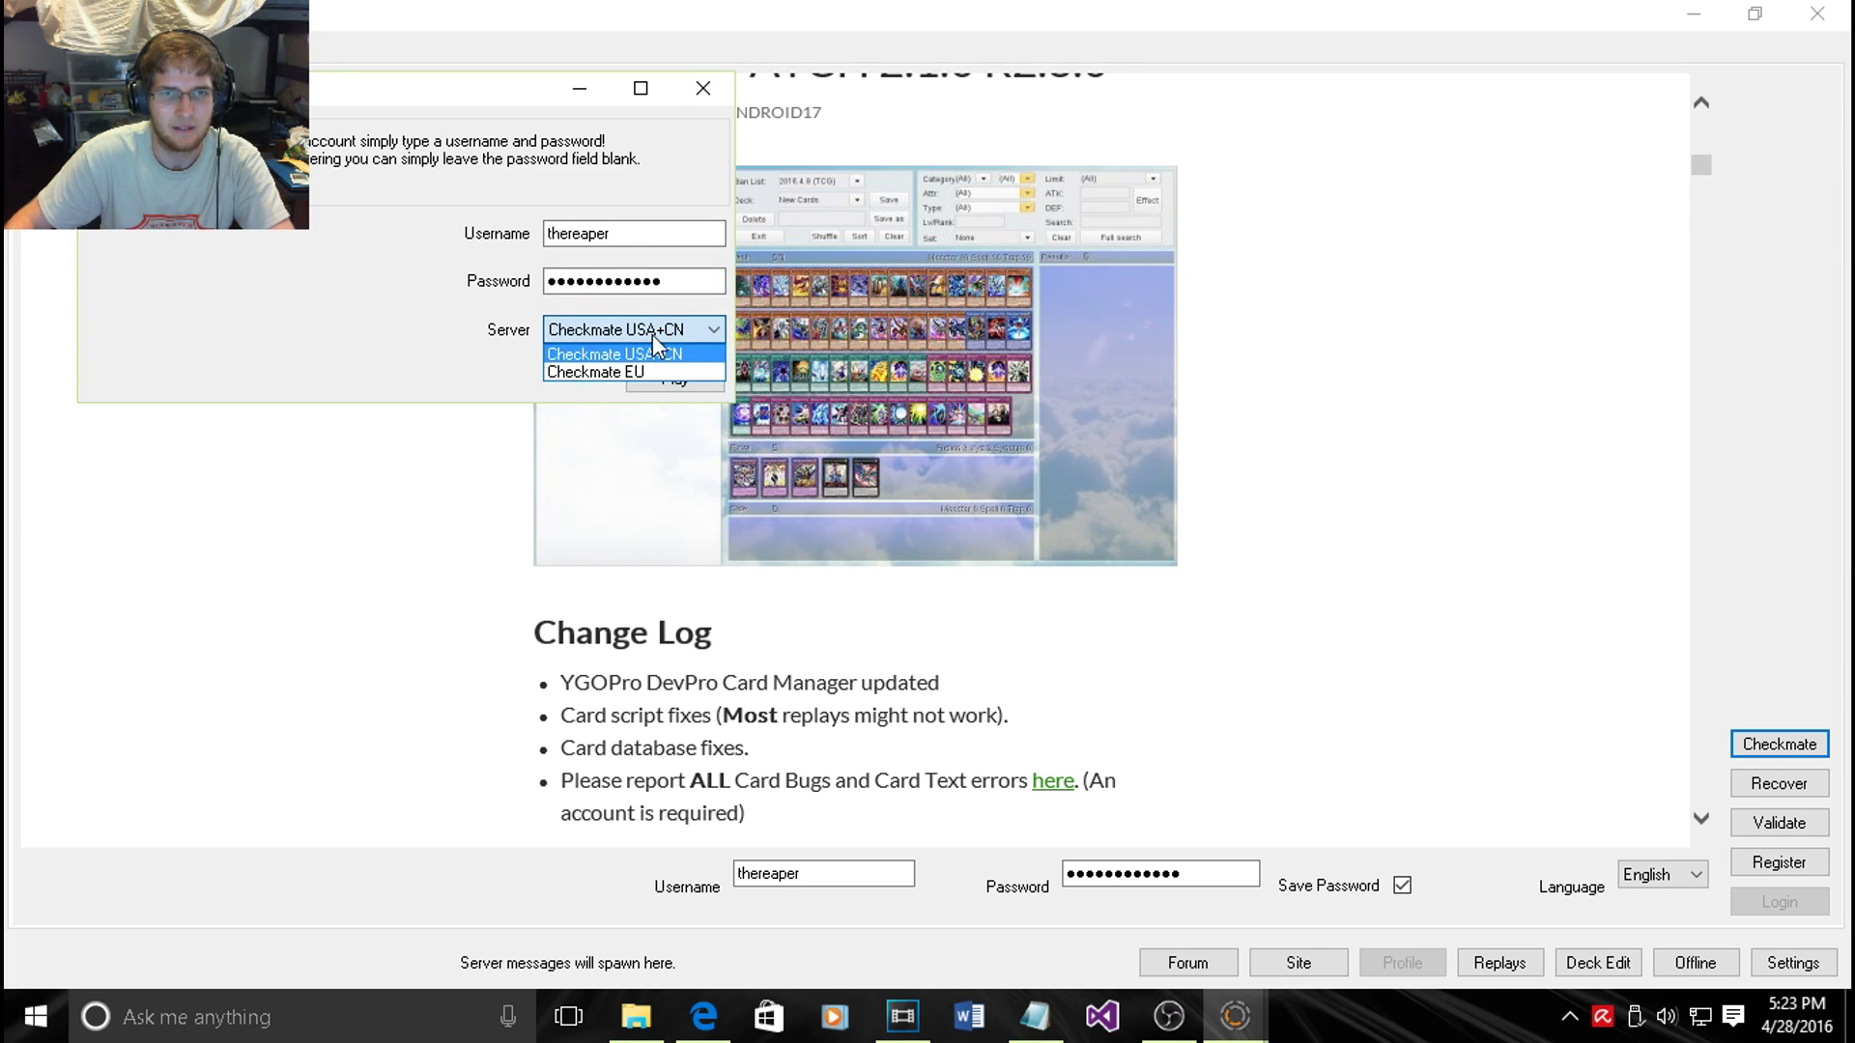
left_click(673, 354)
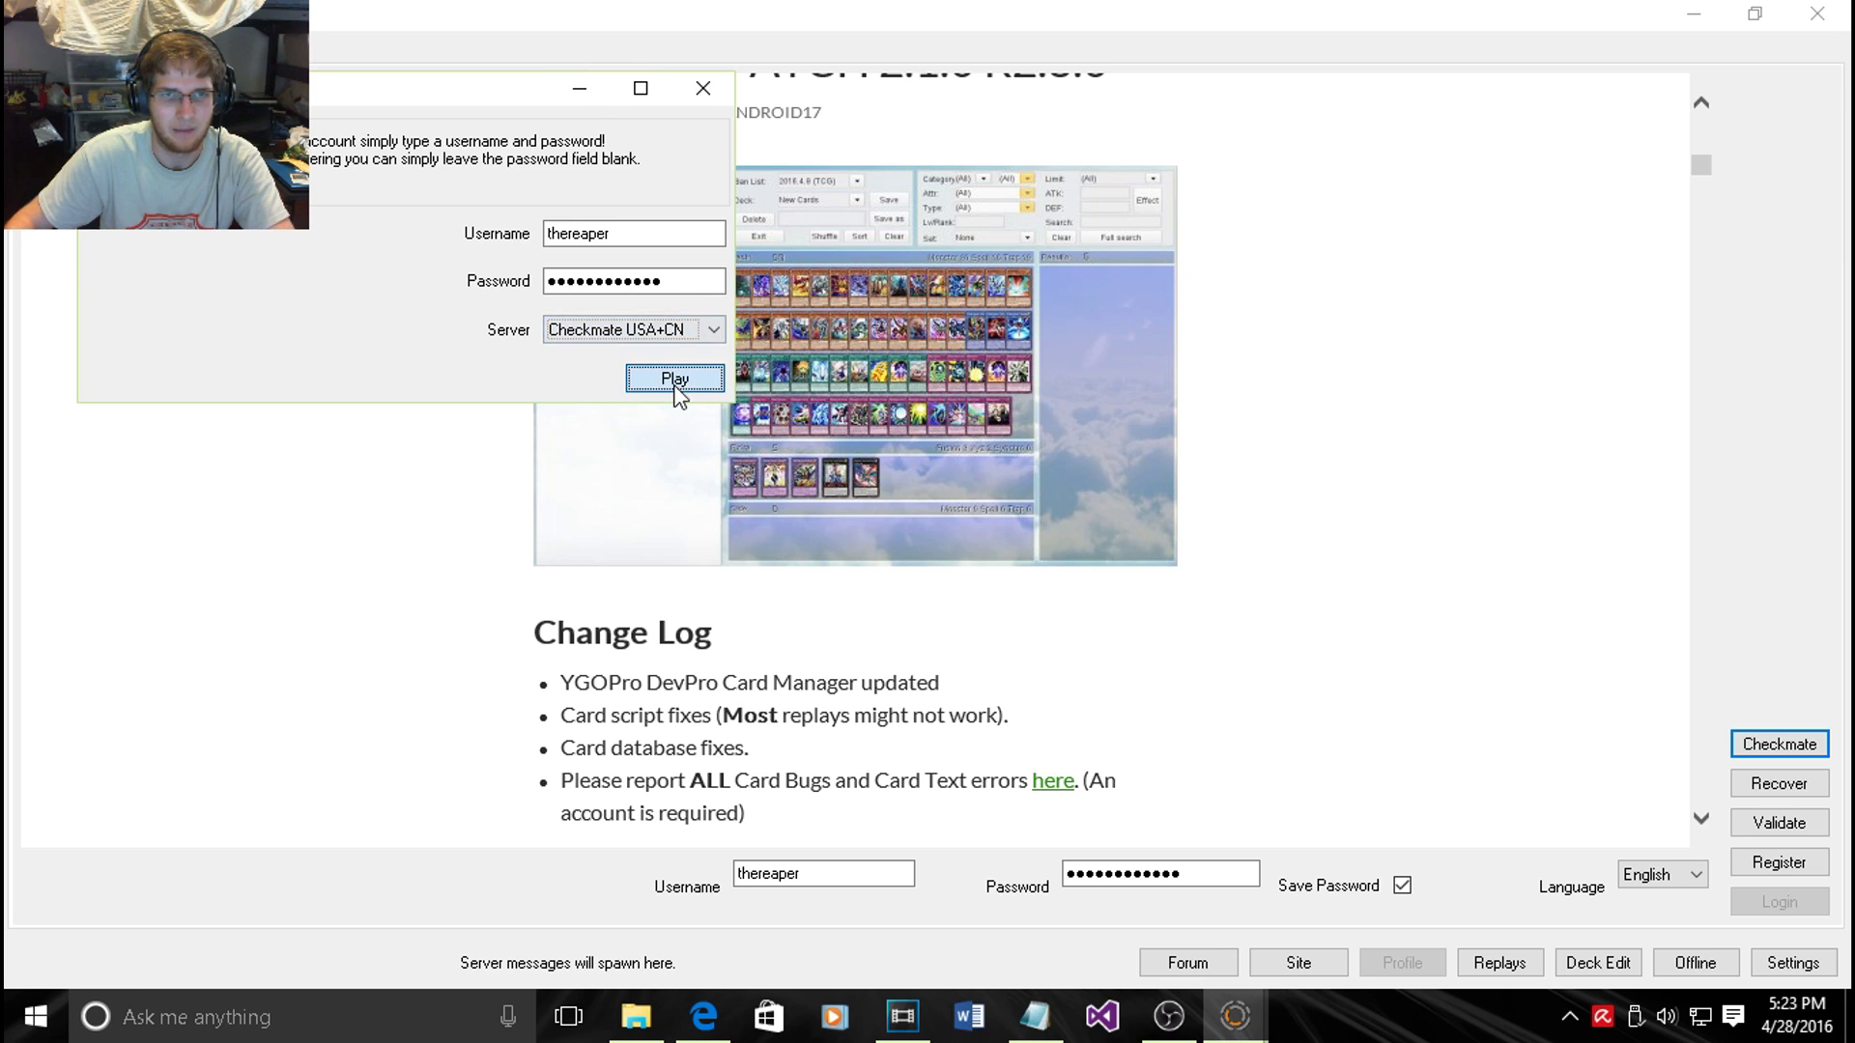
left_click(675, 381)
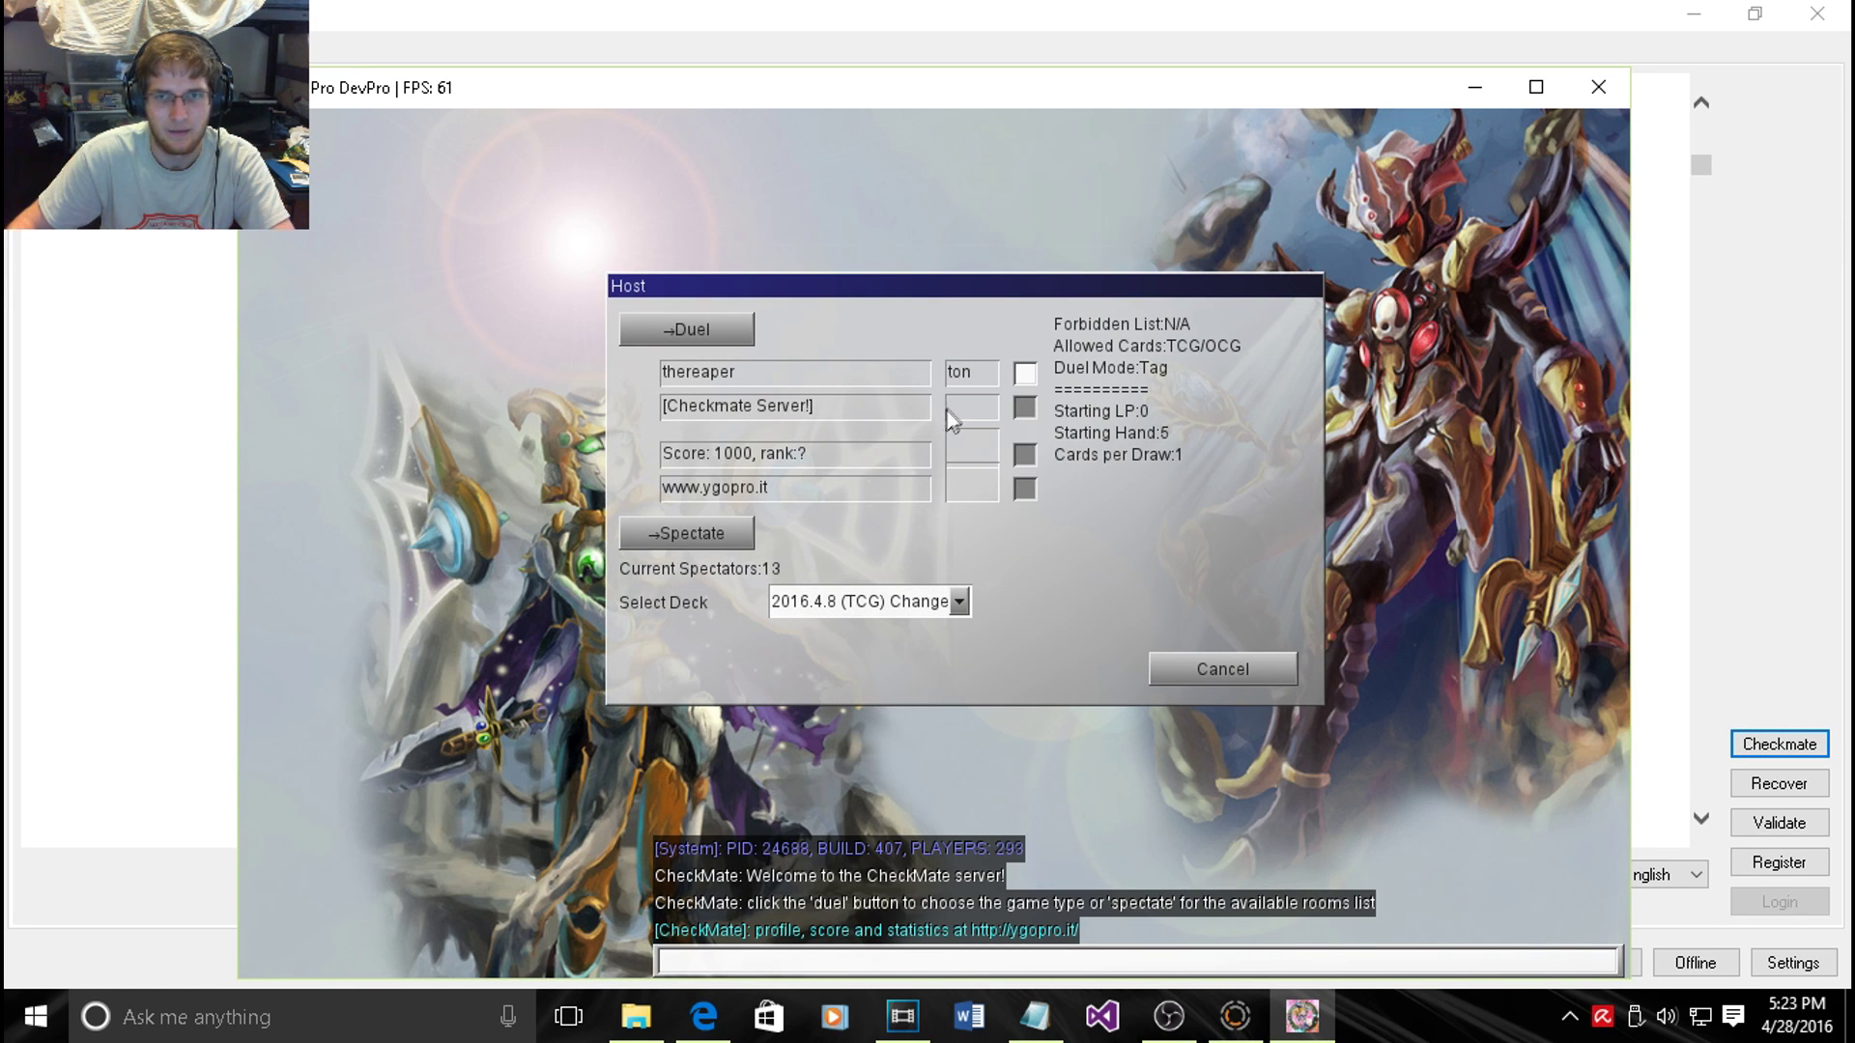
- Mark the player as ready in the Checkmate server's Host lobby, start from there, and leave the hosted room
left_click(1038, 371)
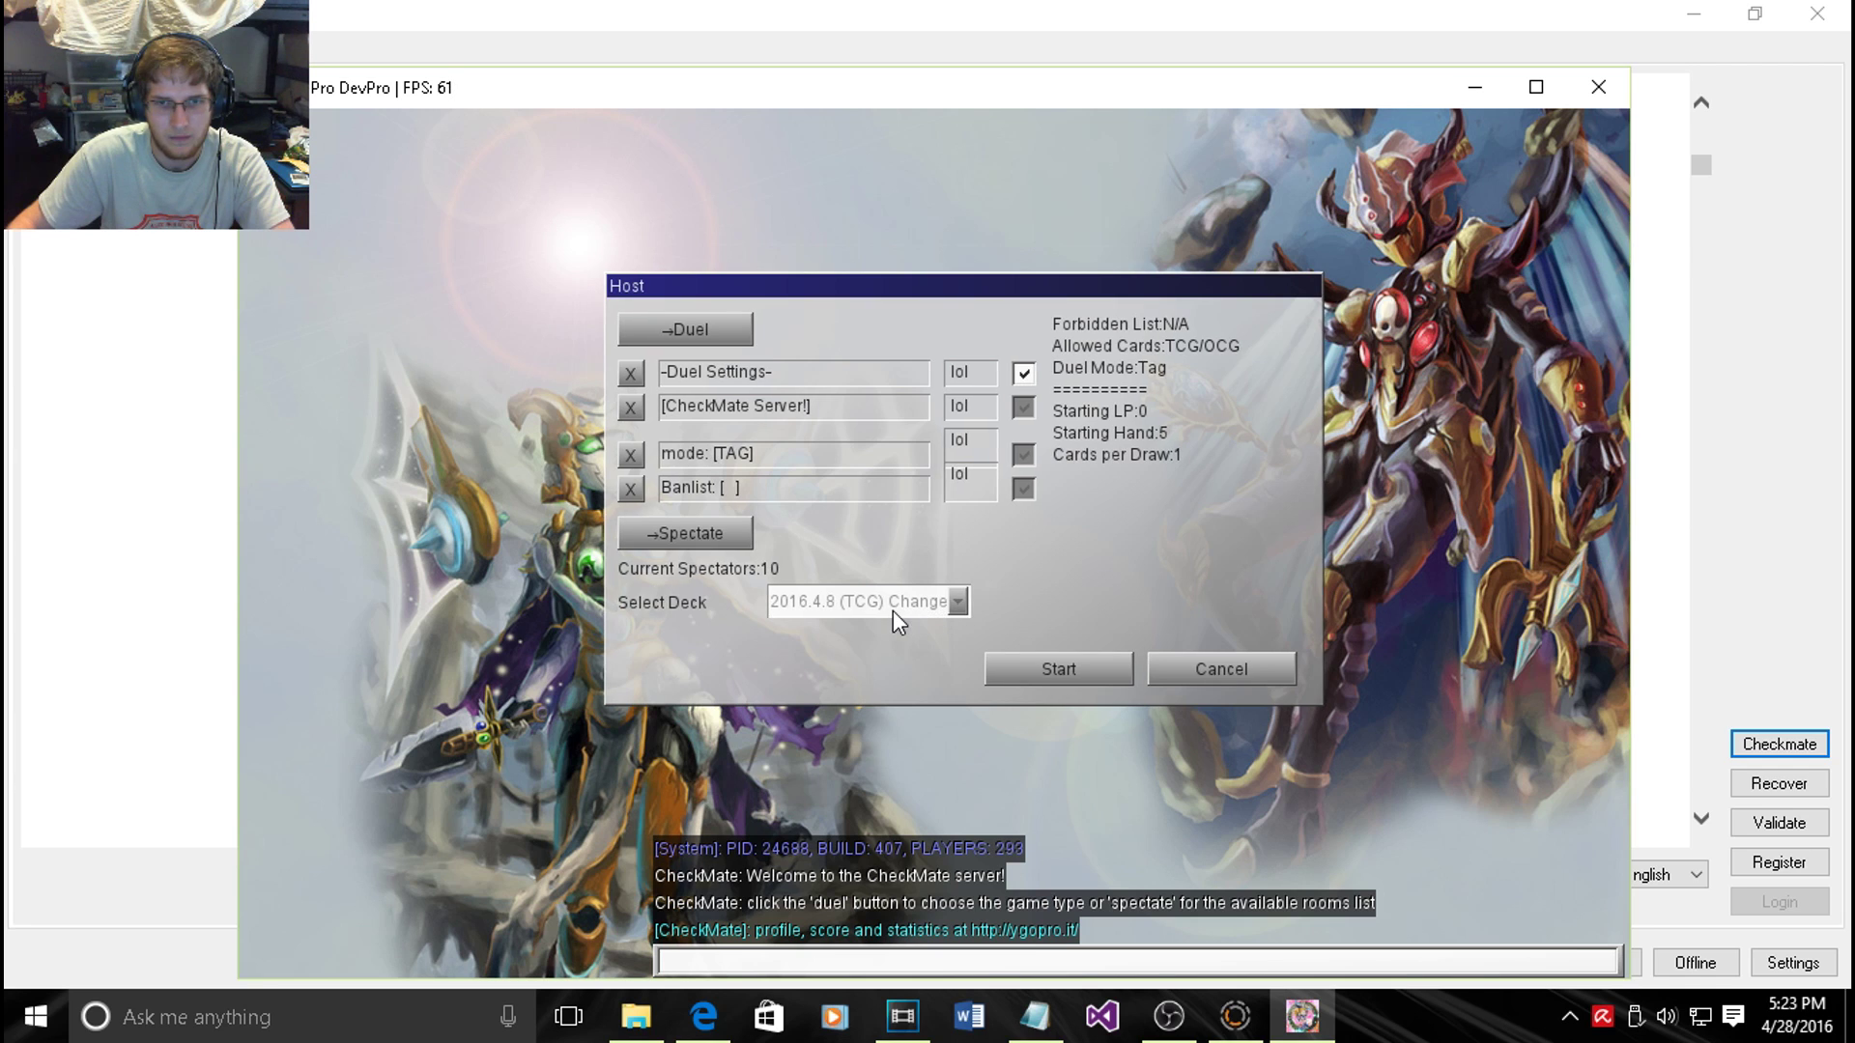
left_click(1028, 667)
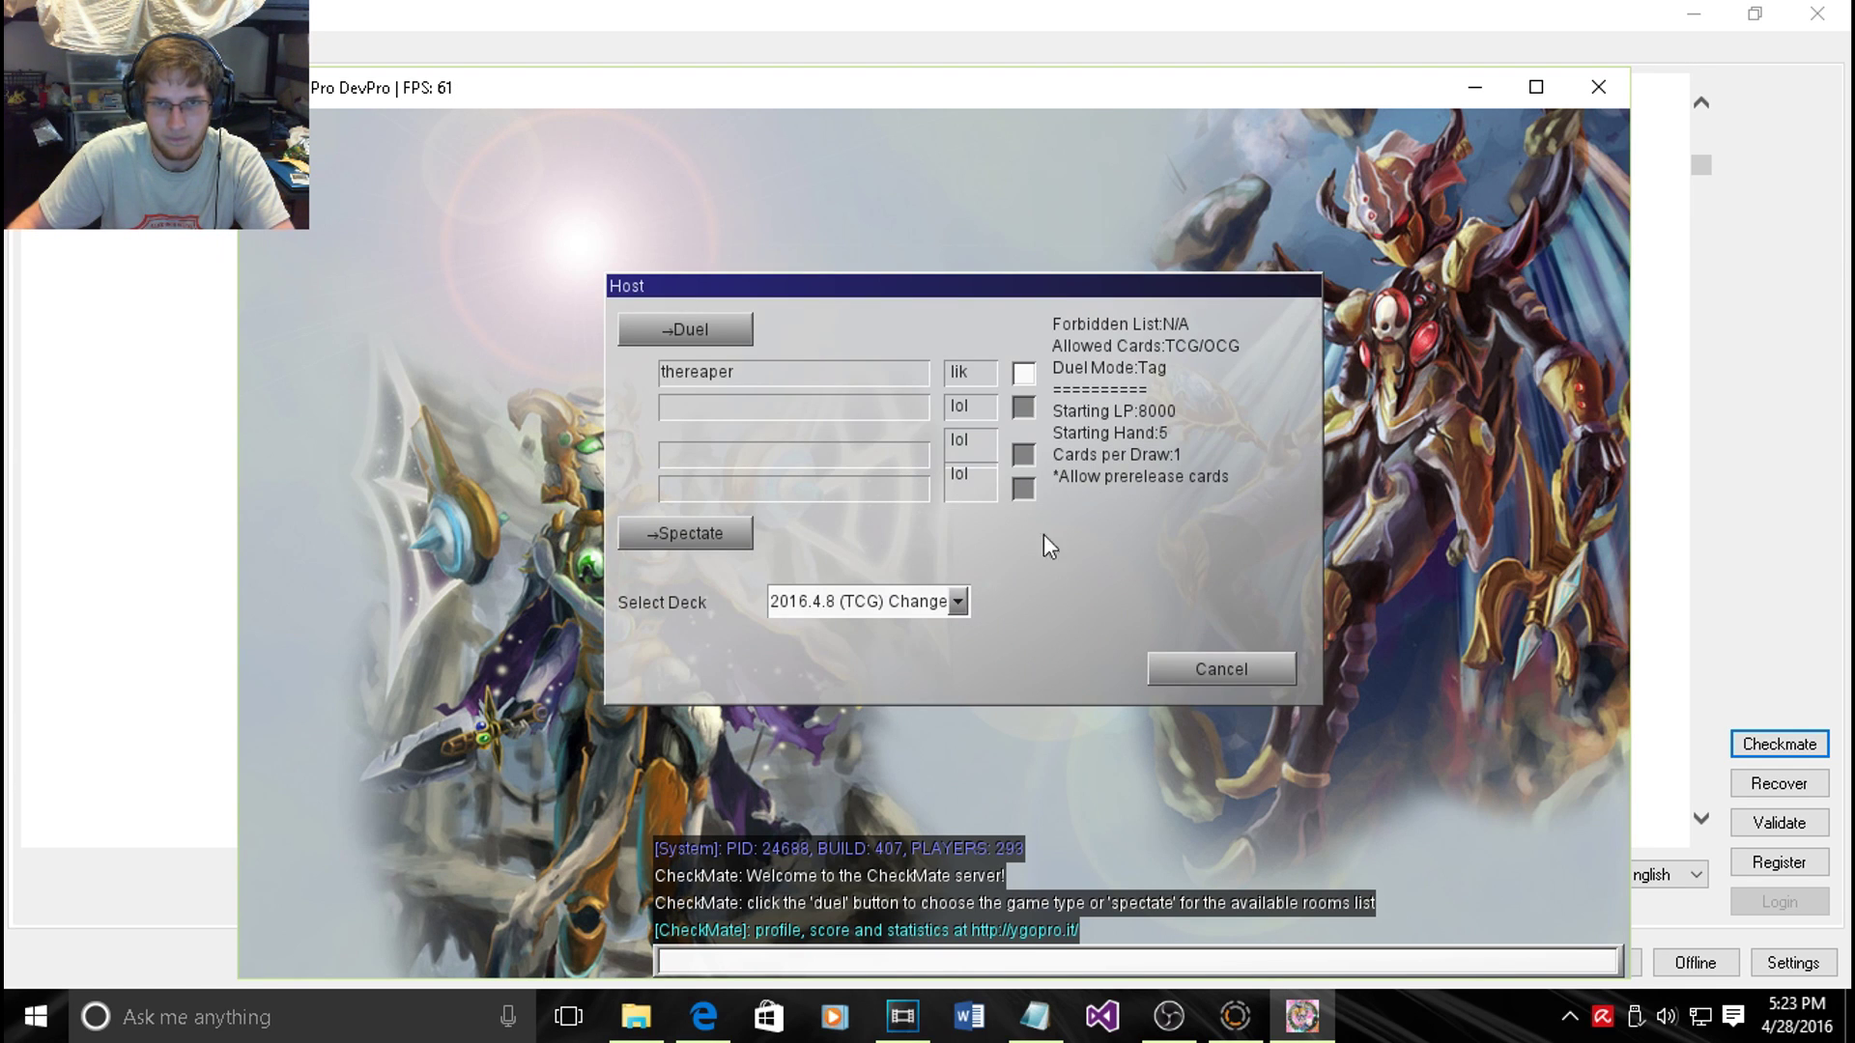
left_click(1188, 667)
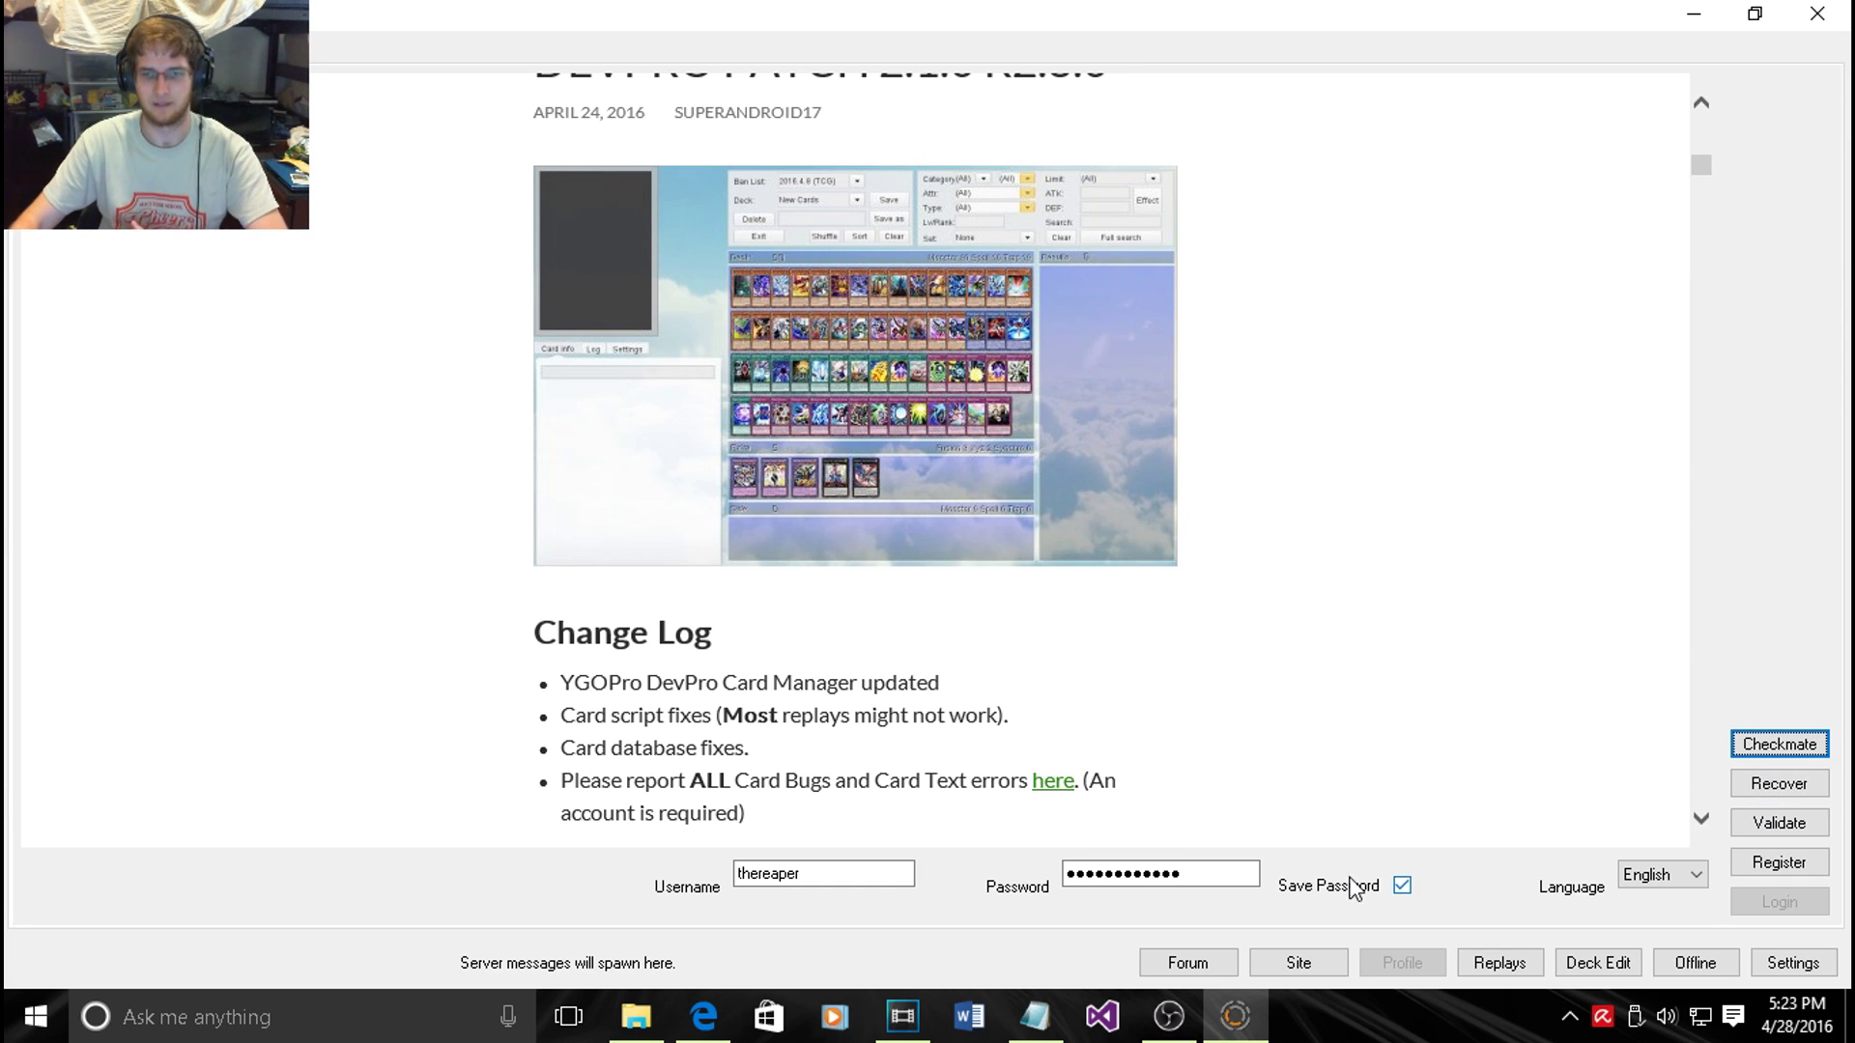
- Open the deck editor from the launcher and search the cards for "black hole"
left_click(1598, 963)
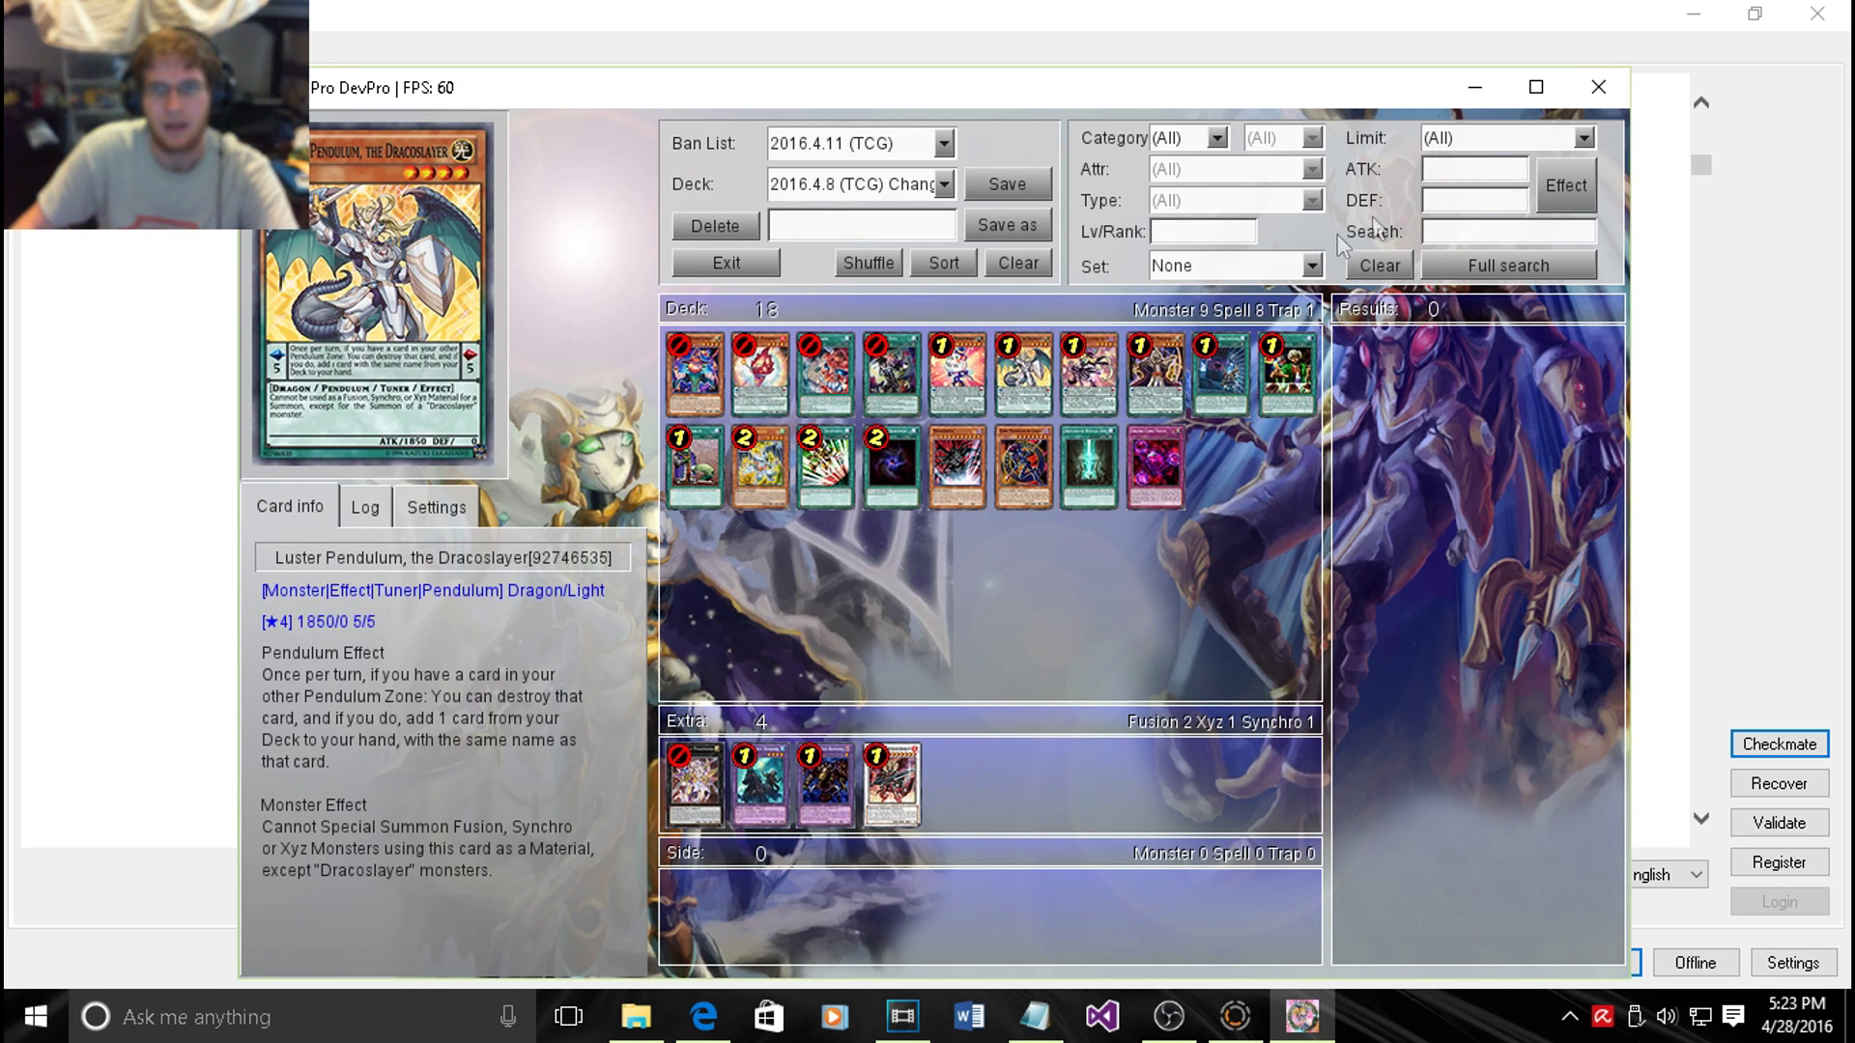
left_click(1469, 234)
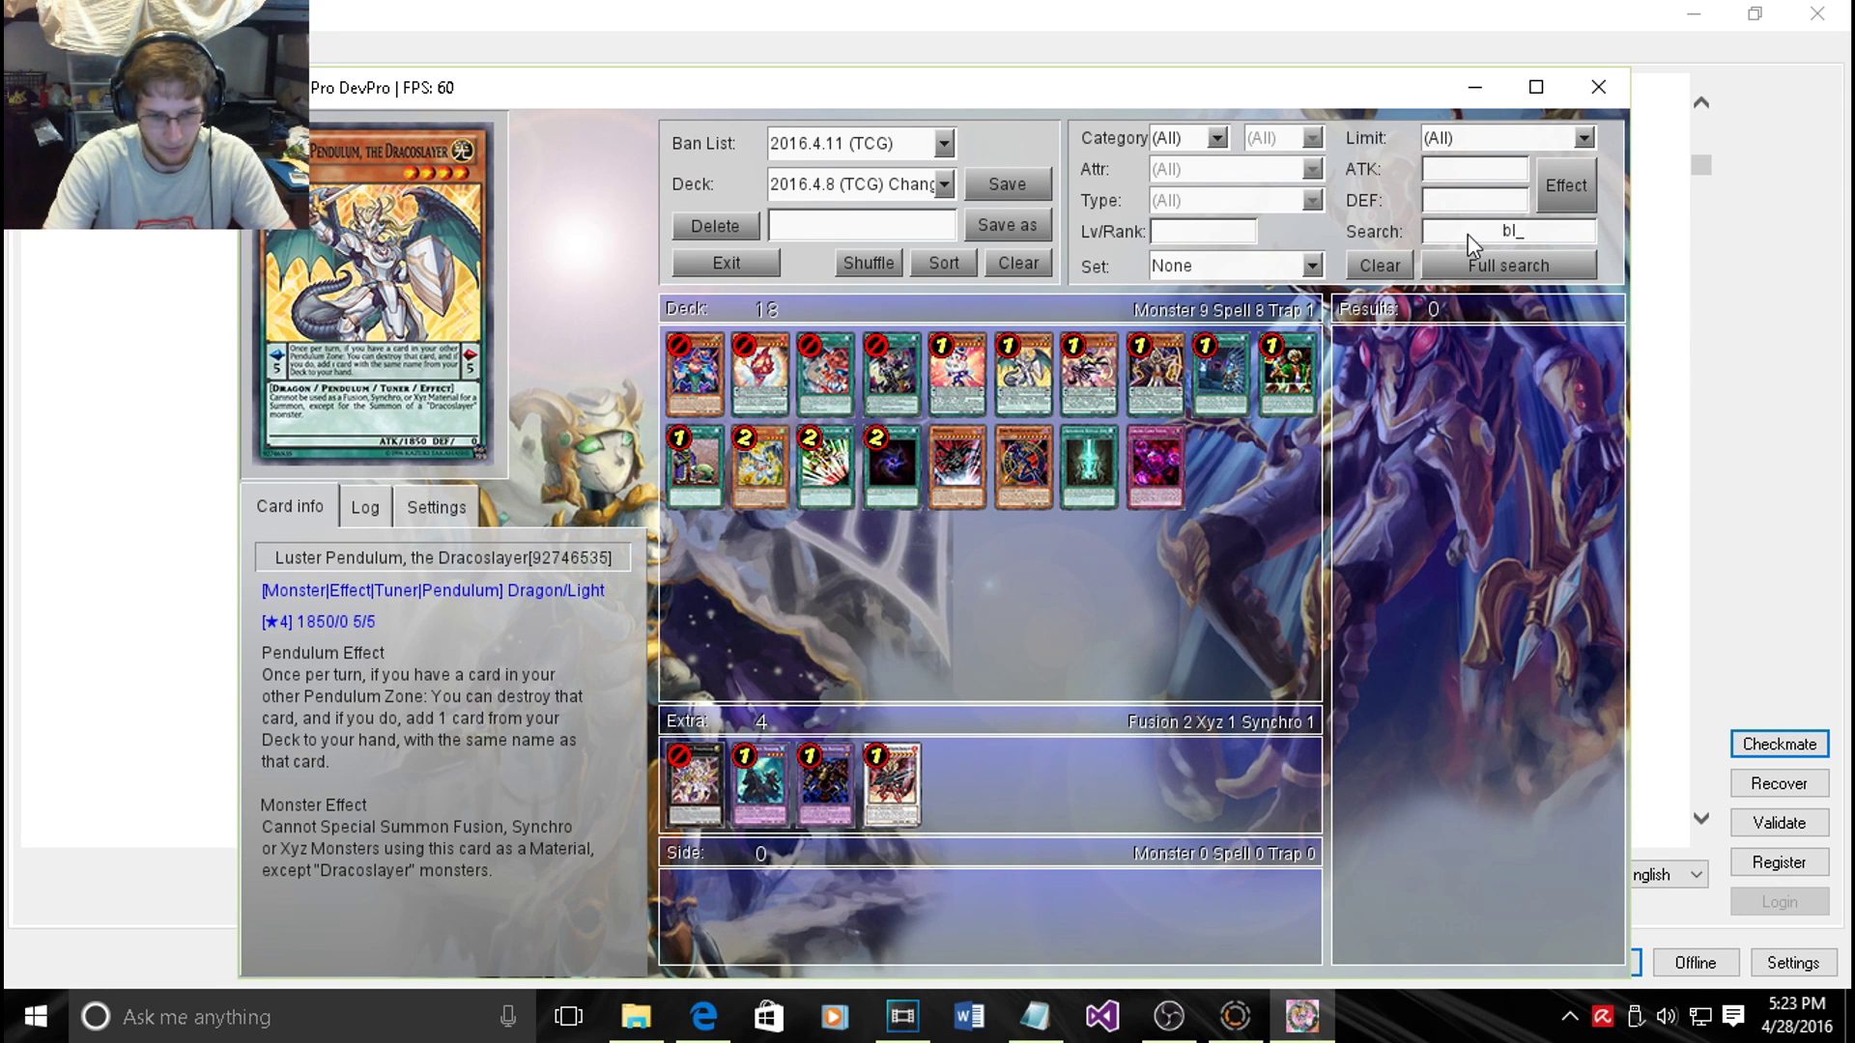
type("black hole")
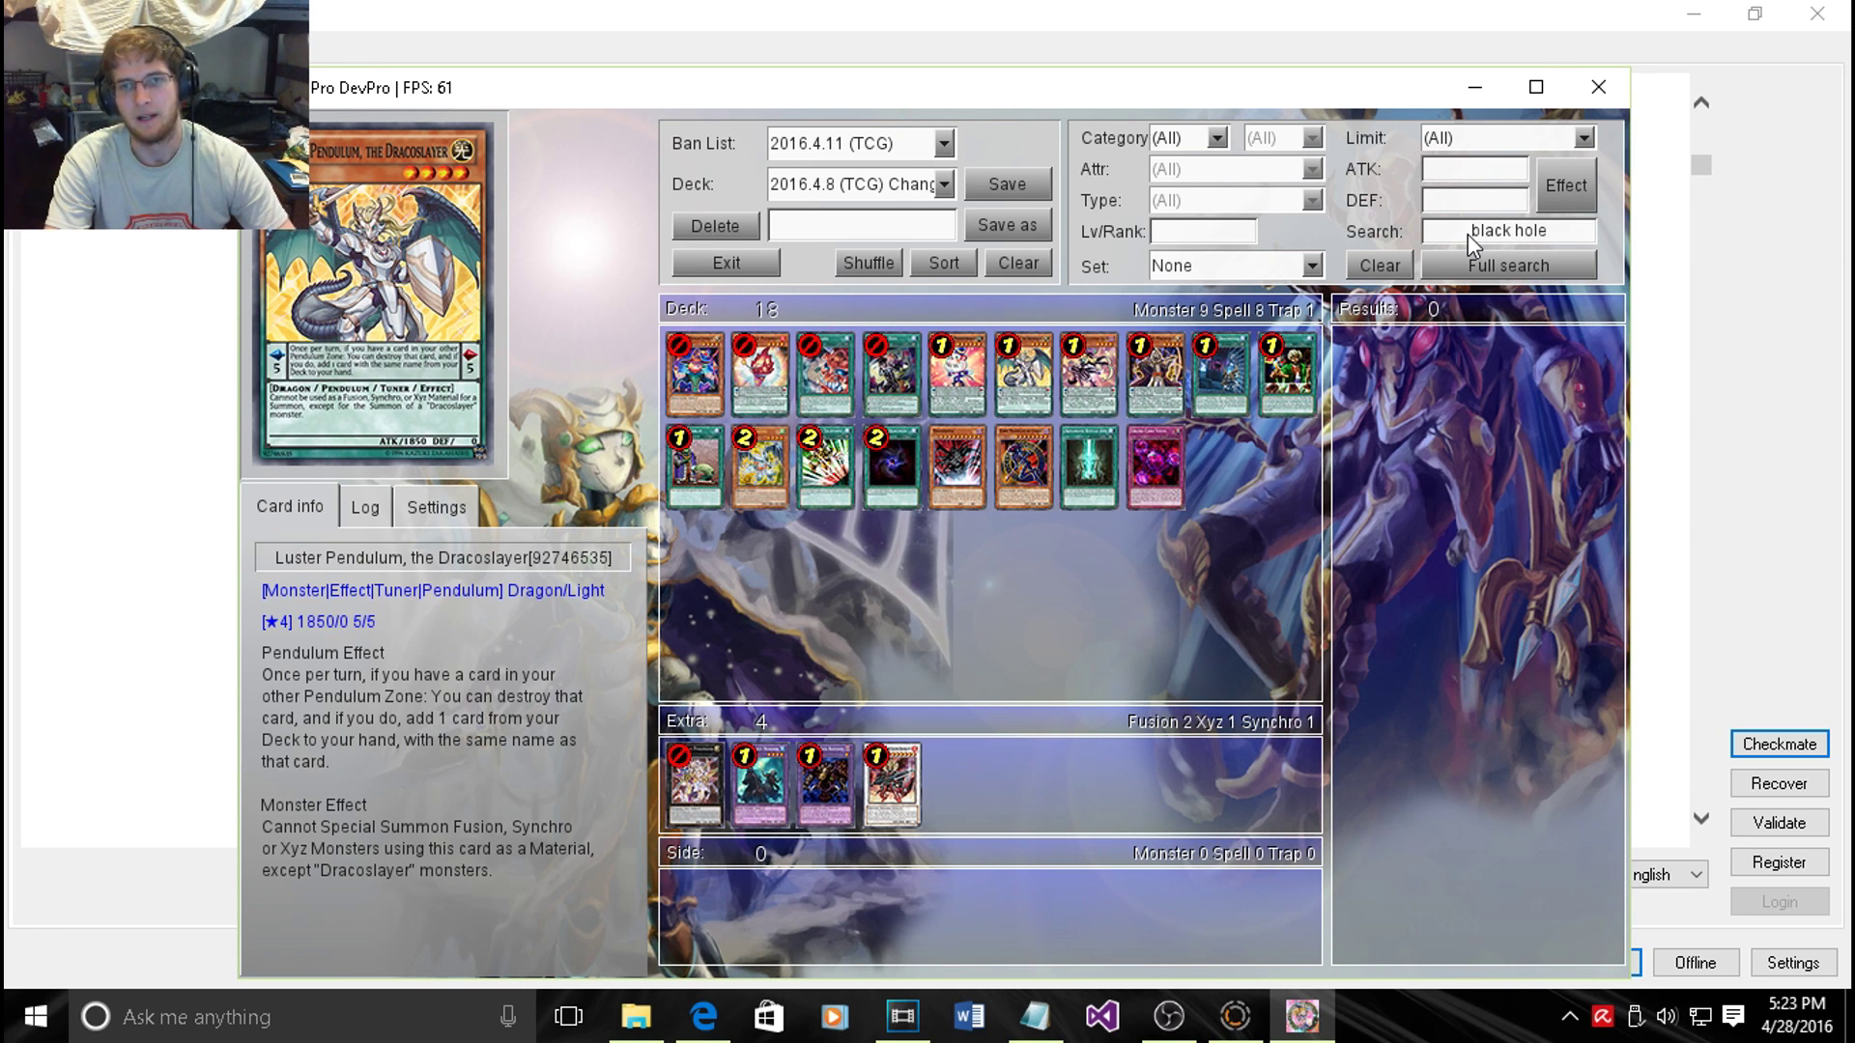
- Delete the whole search text from the deck editor's card search
key("BackSpace")
key("BackSpace")
key("BackSpace")
key("BackSpace")
key("BackSpace")
key("BackSpace")
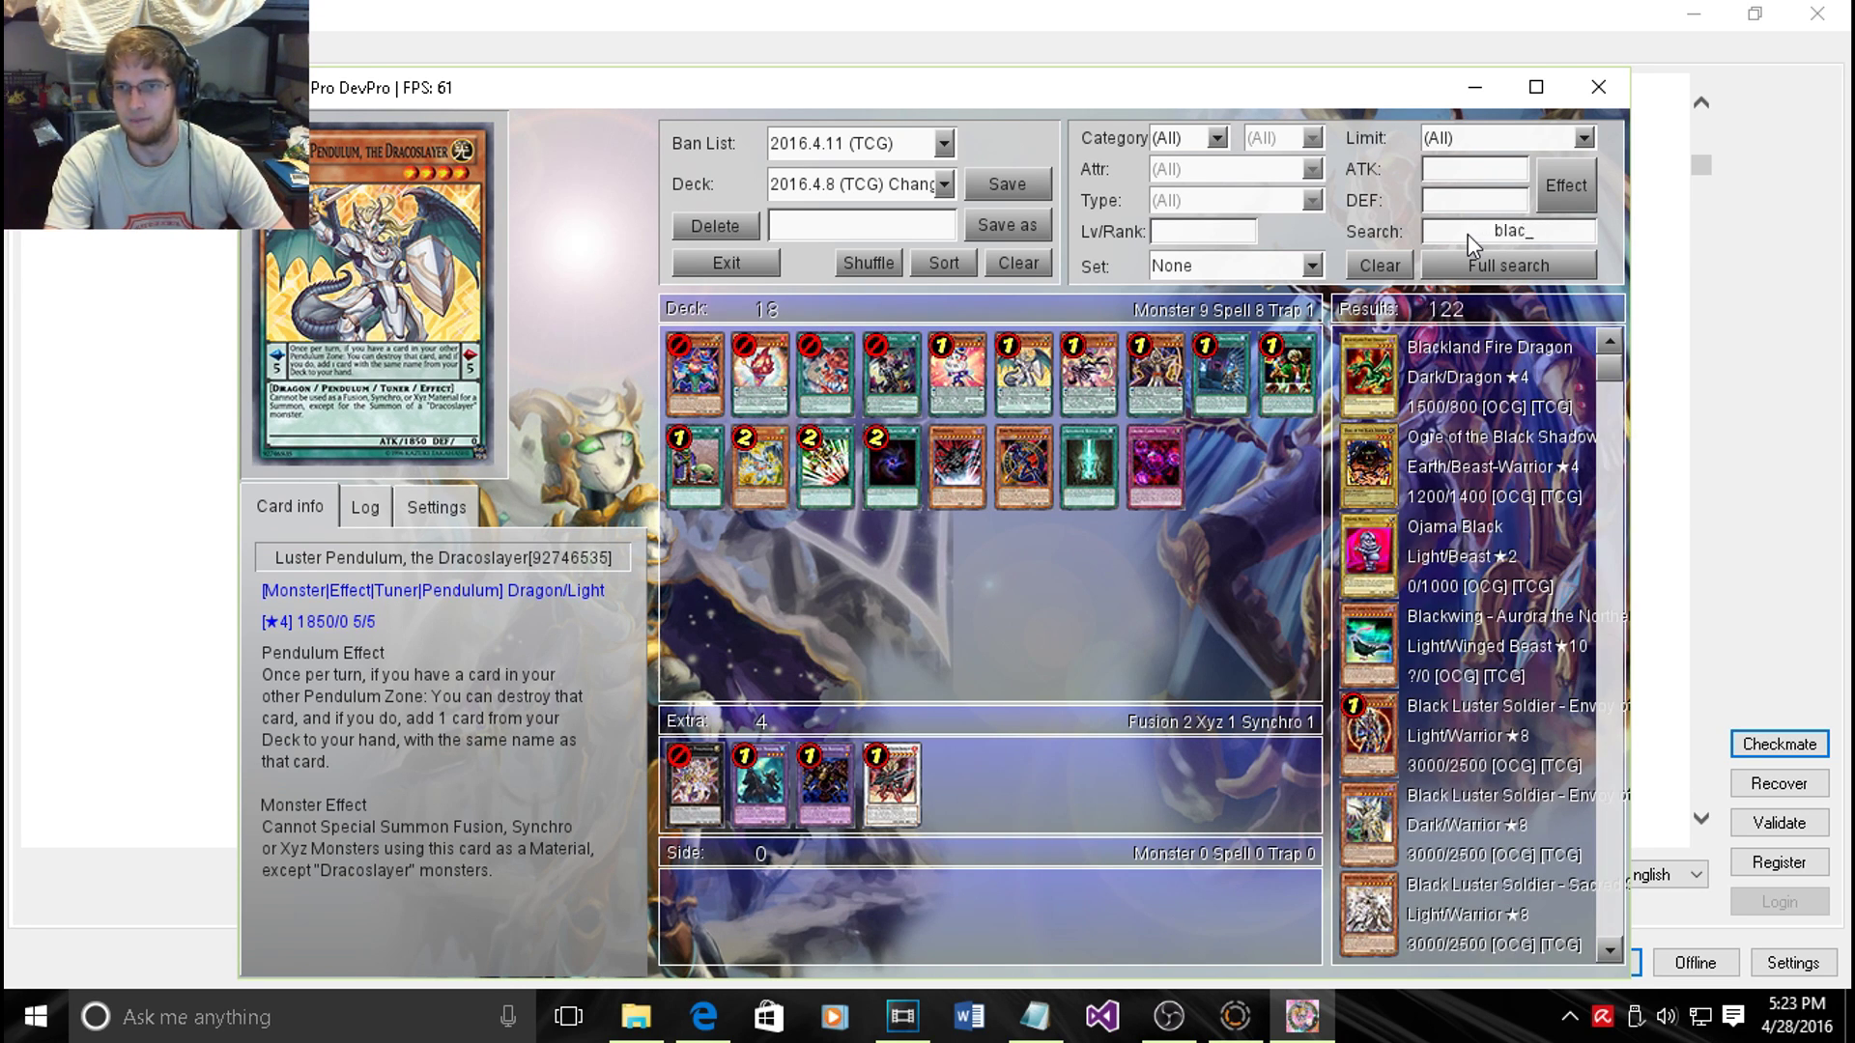
key("BackSpace")
key("BackSpace")
key("BackSpace")
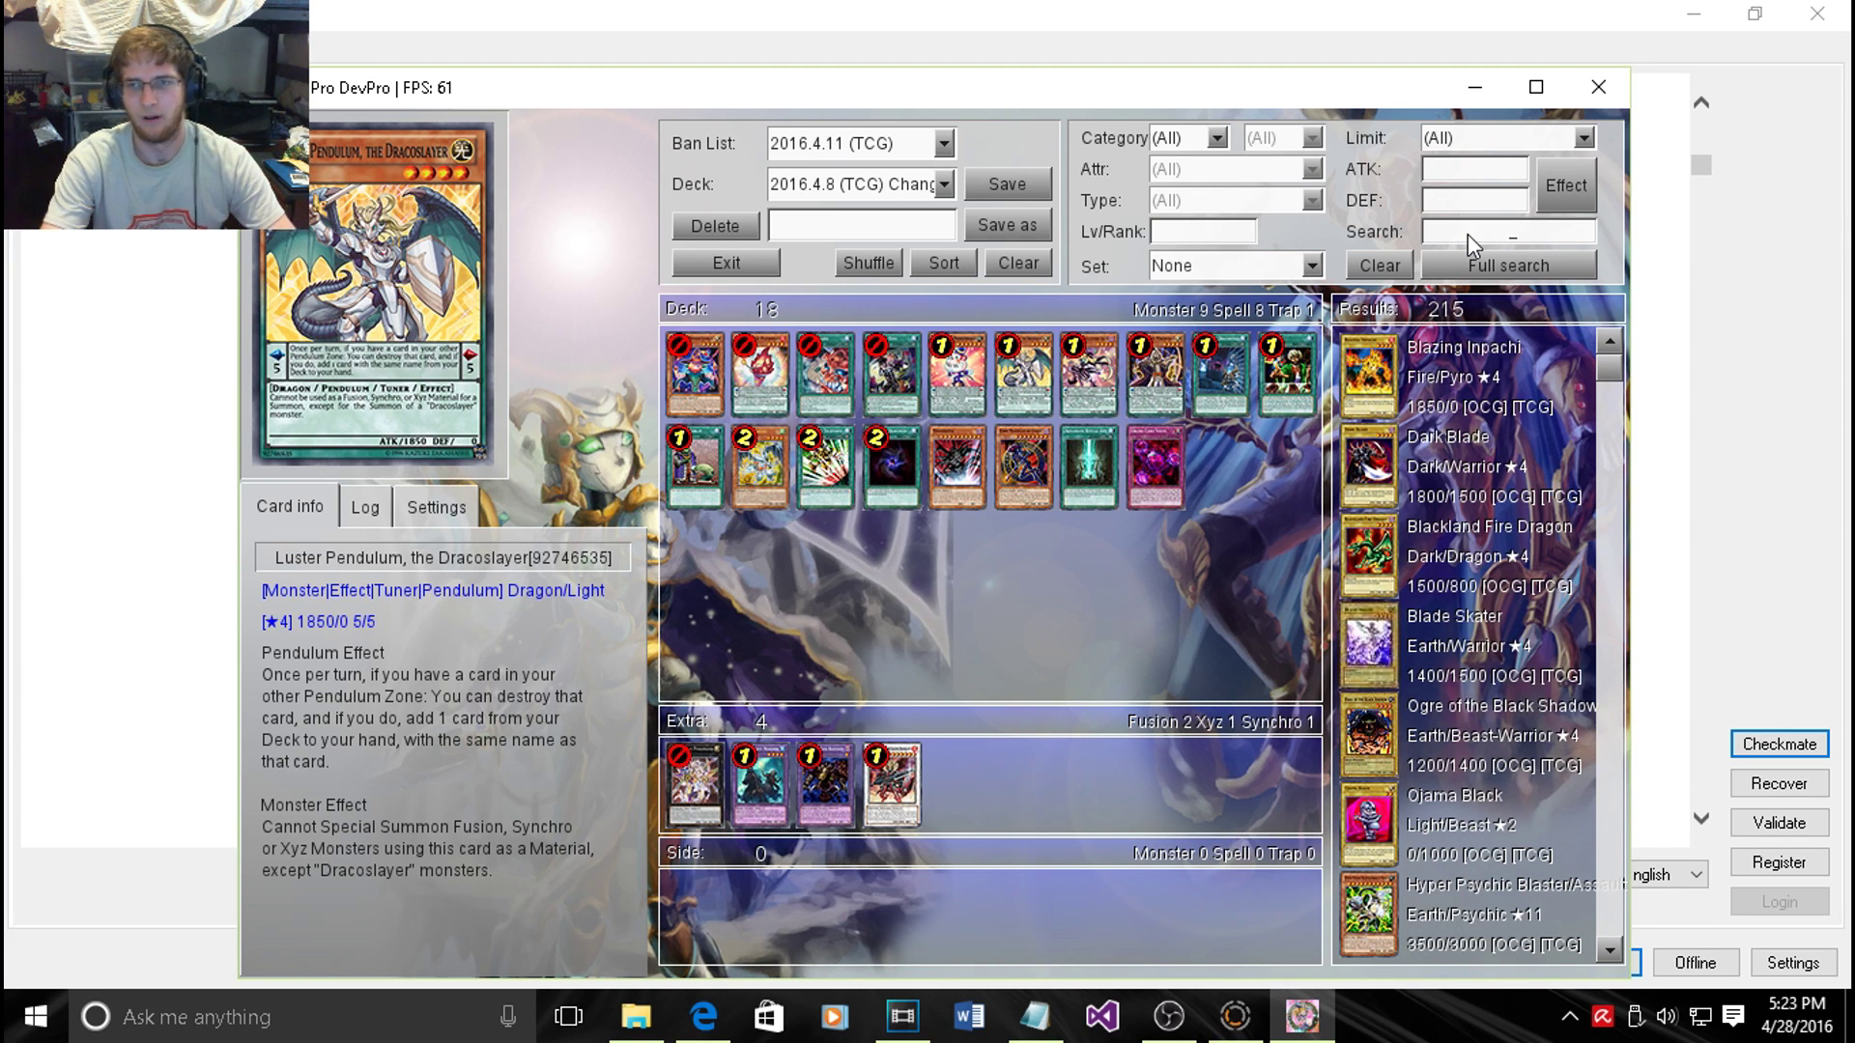
- Browse the deck editor's ban lists, switching to N/A and on to Traditional, and close the editor
left_click(850, 143)
scroll(898, 213, "down", 2)
scroll(899, 213, "down", 5)
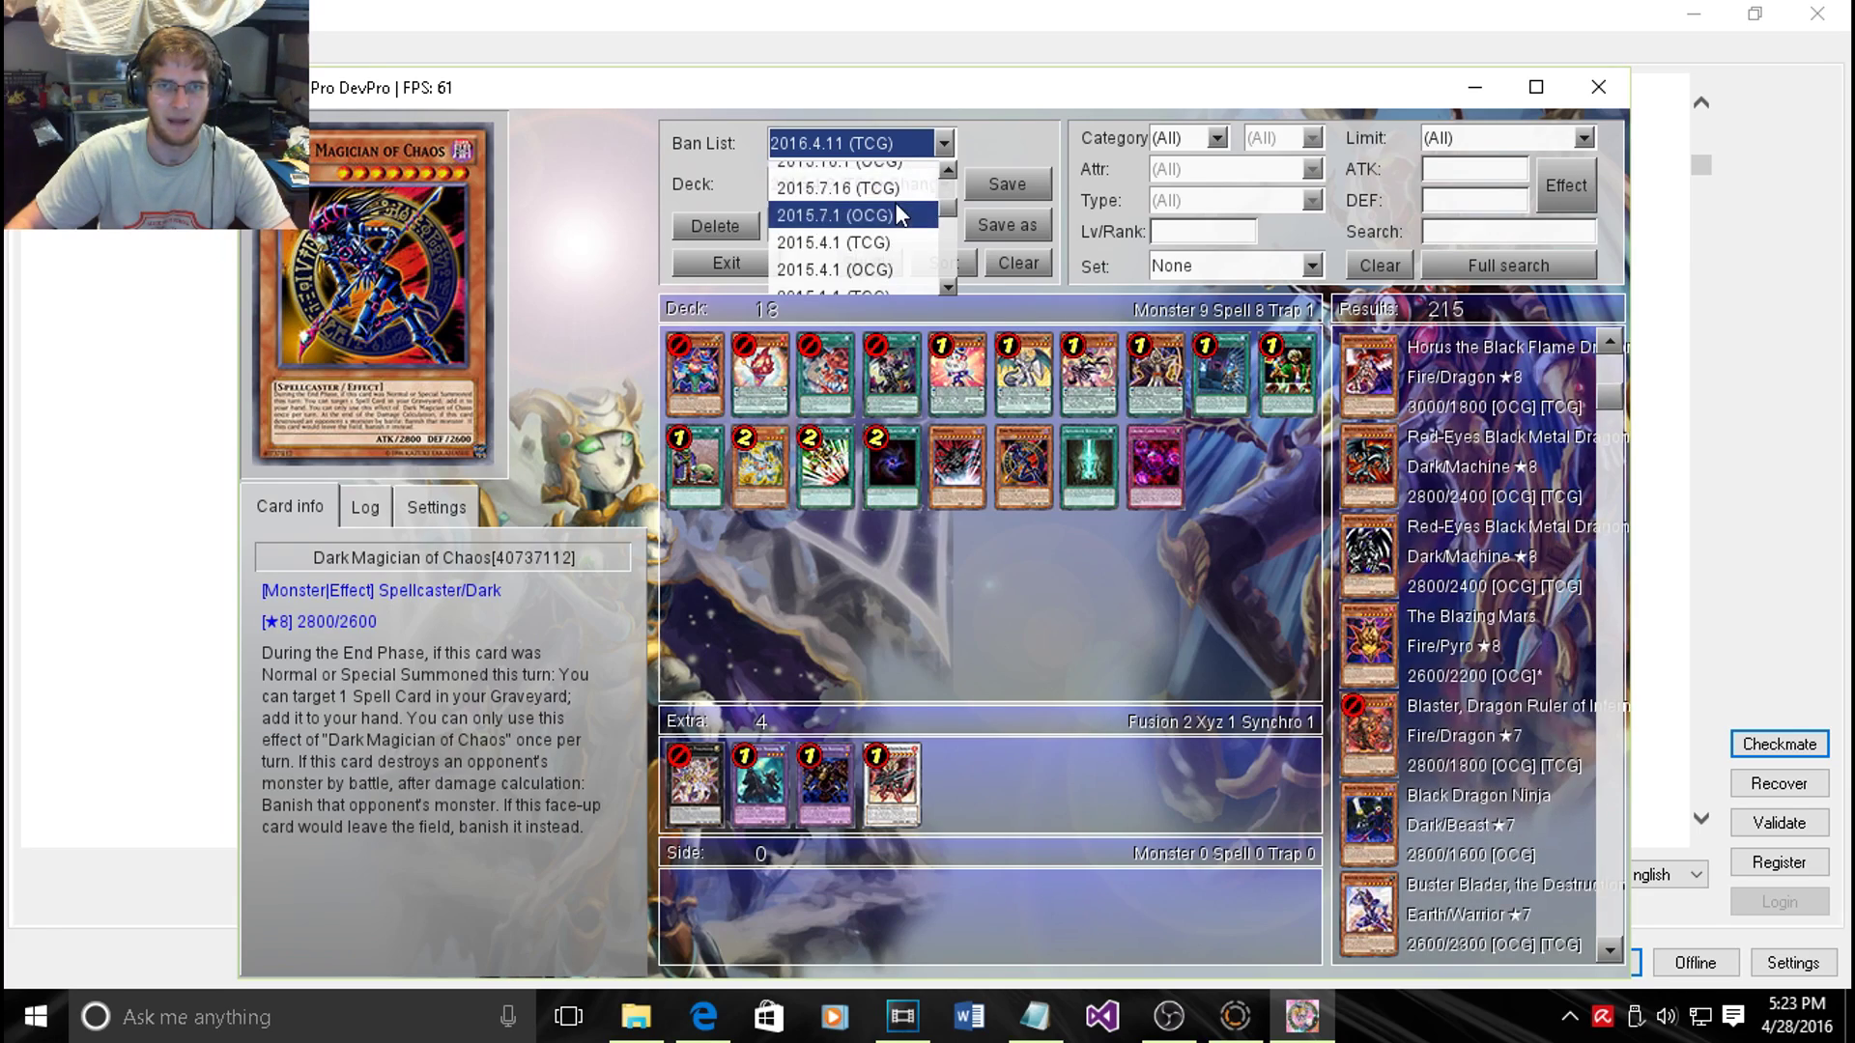
scroll(817, 276, "down", 5)
left_click(889, 273)
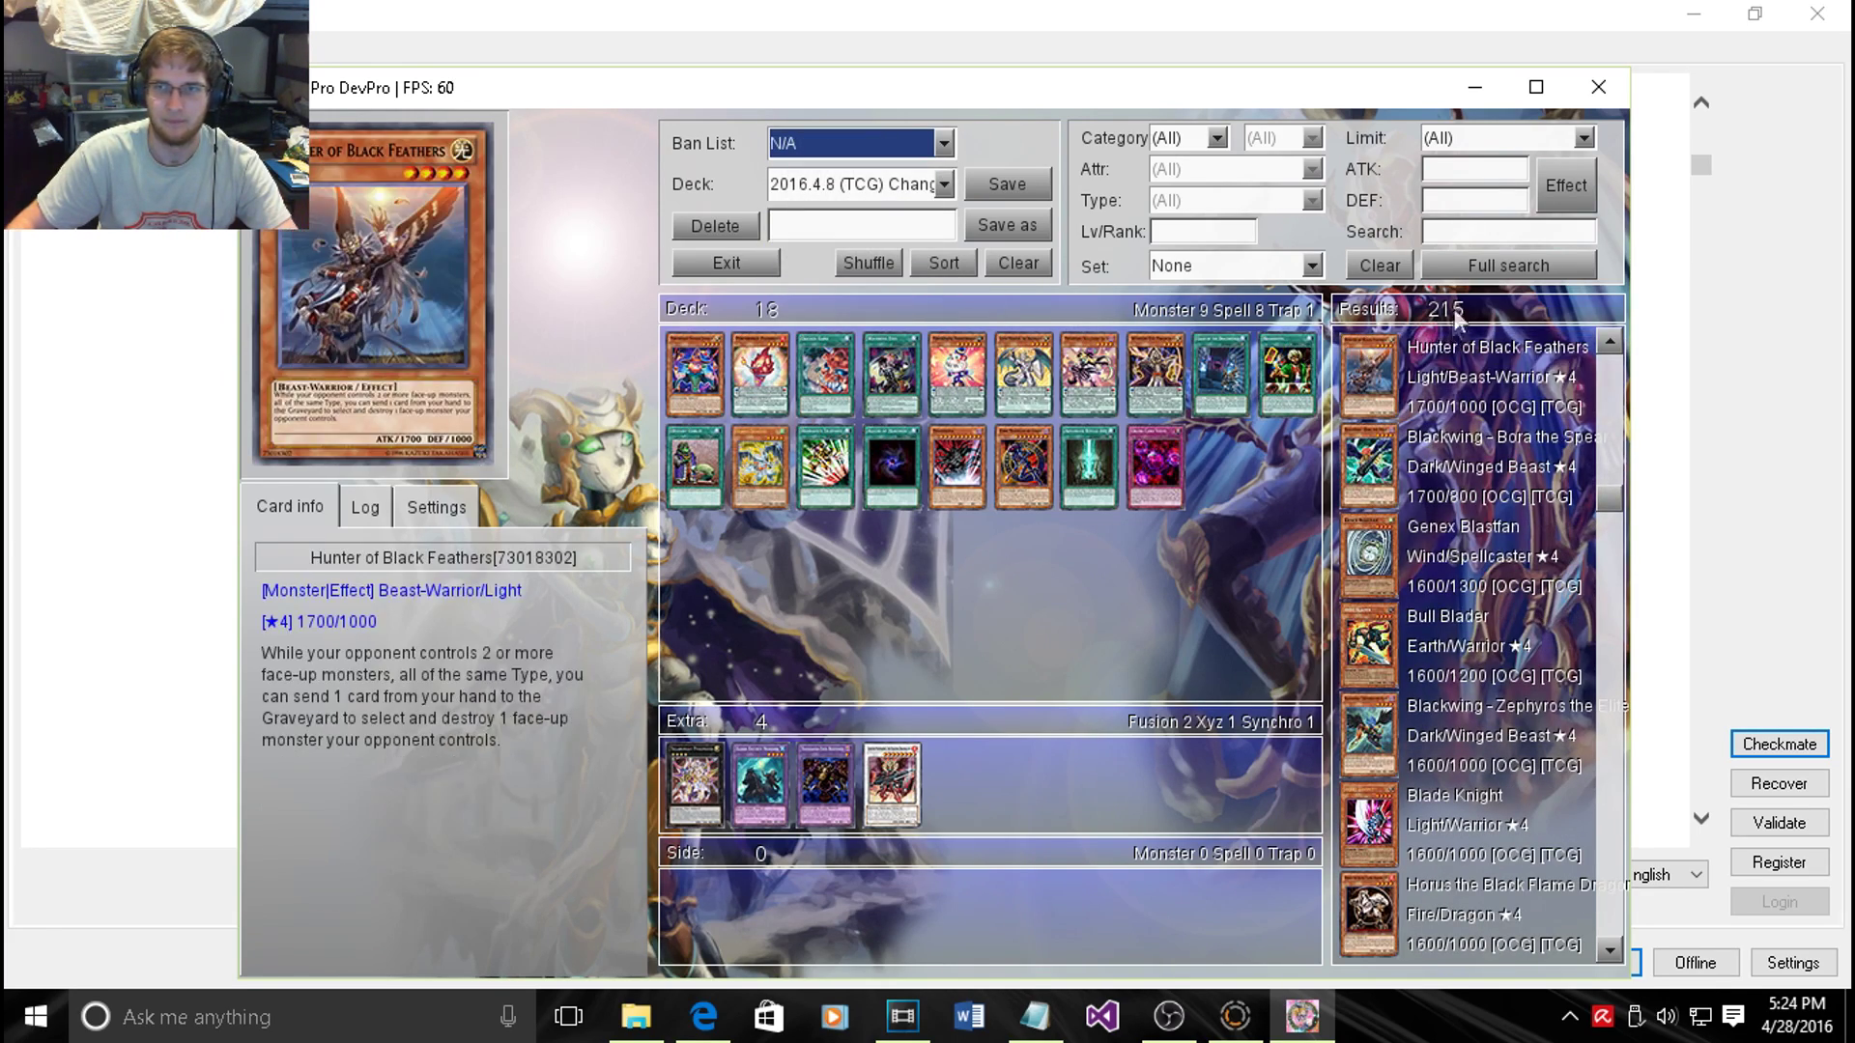
scroll(1081, 396, "up", 1)
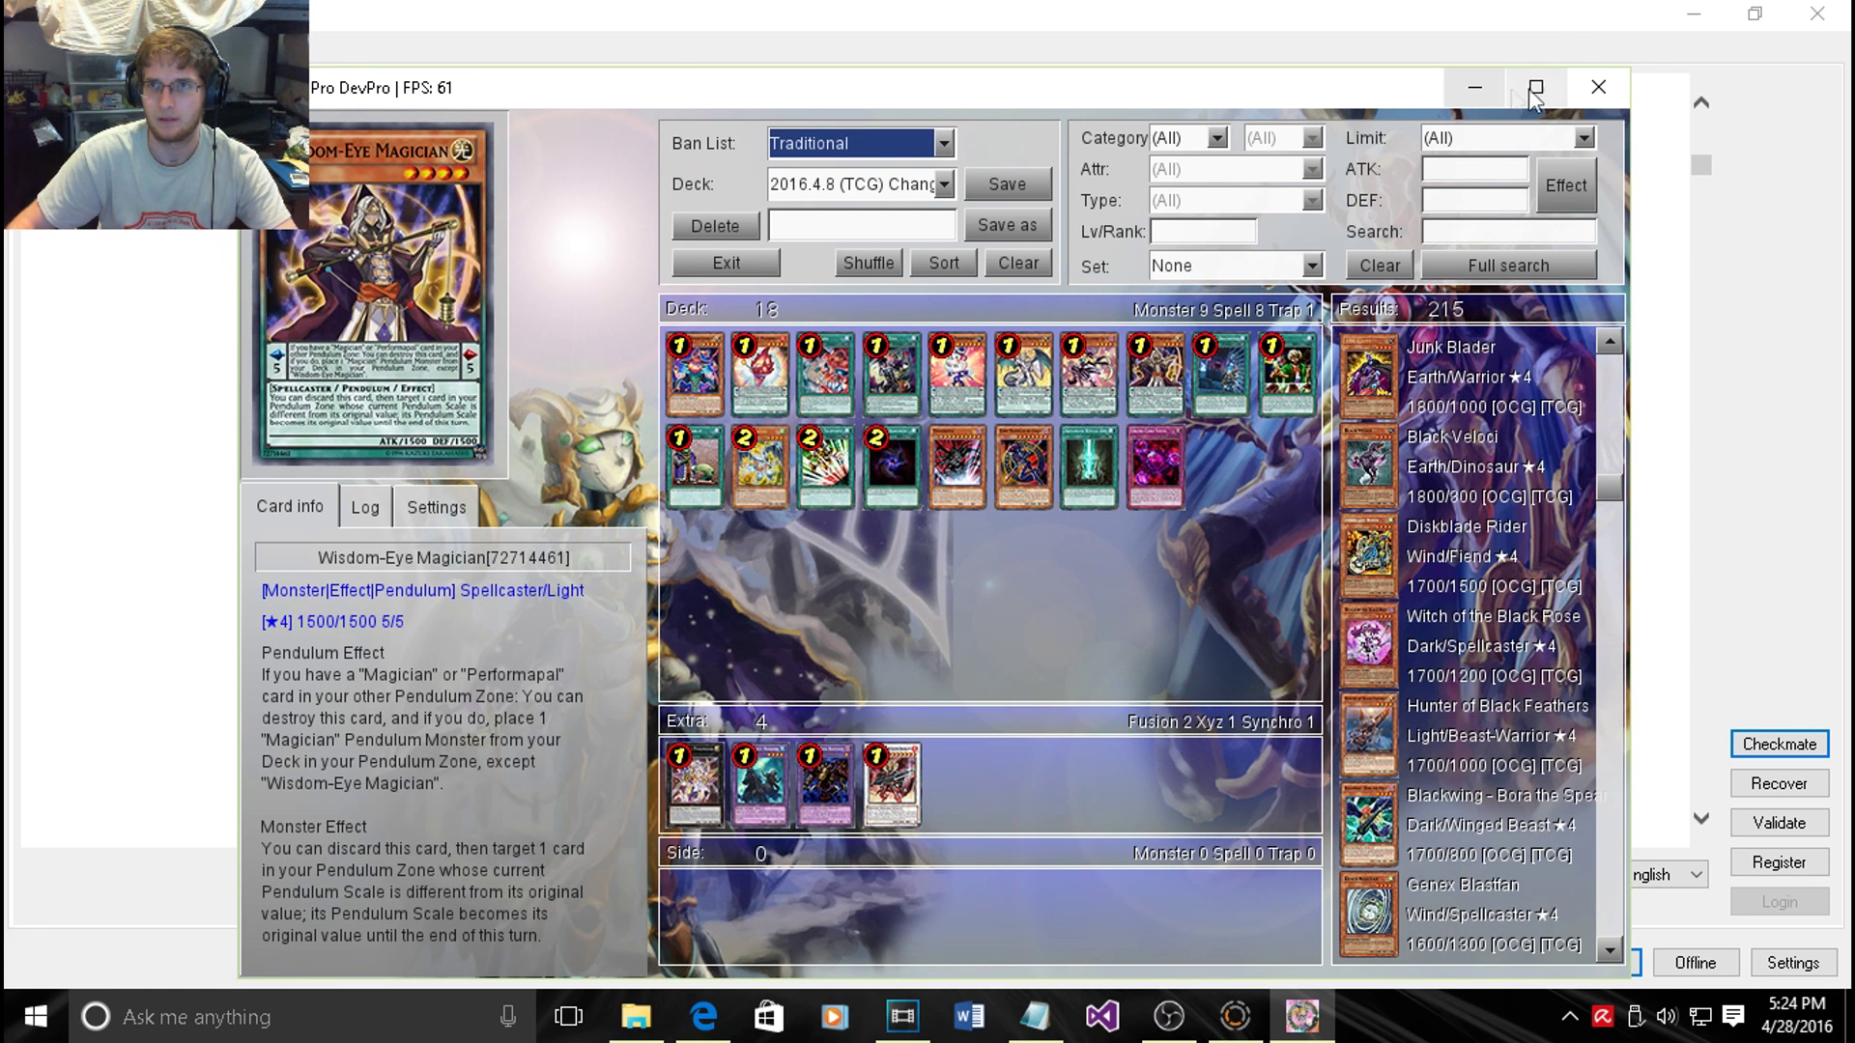
left_click(1585, 86)
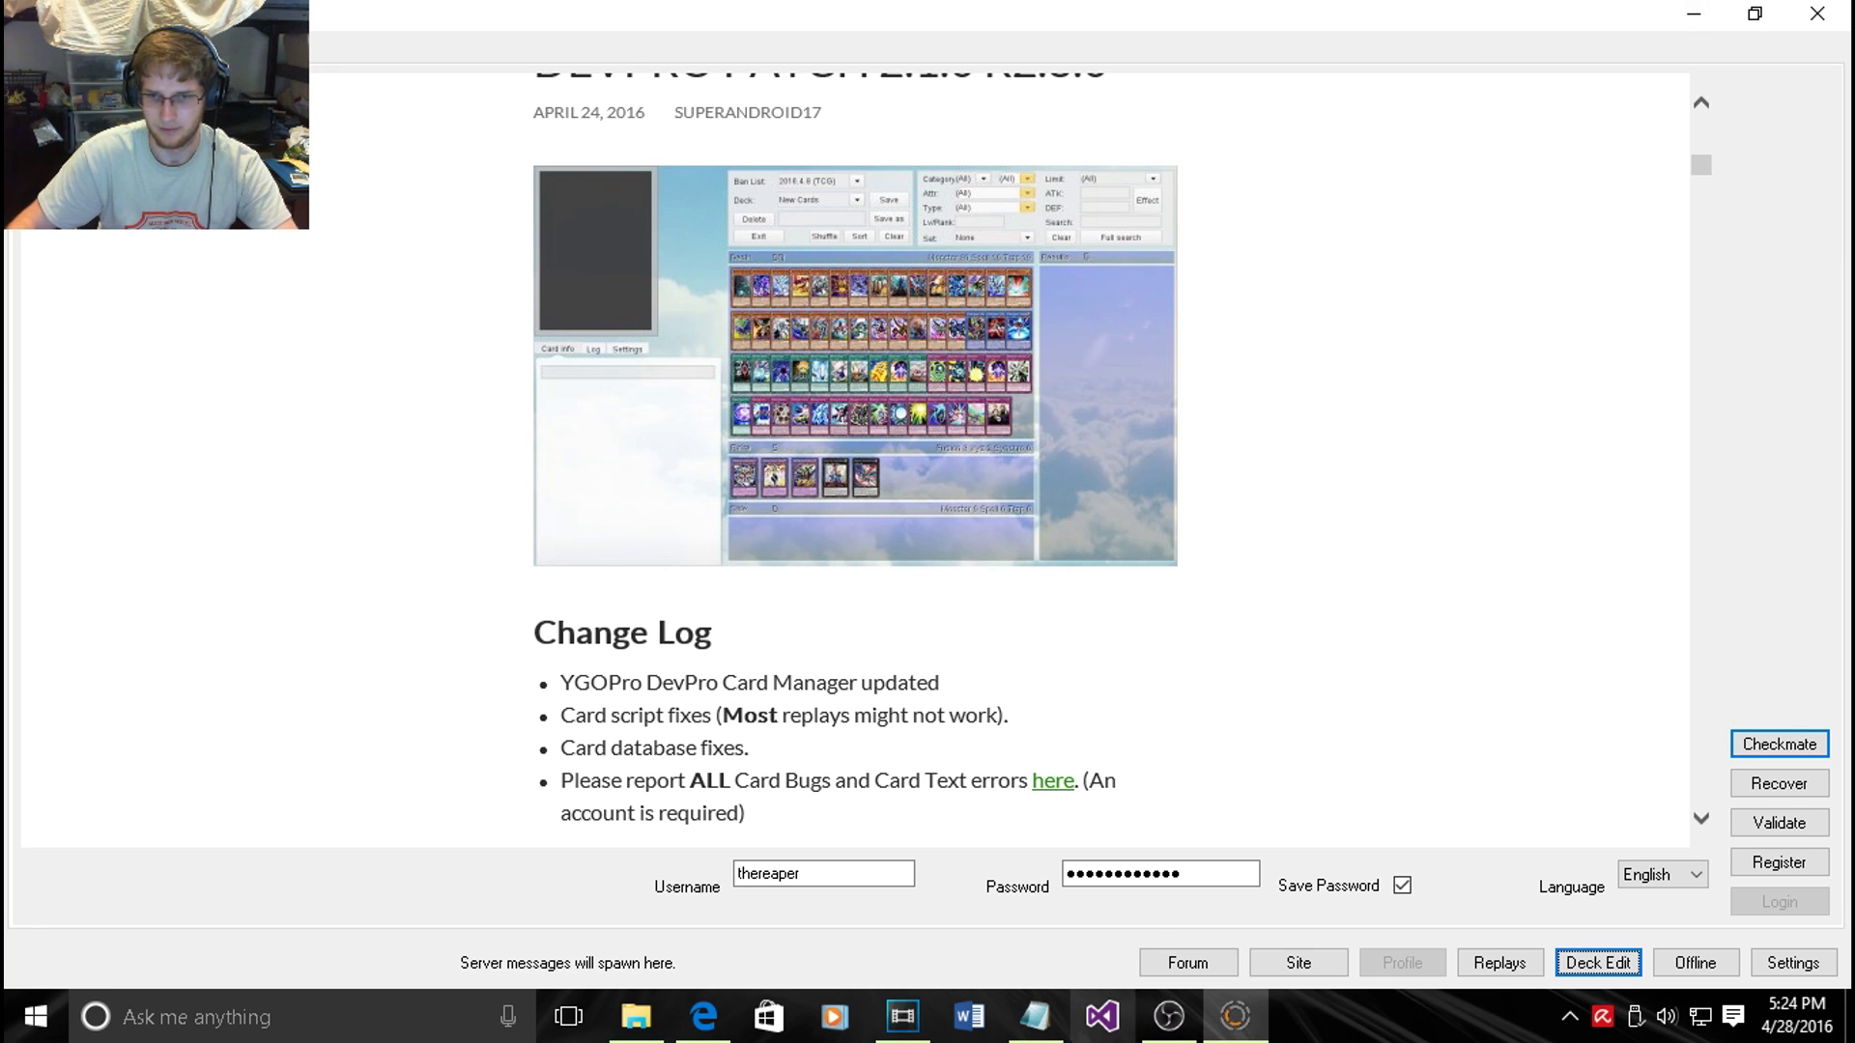
- Try to log in to the DevPro server from the launcher with the filled-in username and password
left_click(1196, 874)
key("Return")
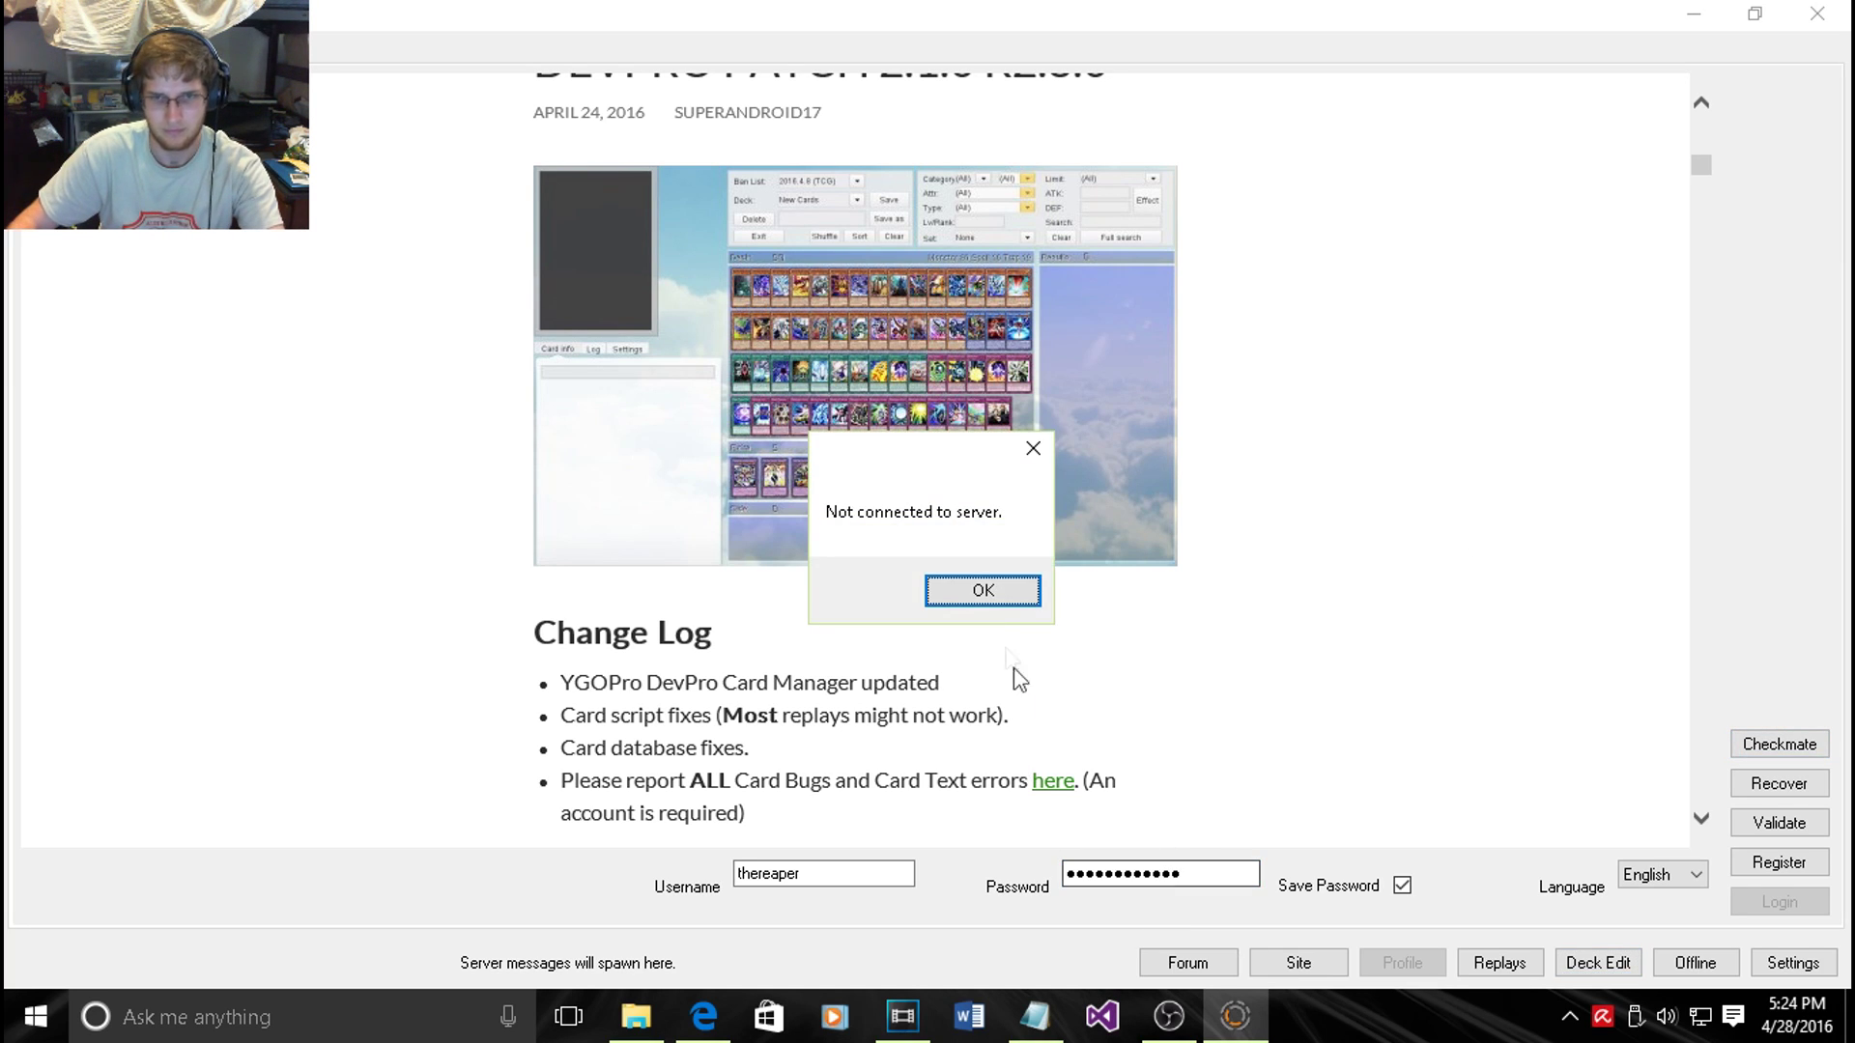
left_click(982, 591)
- Open the Checkmate login and close it again, and minimize the launcher and Notepad windows
left_click(1797, 744)
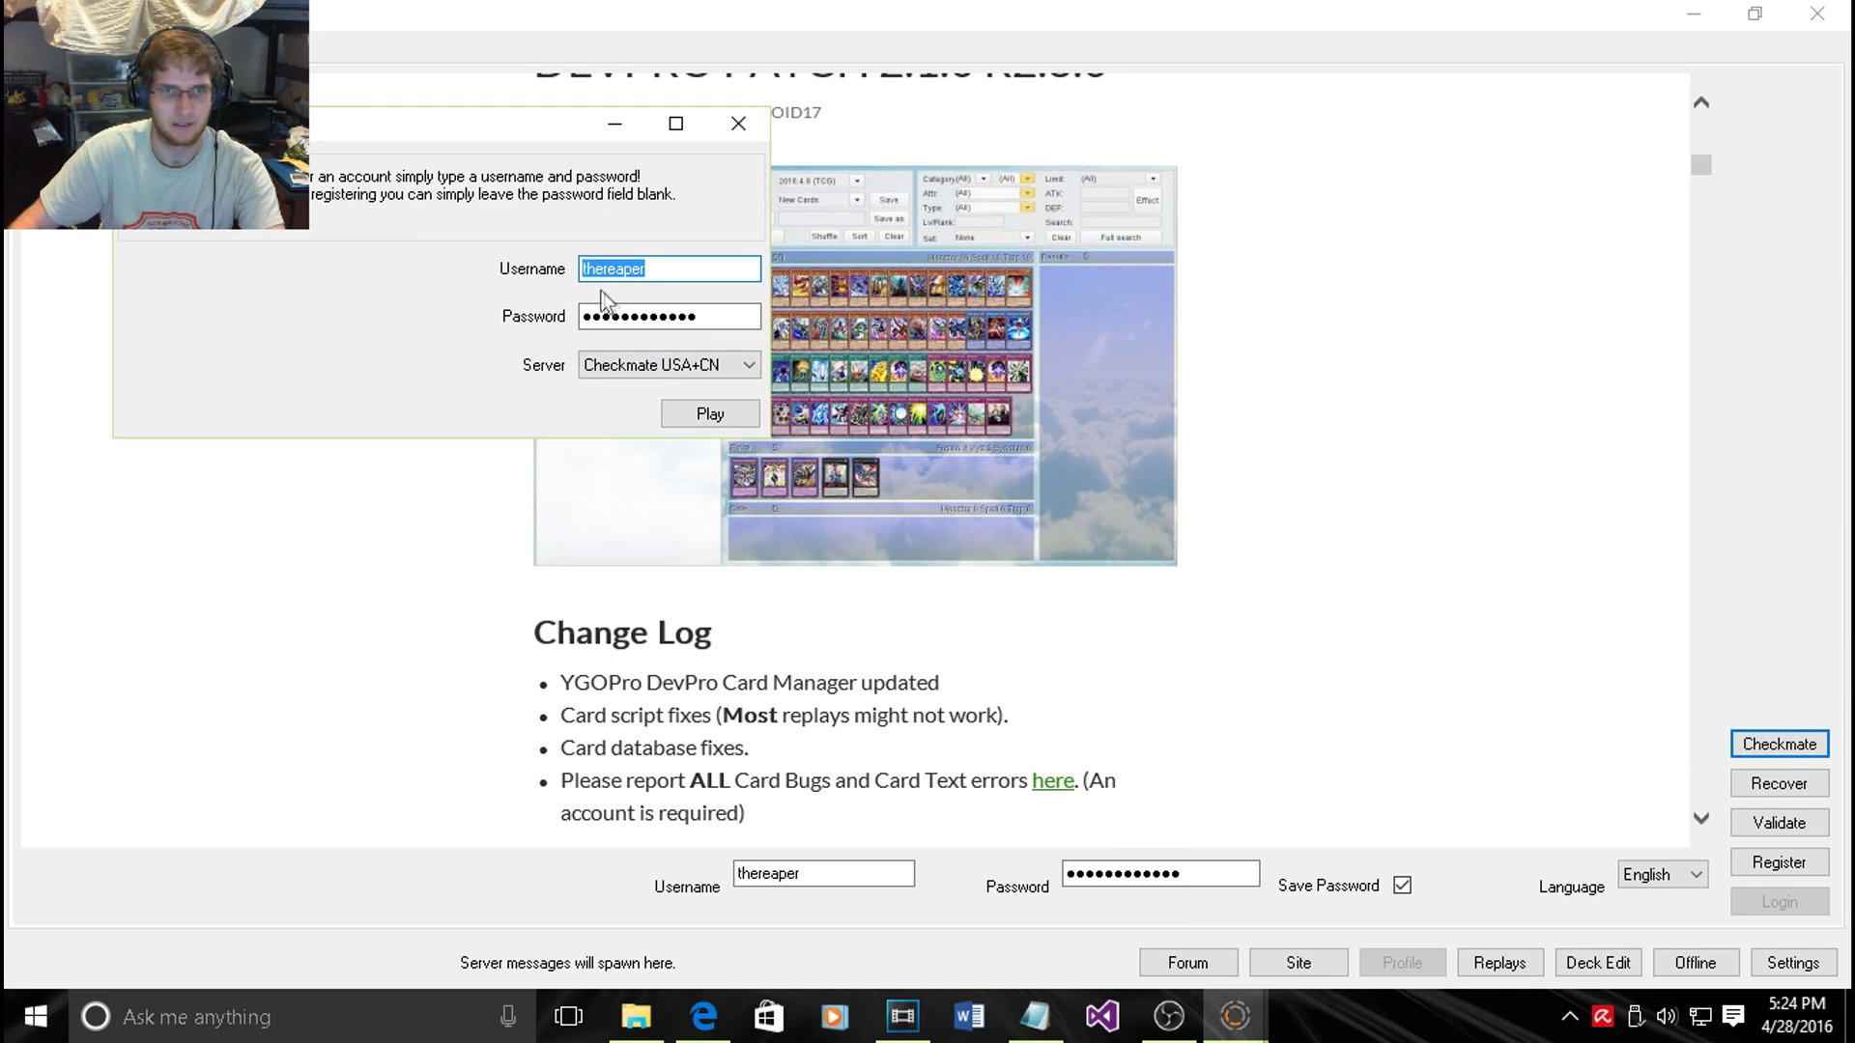
left_click(739, 124)
left_click(1697, 15)
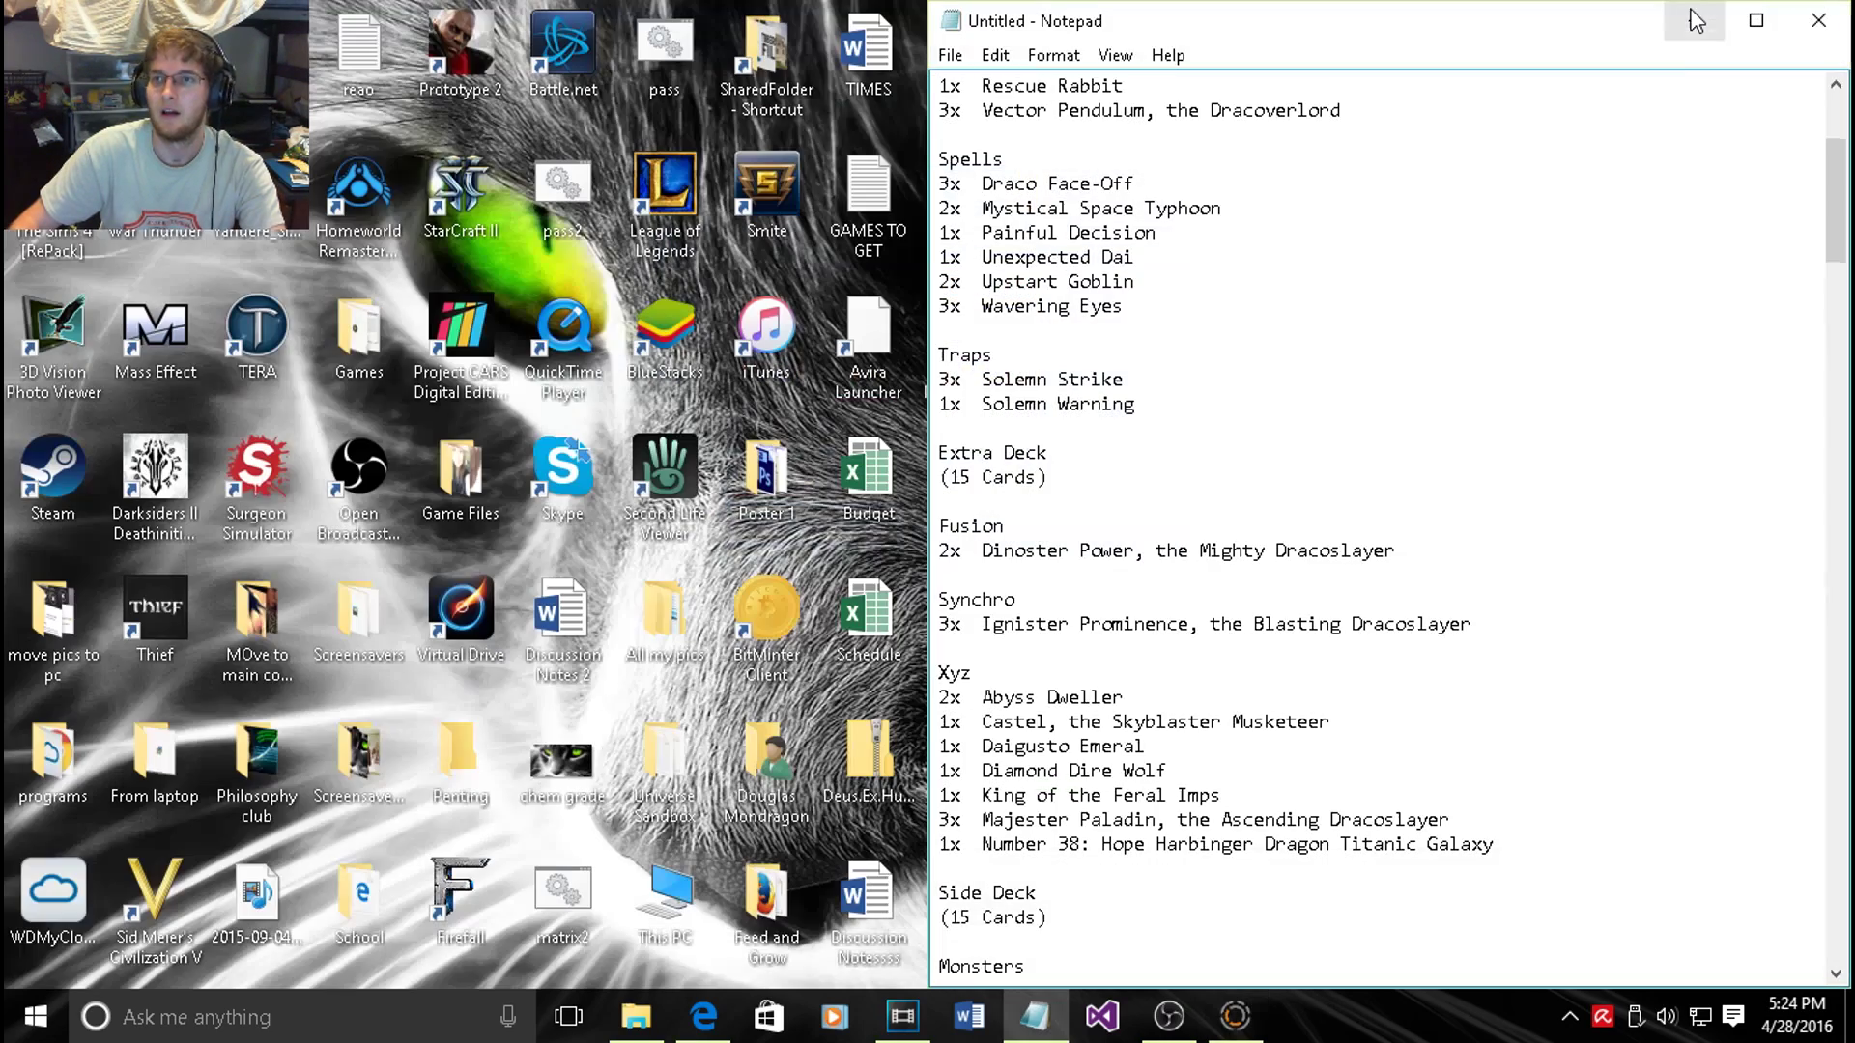
left_click(1698, 23)
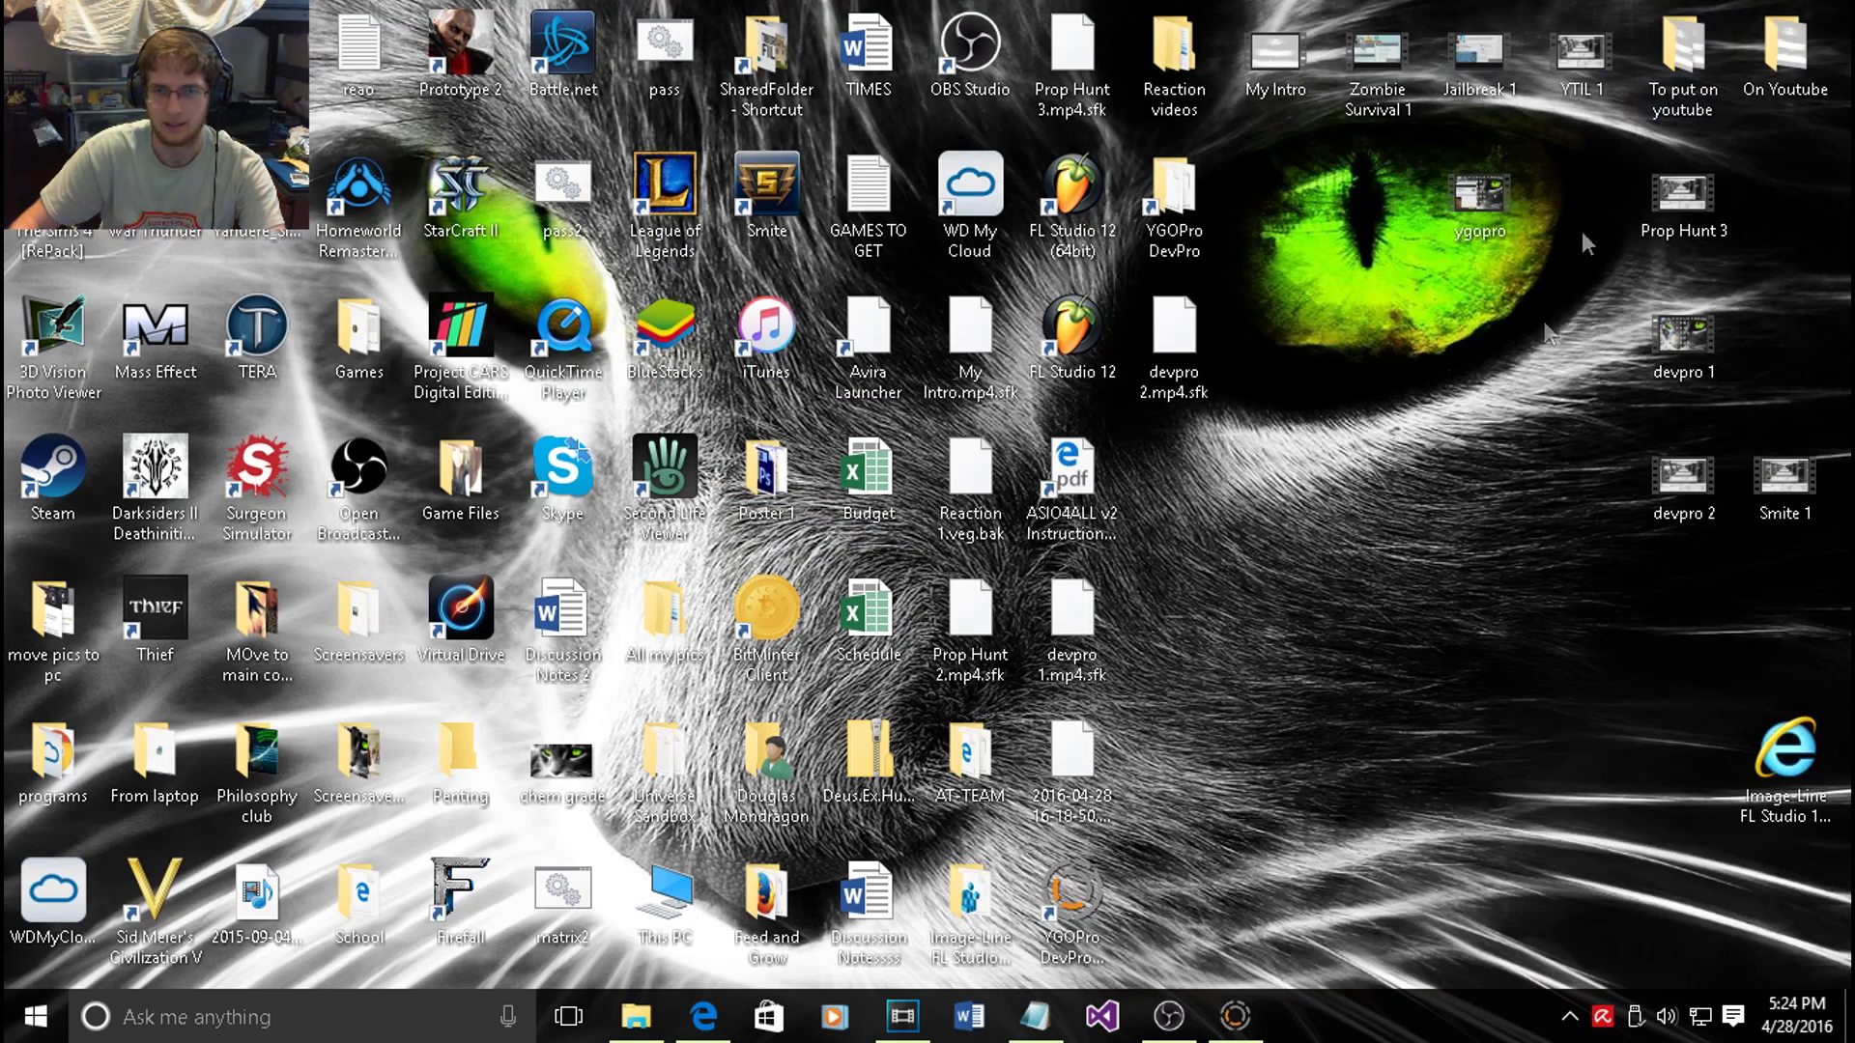